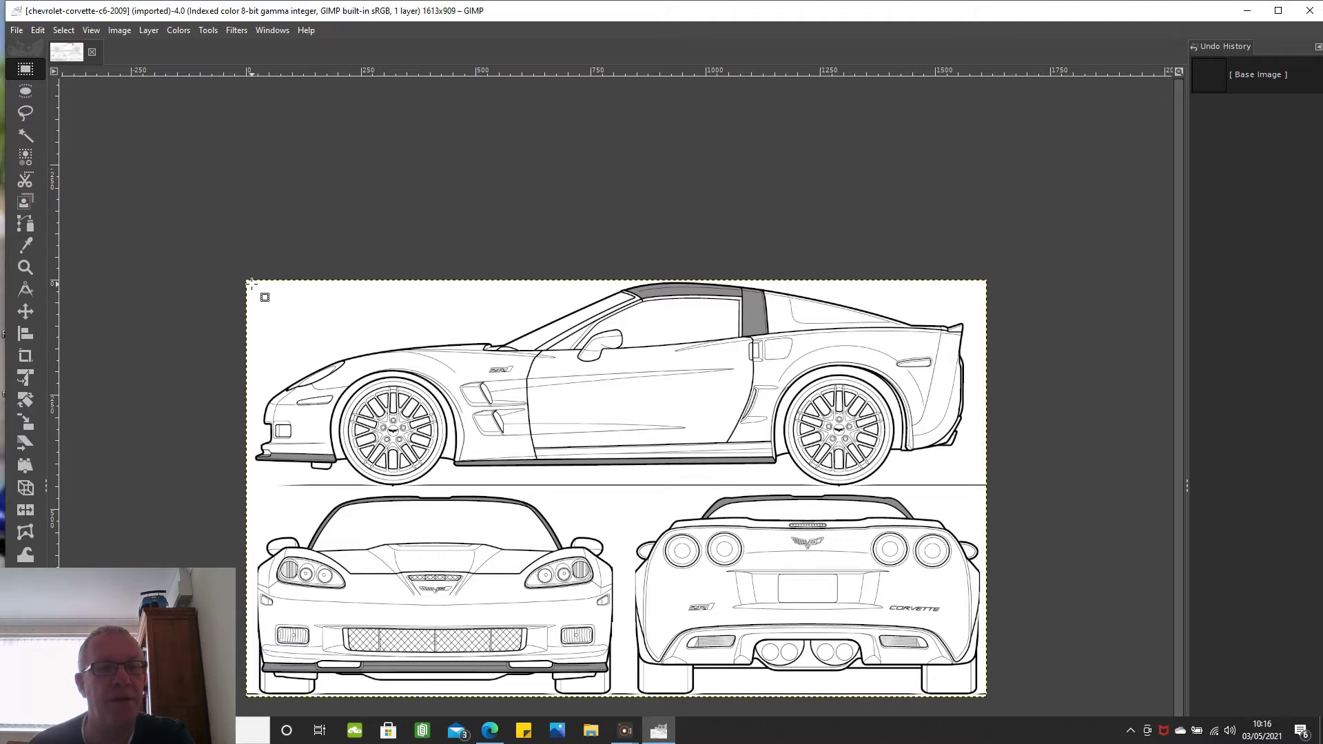
drag(252, 283, 969, 487)
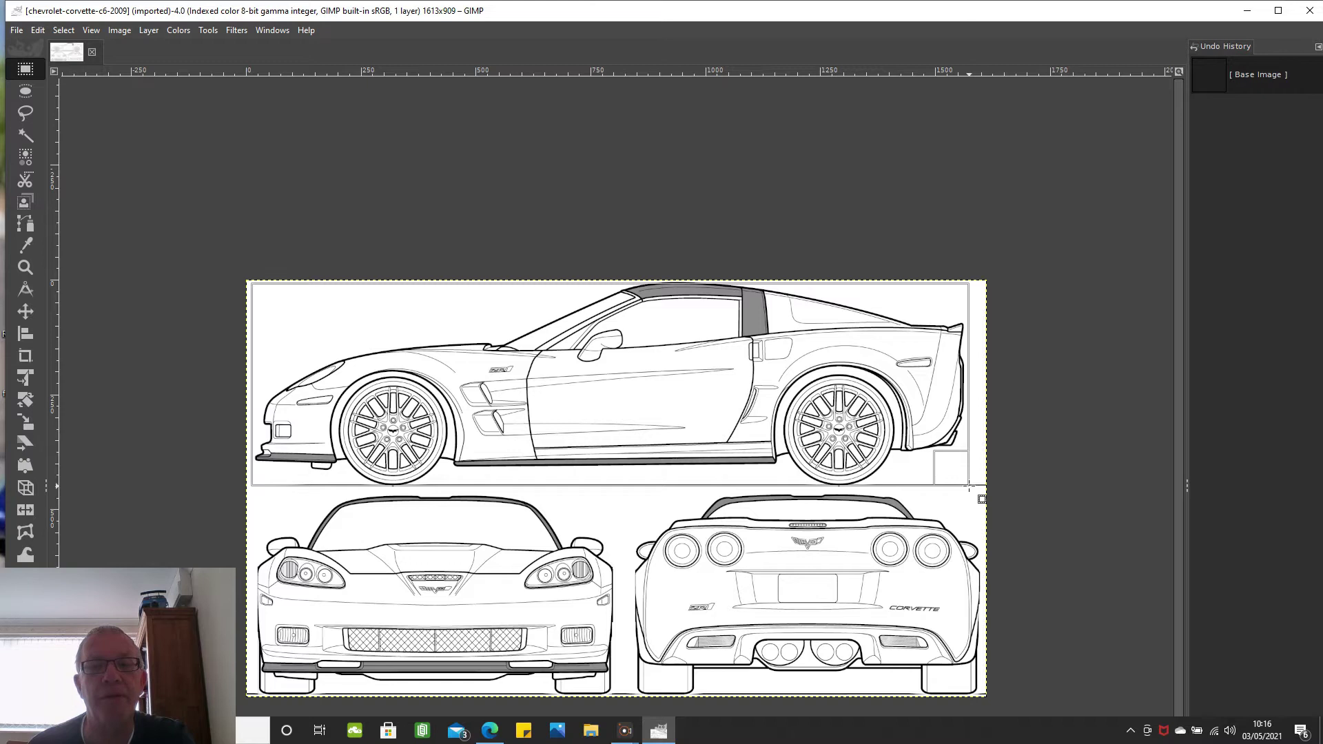
drag(968, 486, 969, 486)
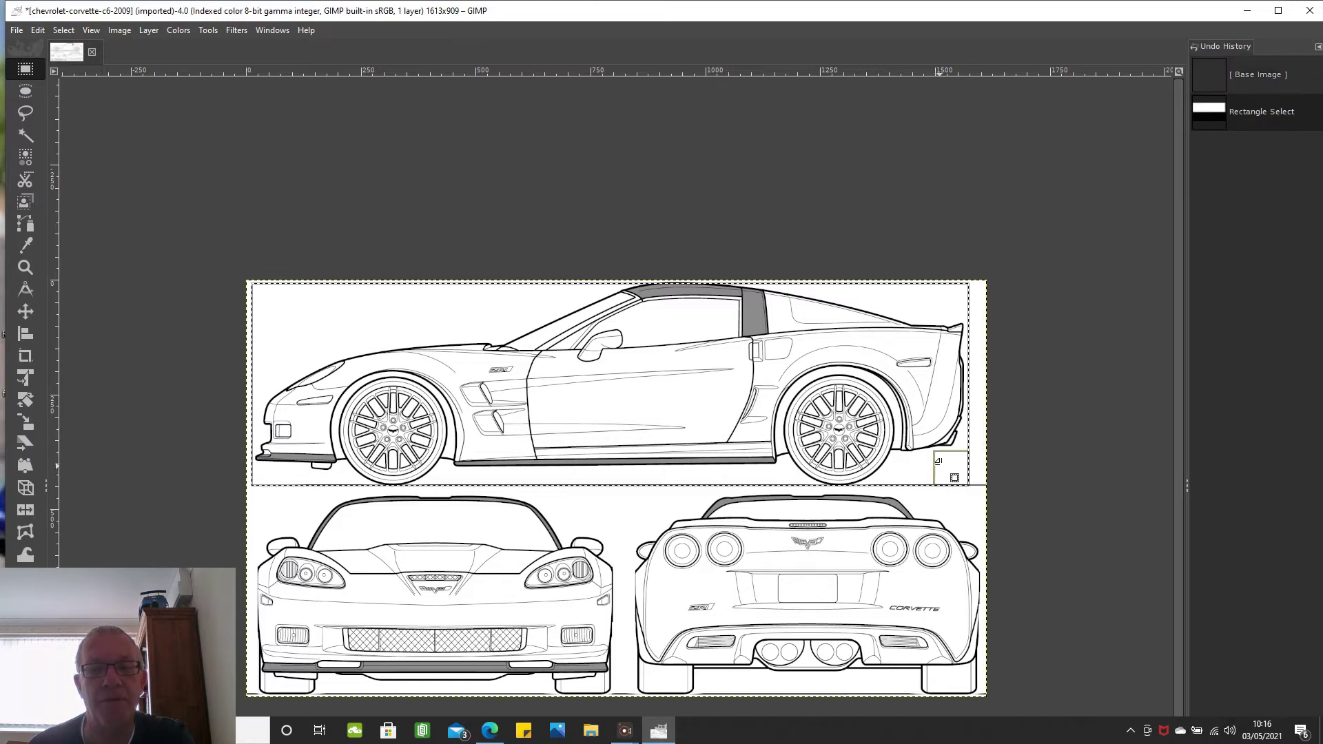
right_click(963, 461)
click(155, 215)
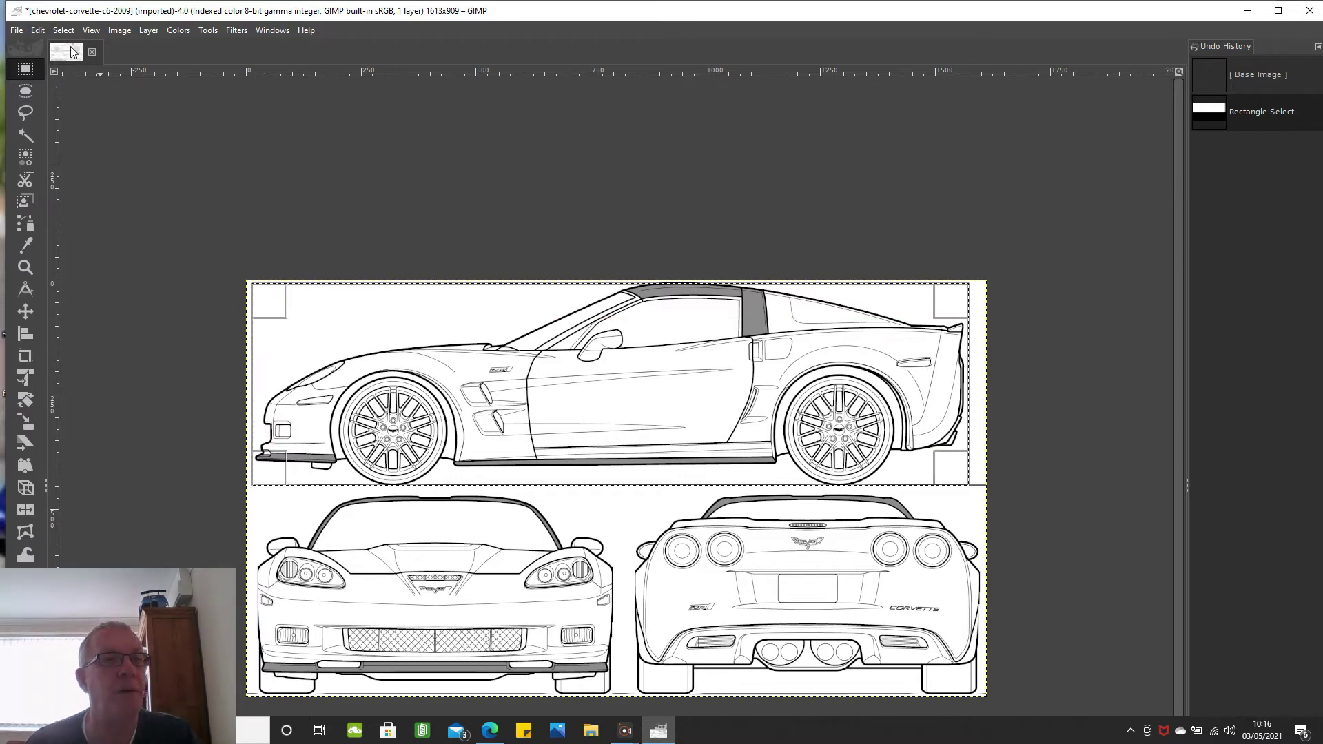
click(39, 31)
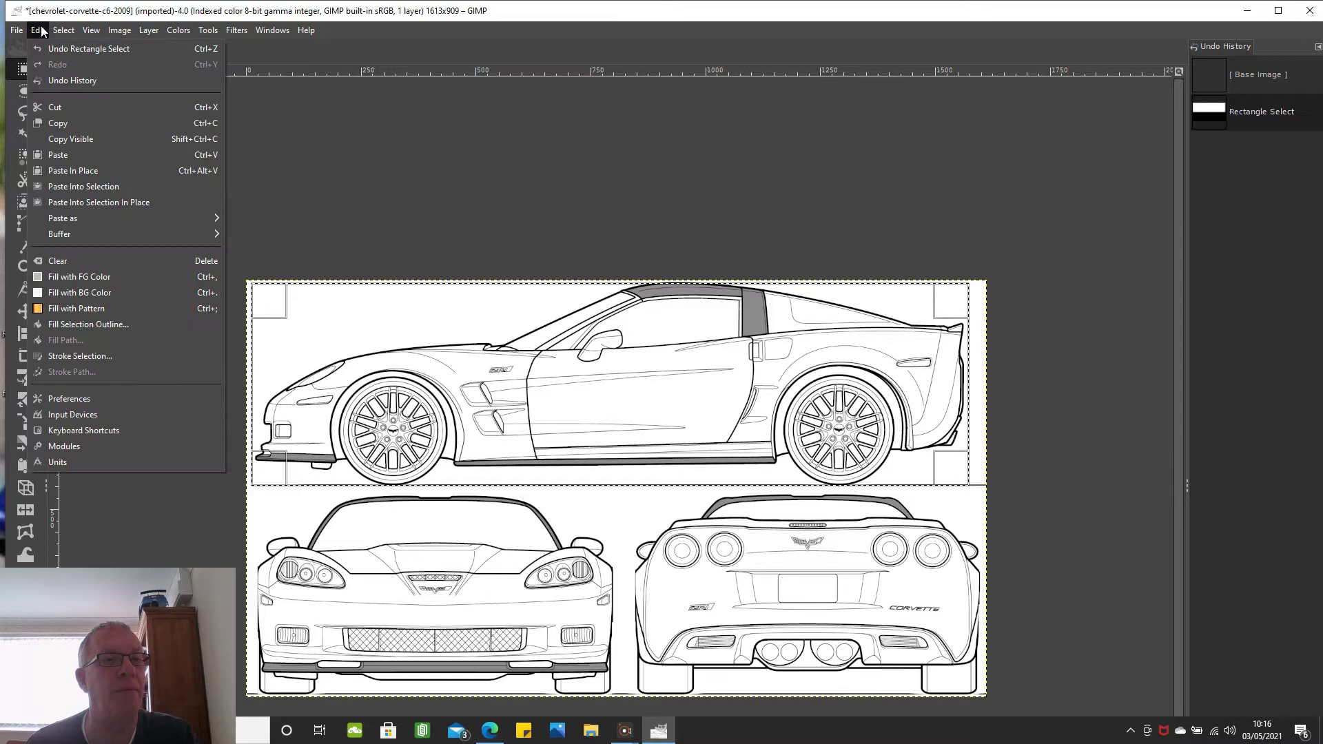
click(57, 51)
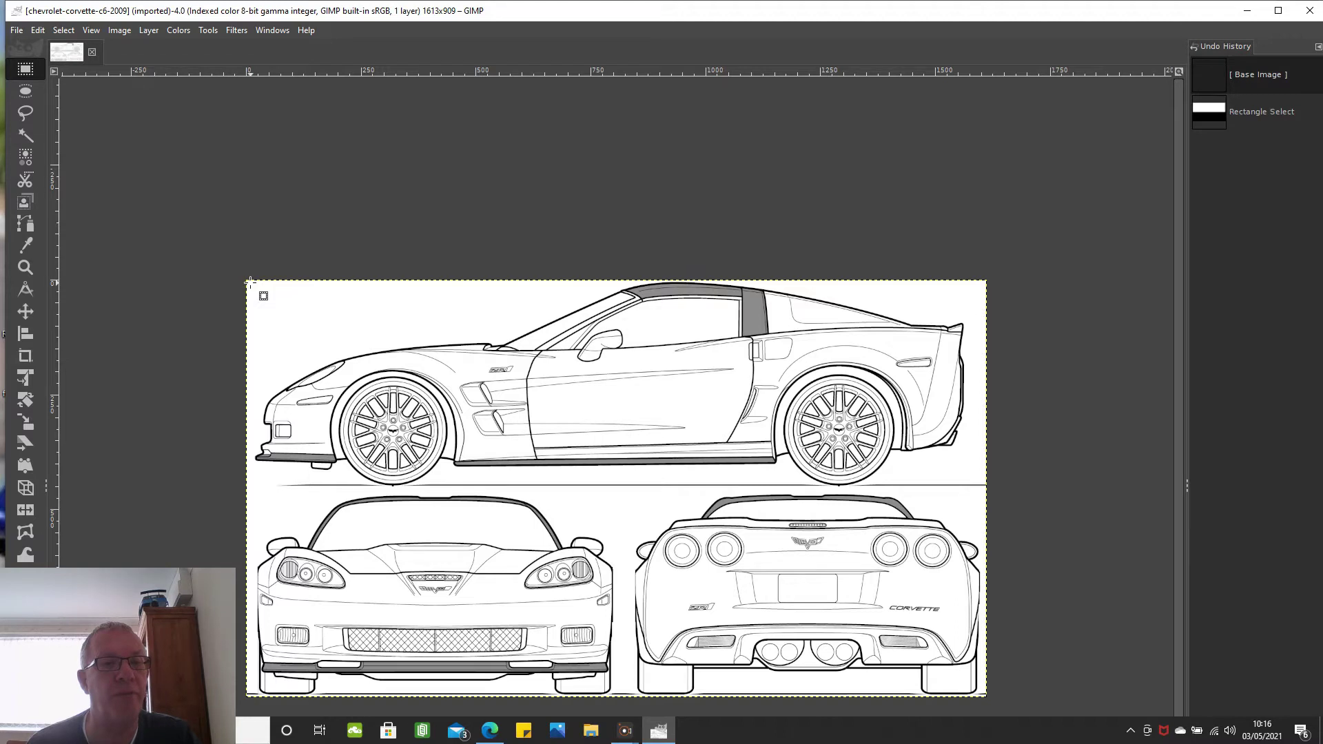
- Select the car's side view with a rectangle of about 1587 × 461 px and crop the image to that selection
drag(250, 281, 978, 495)
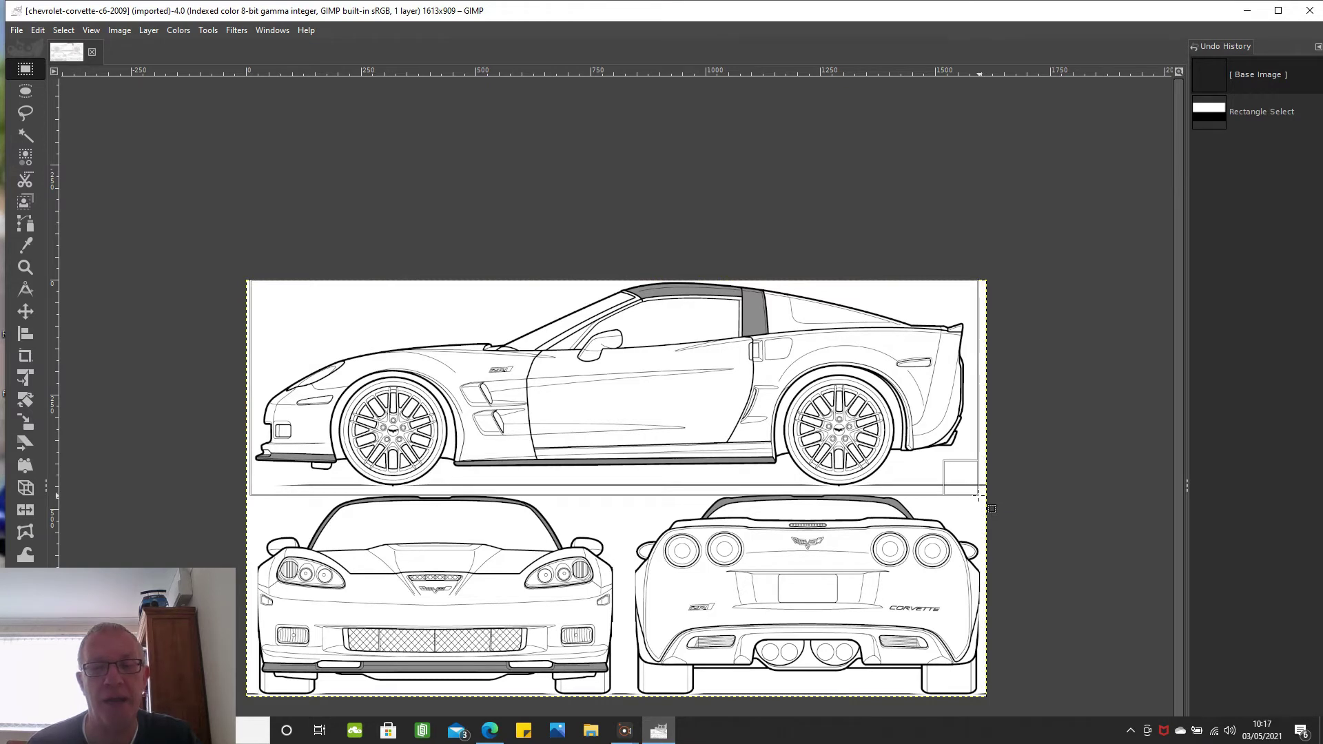
drag(979, 491, 979, 491)
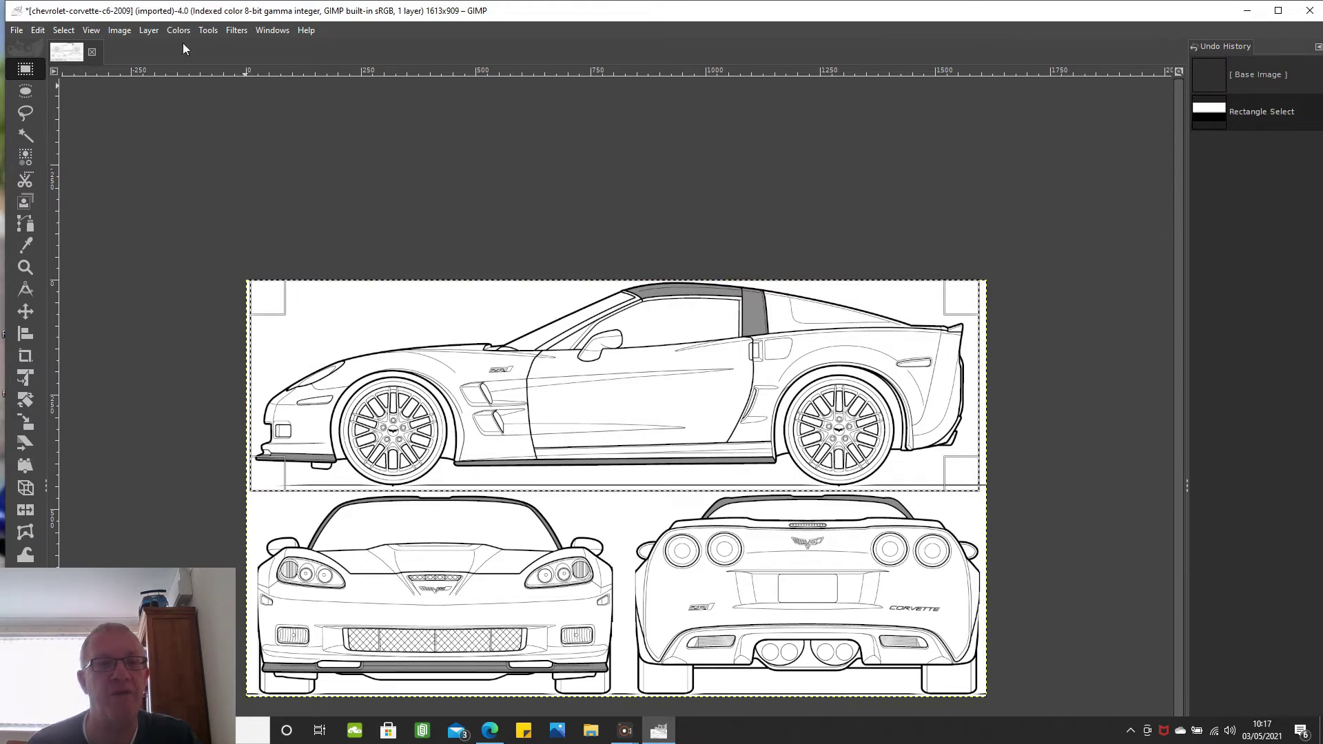
click(119, 29)
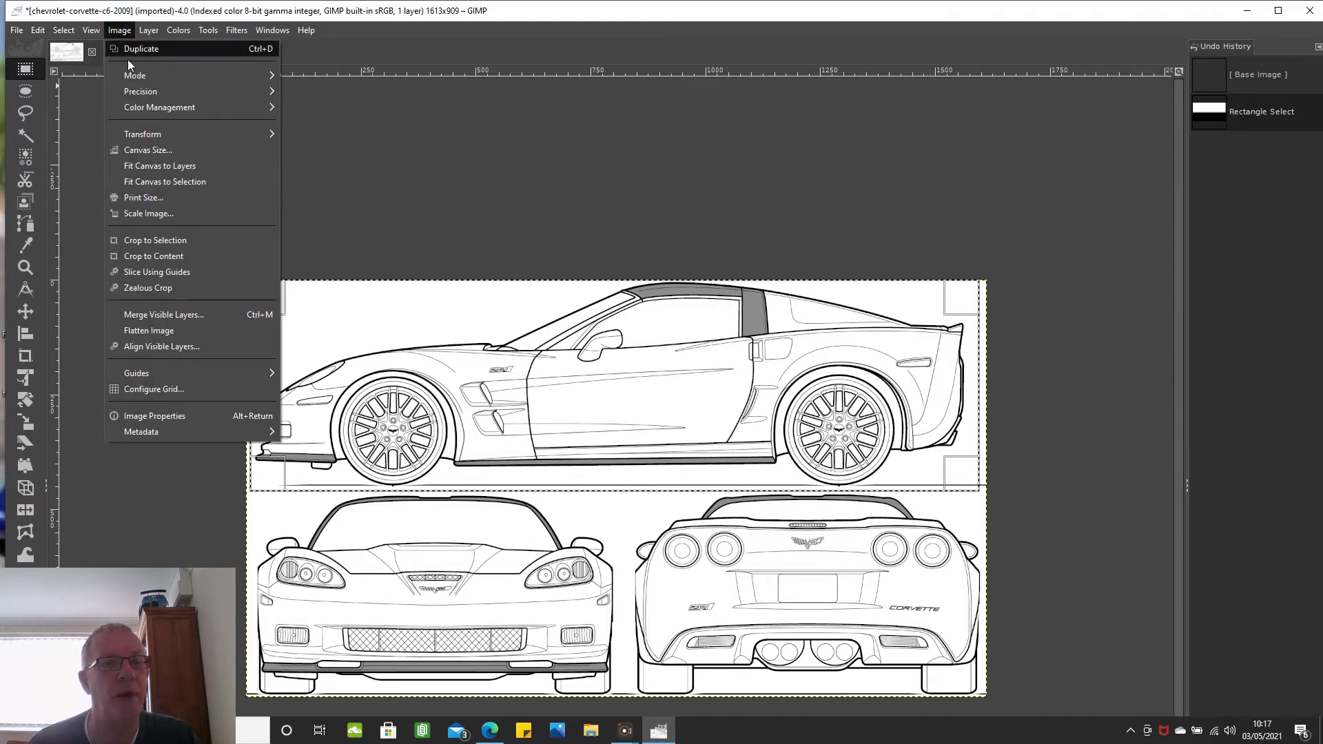
click(143, 245)
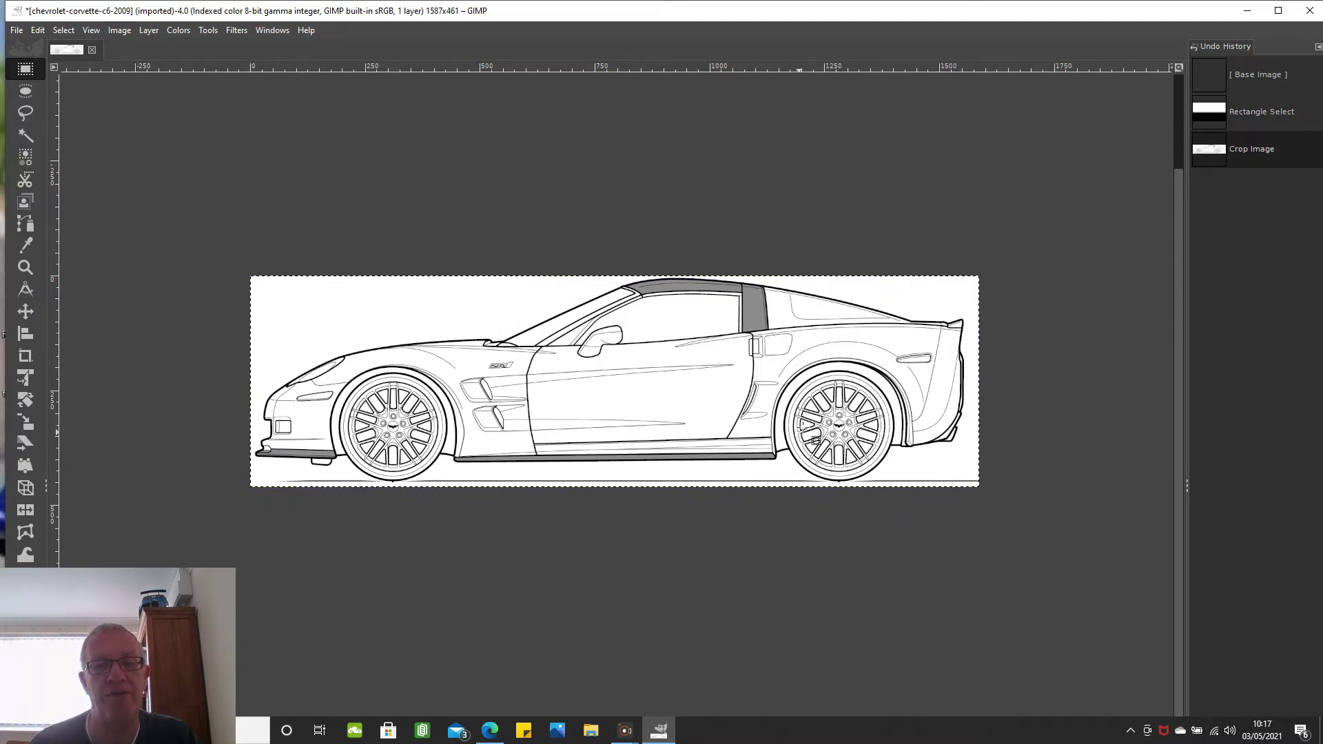
- Start exporting the cropped side view and choose the folder Documents > Blender Projects > 01. WORKING ON > 20. Corvette C6 Coupe 2004
click(15, 33)
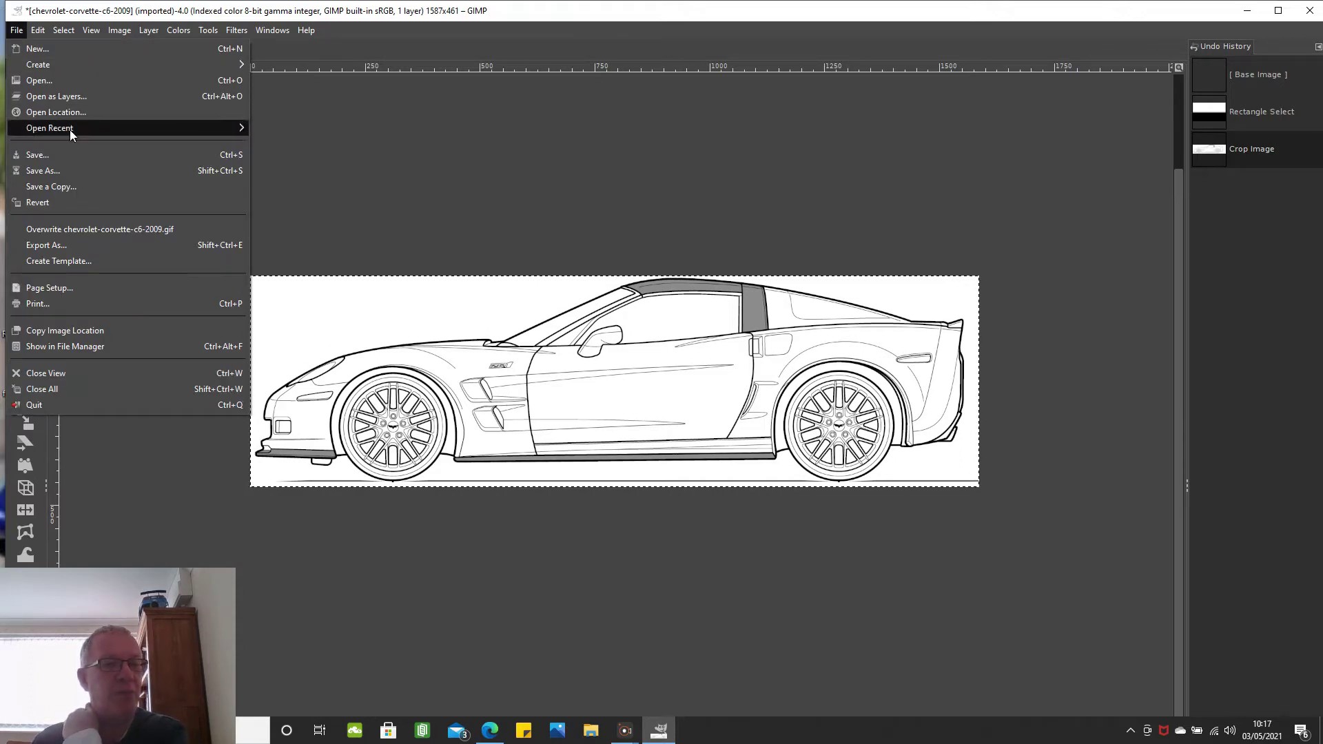
click(80, 245)
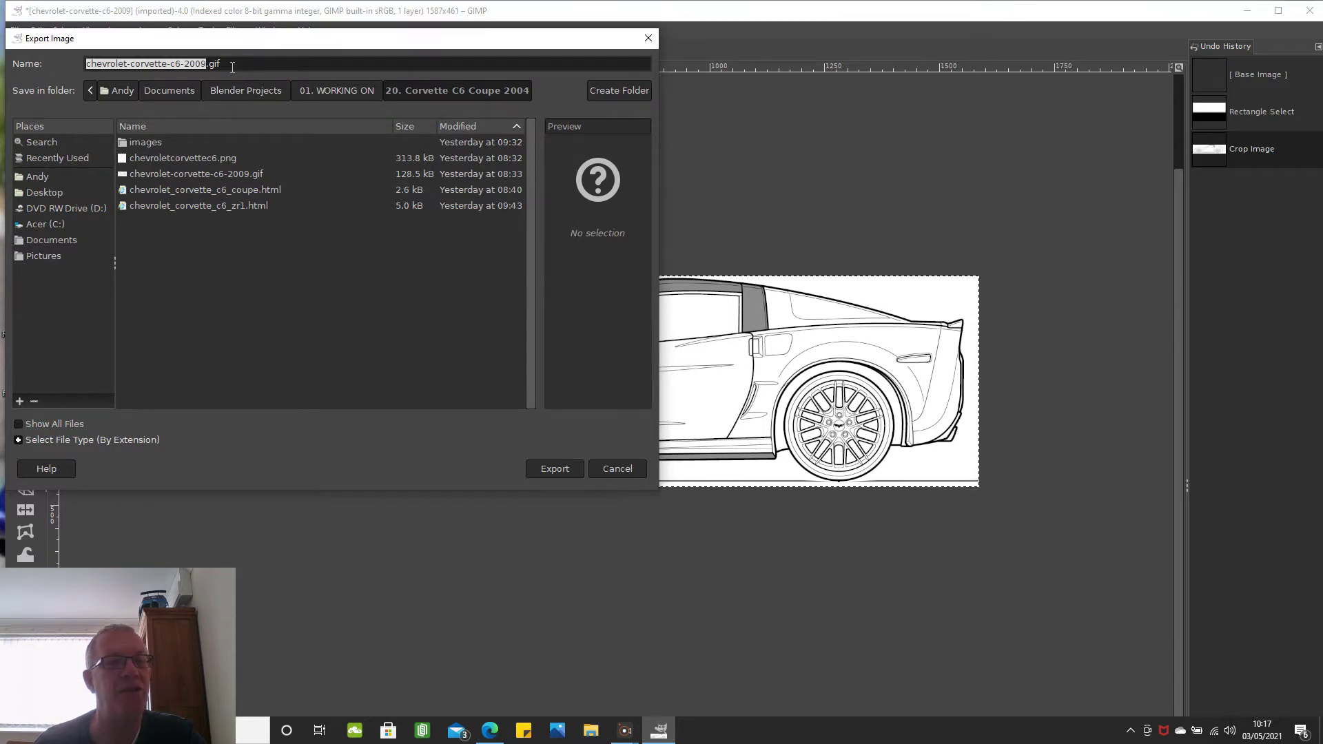
click(67, 236)
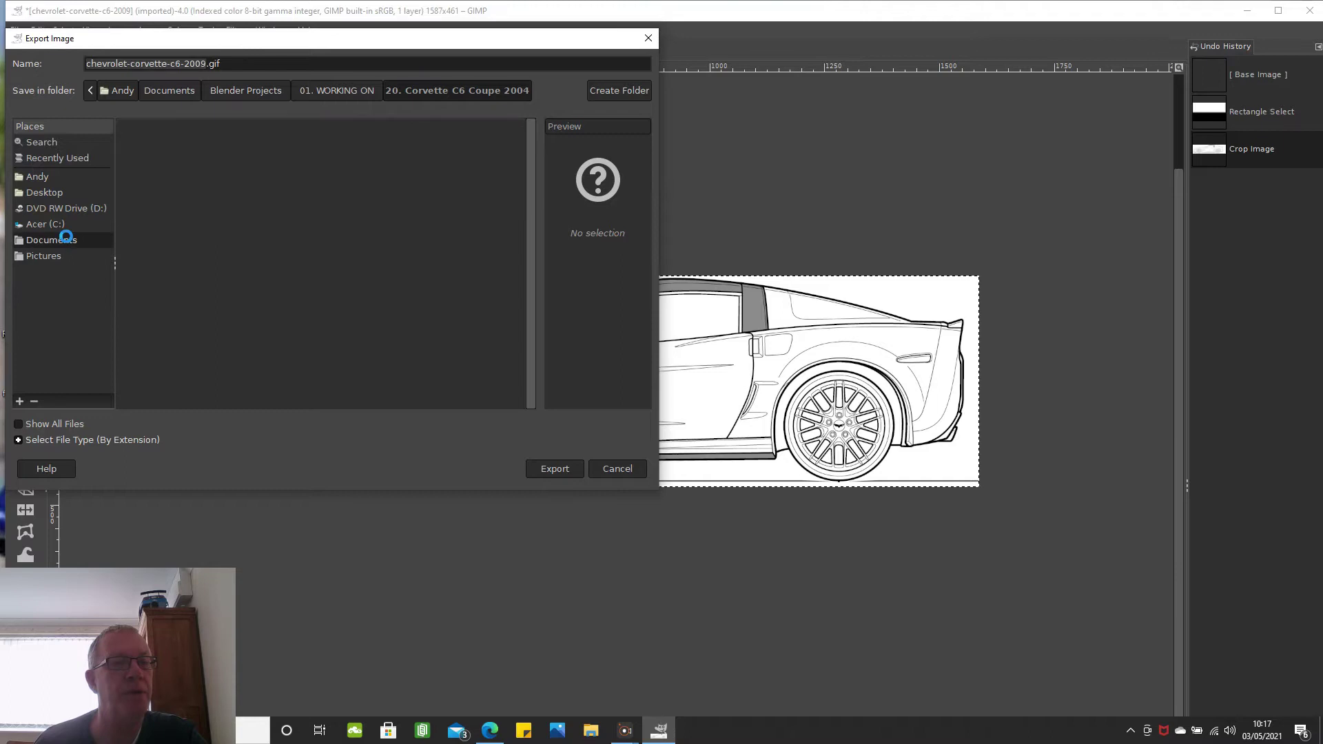
scroll(192, 216, down, 5)
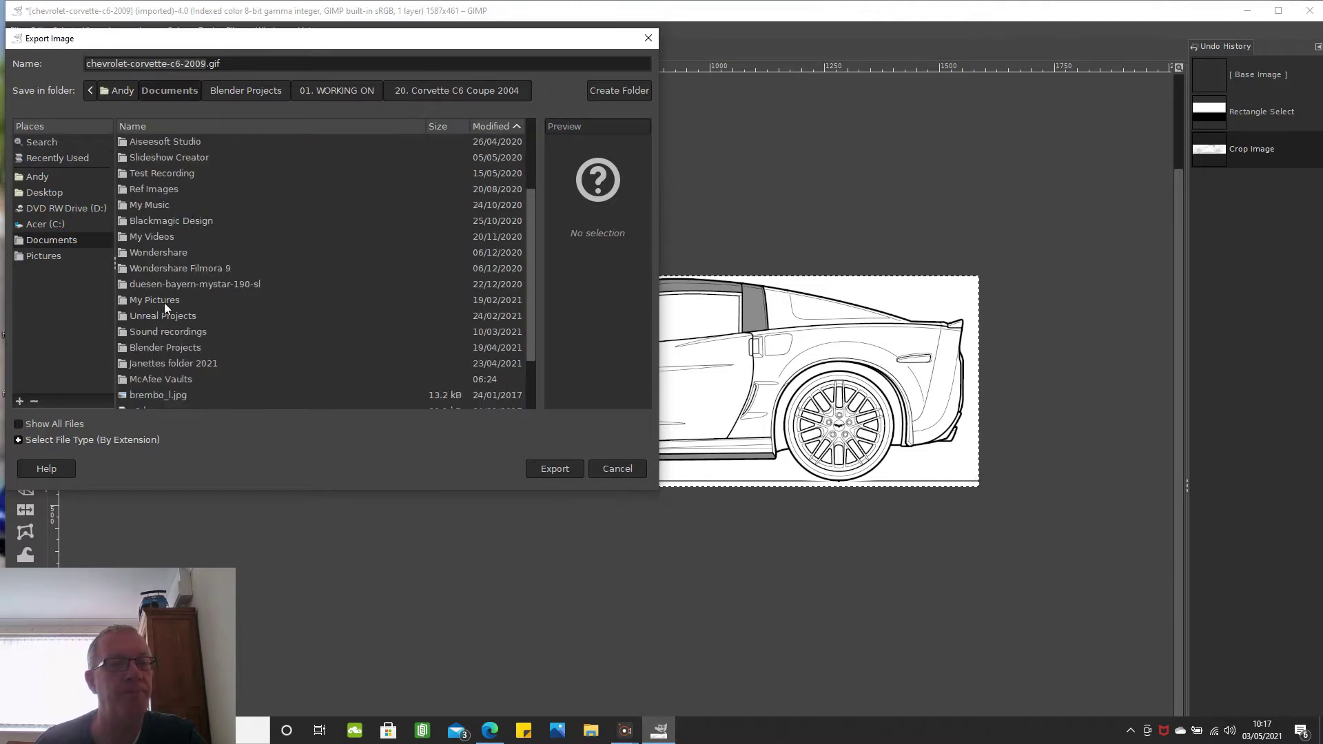
scroll(236, 260, down, 3)
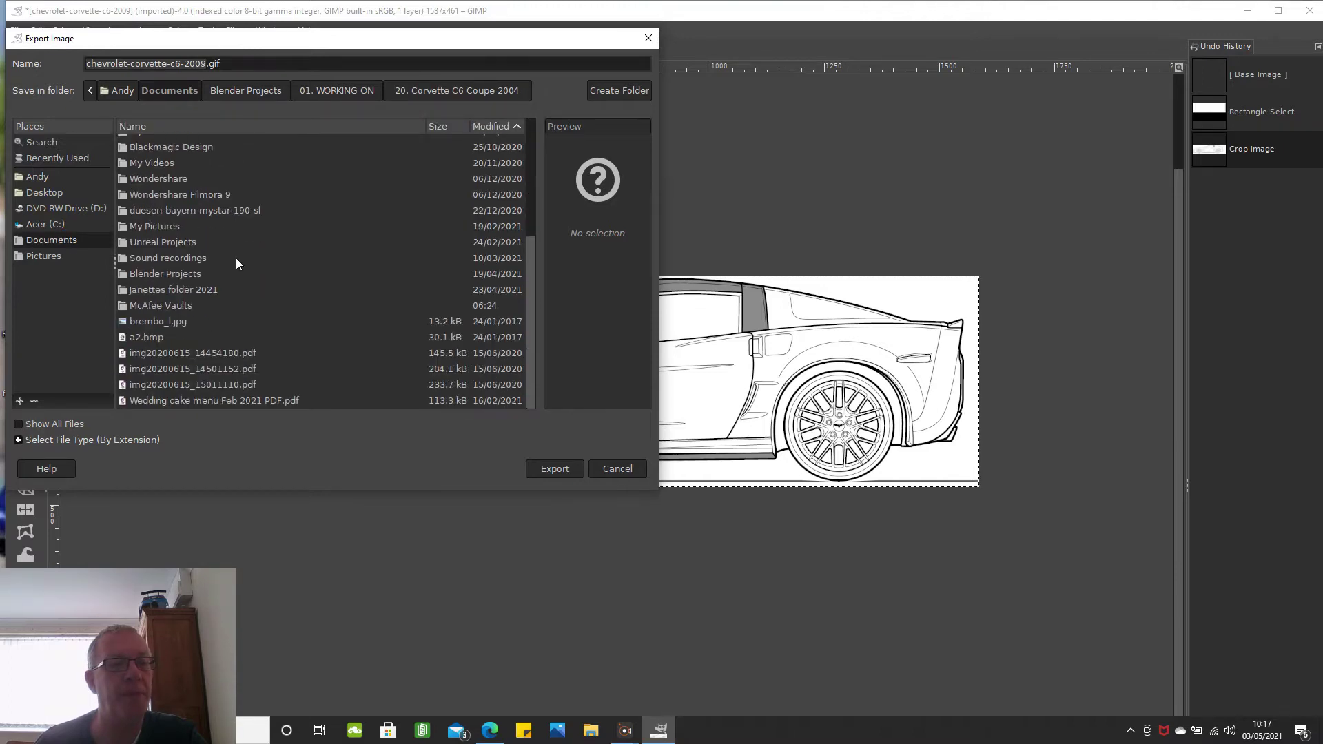
double_click(189, 274)
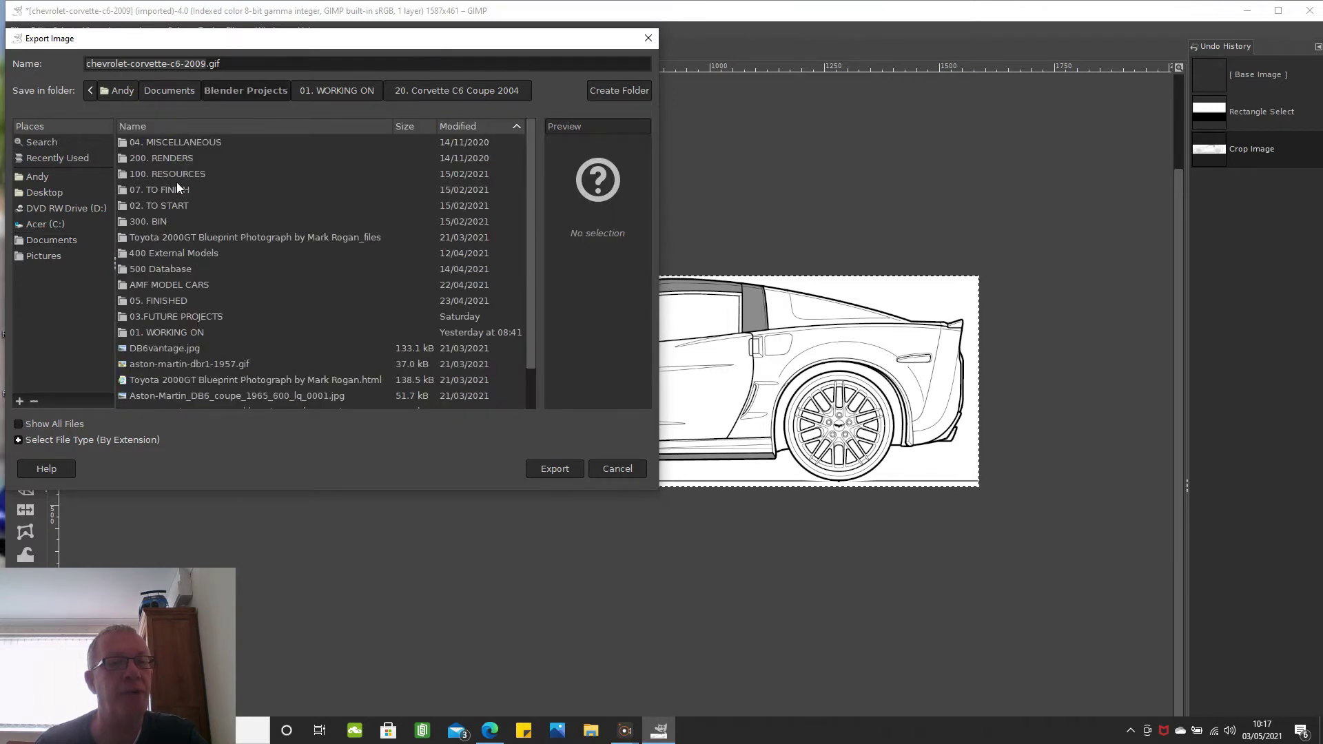
double_click(164, 332)
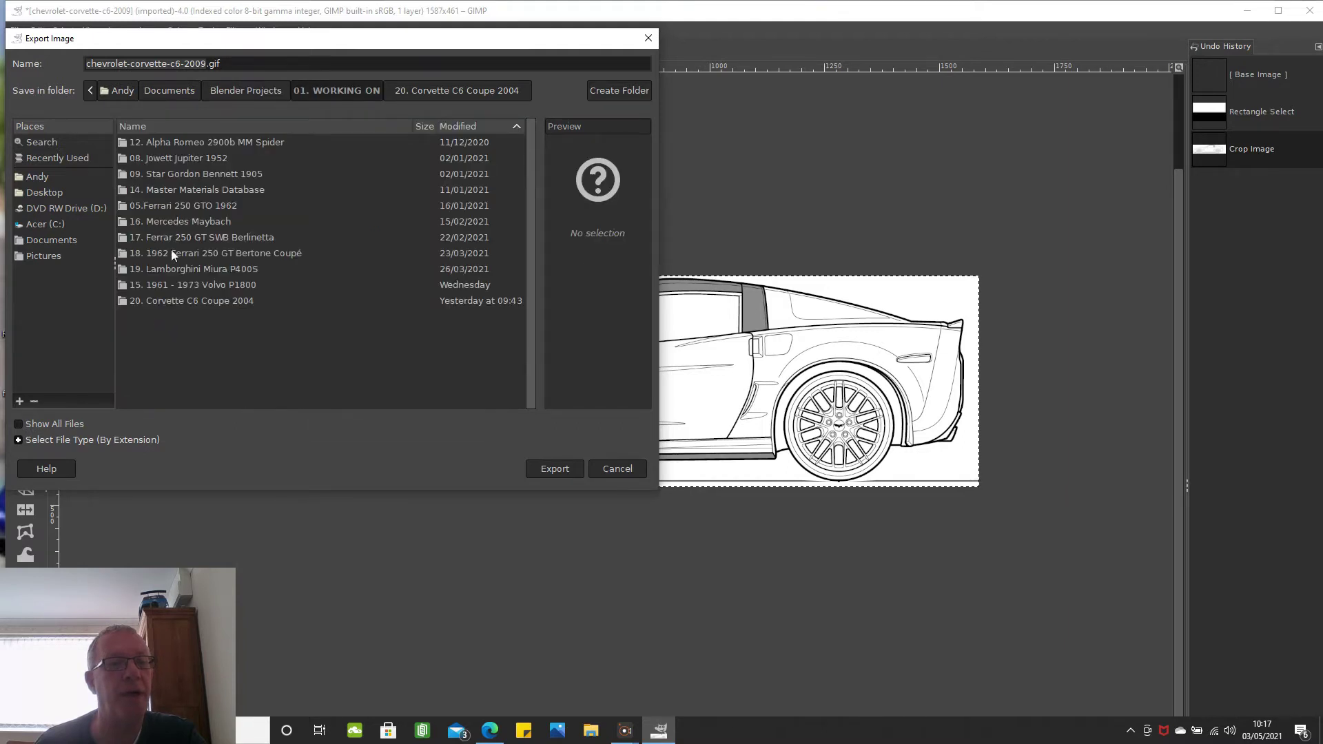
double_click(188, 301)
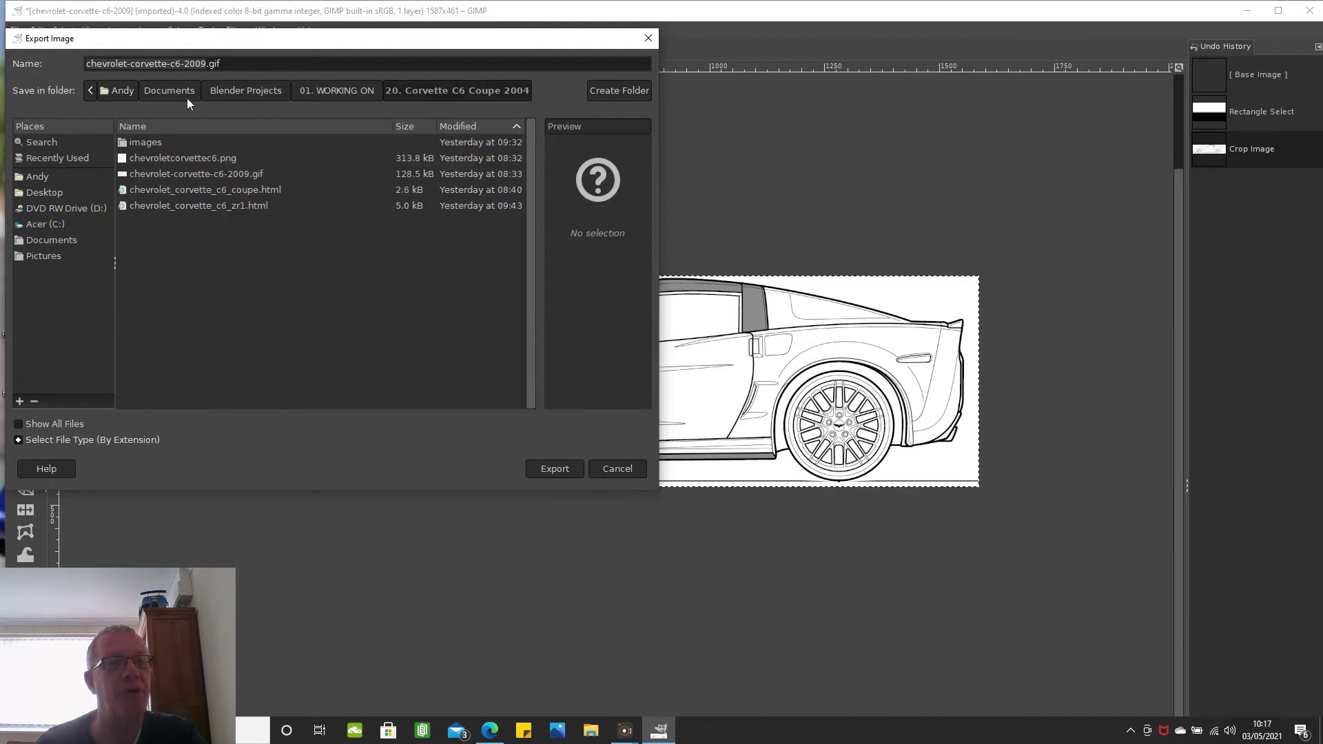
- Name the export "chevrolet-corvette-c6-2009 SIDE.png" and export it as PNG with the default options
click(208, 64)
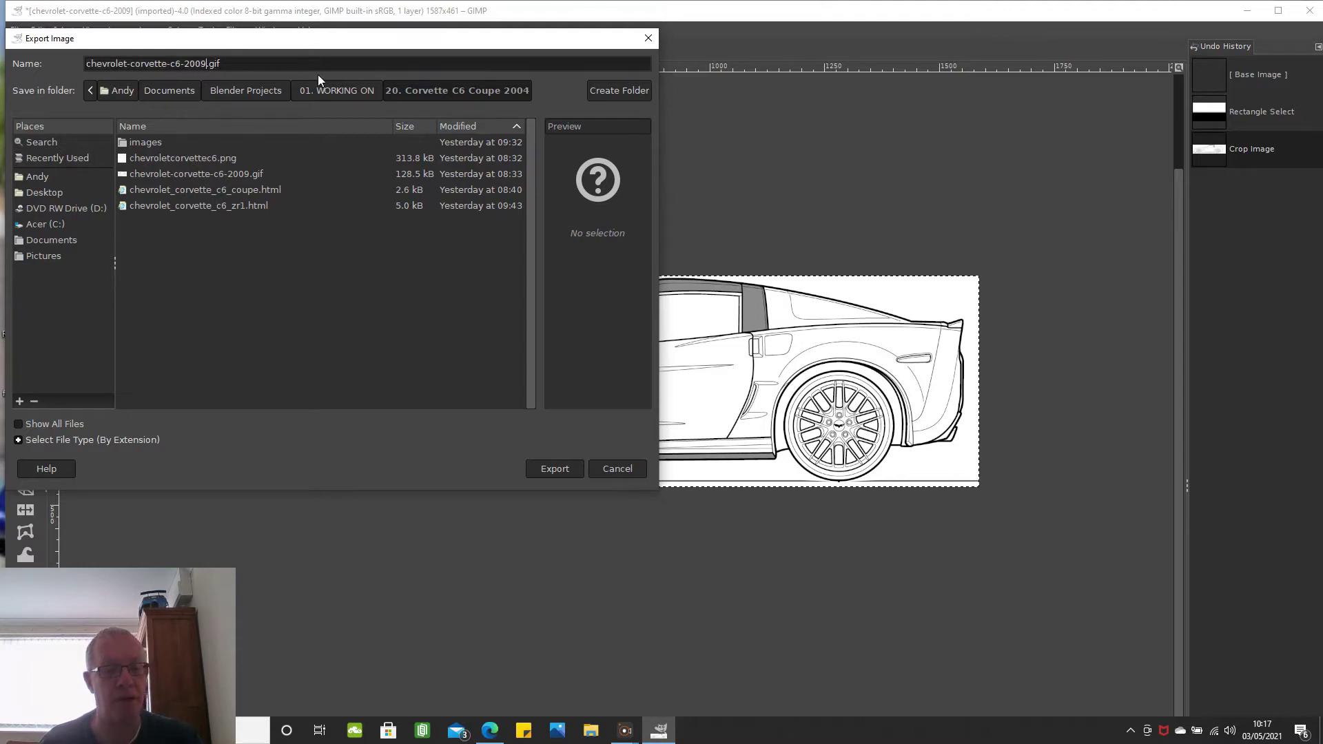
text(SIDE)
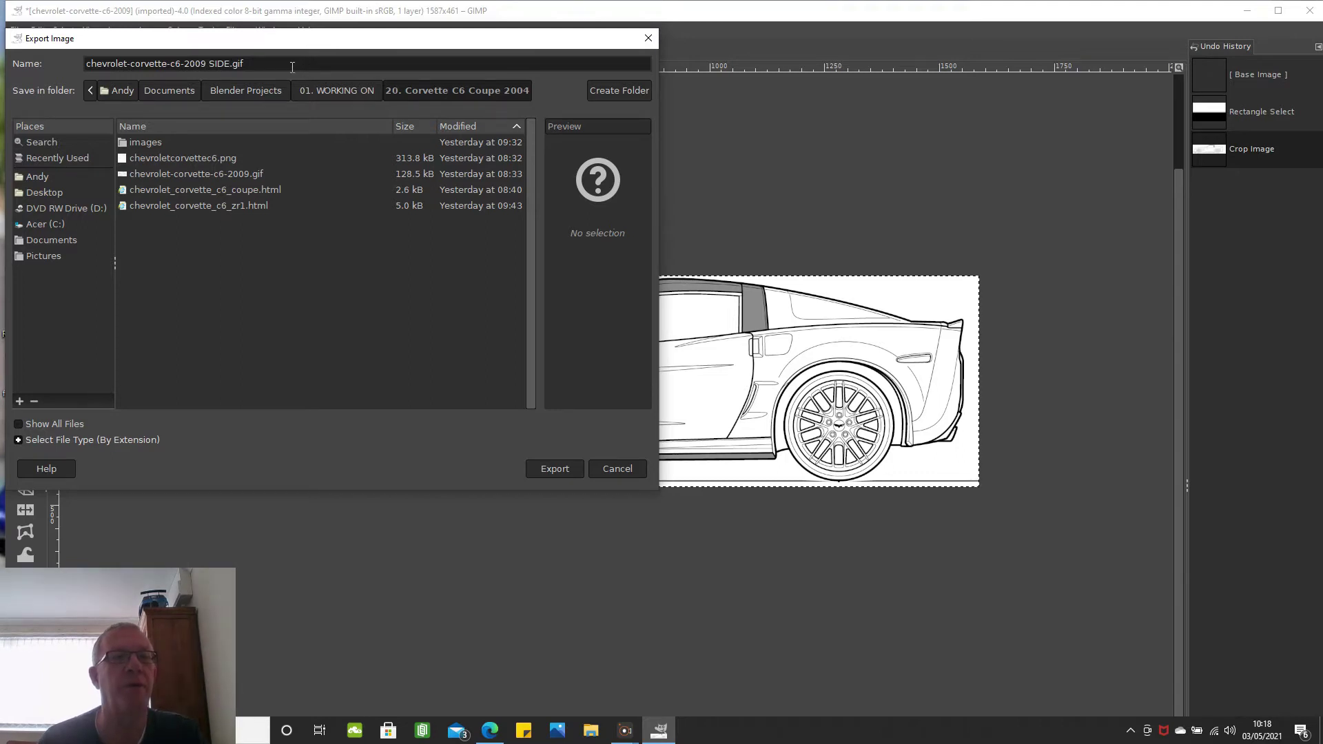
key(BackSpace)
key(BackSpace)
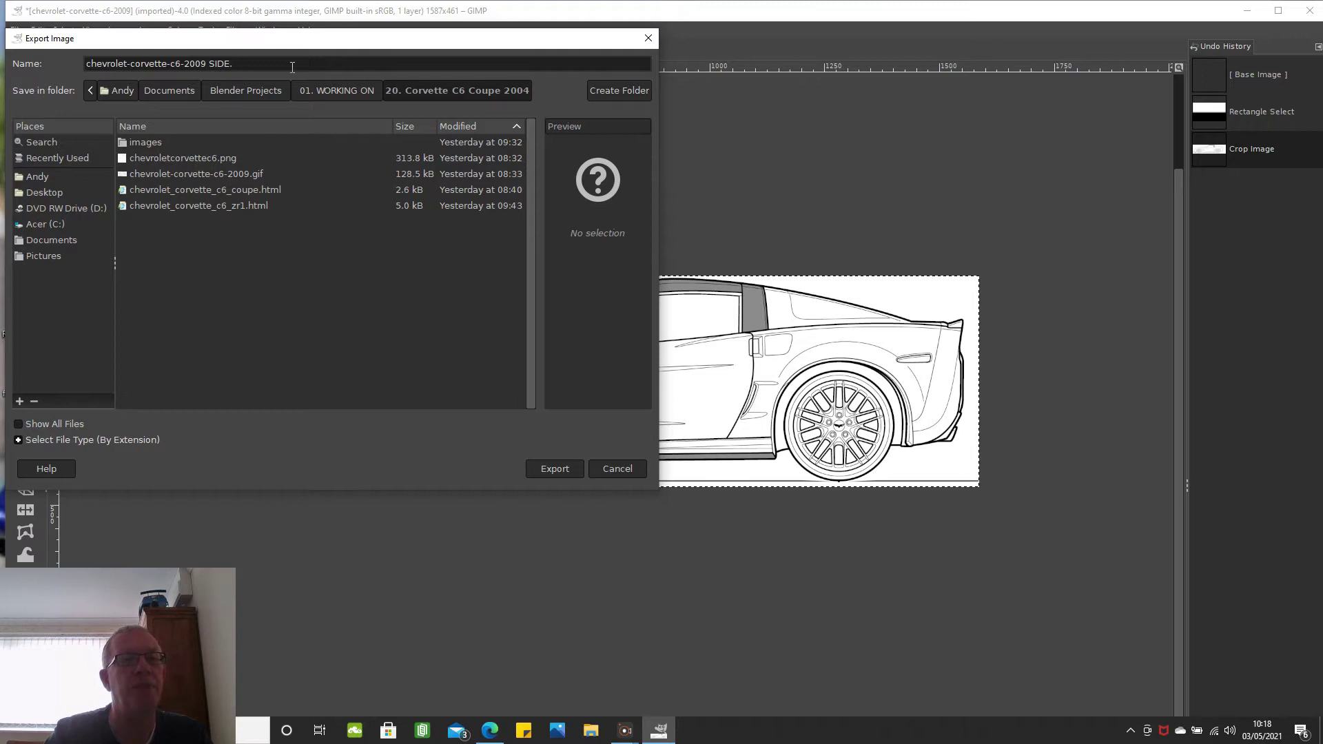
text(png)
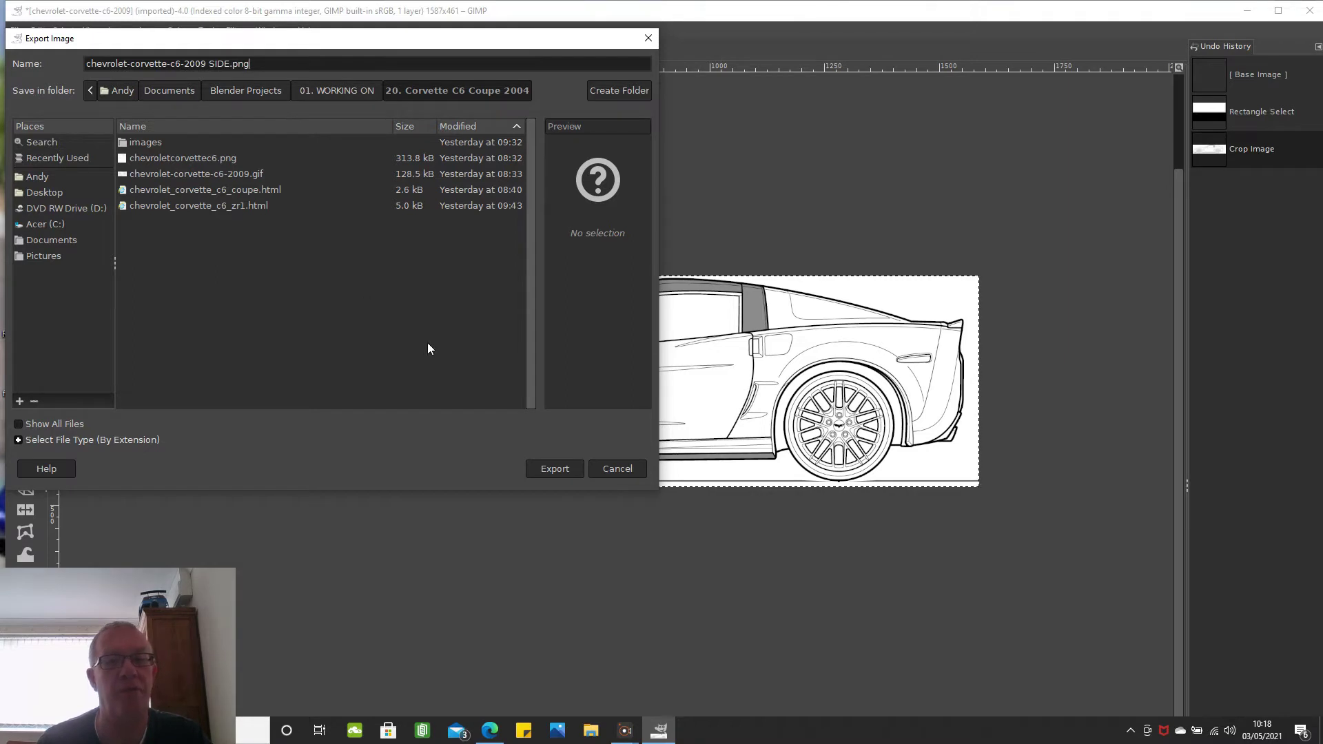
click(551, 469)
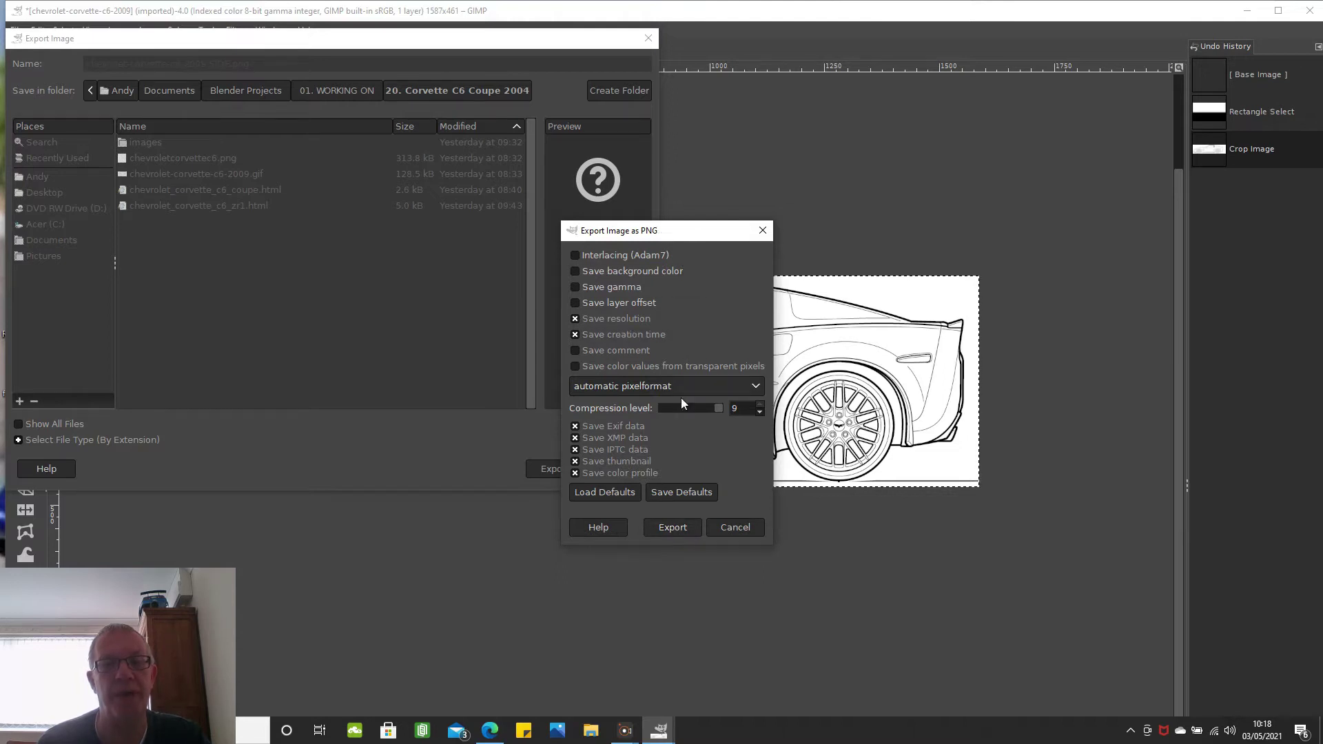
click(673, 525)
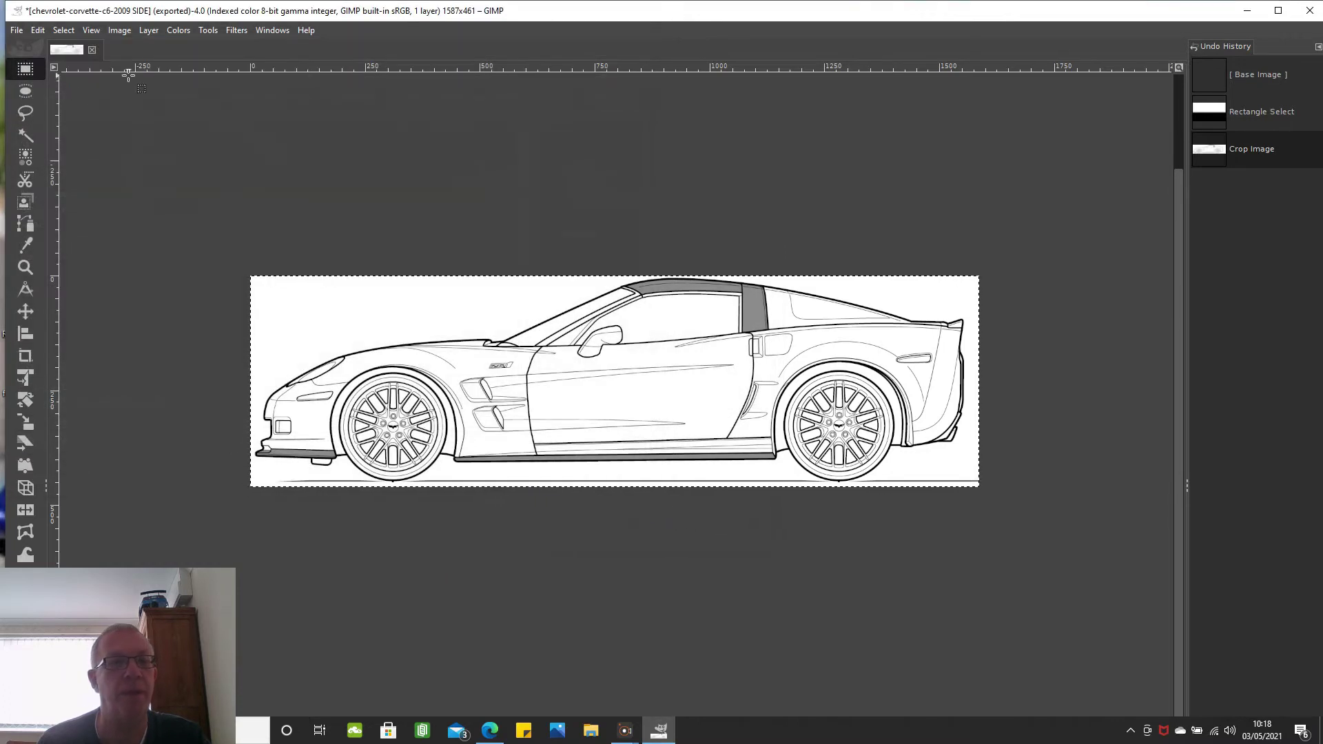
- Close the cropped side-view image and discard its unsaved changes
click(39, 30)
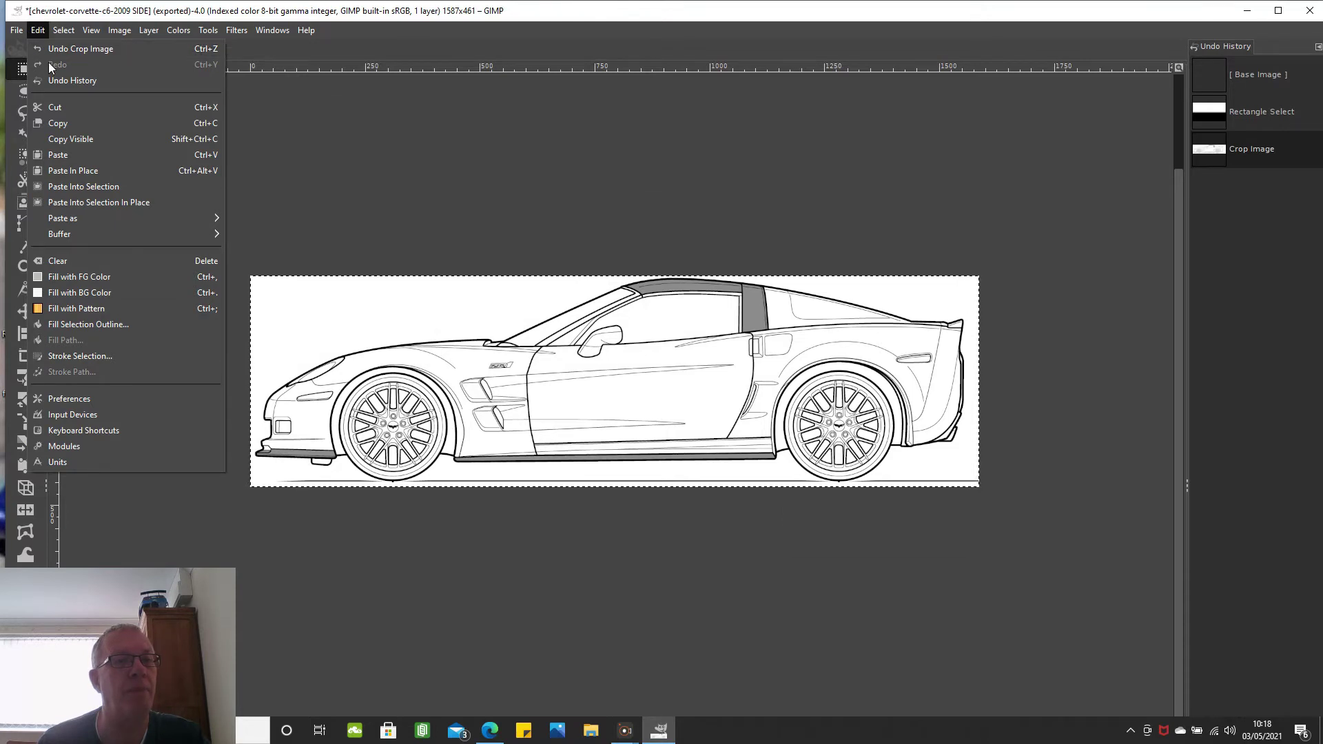
click(50, 80)
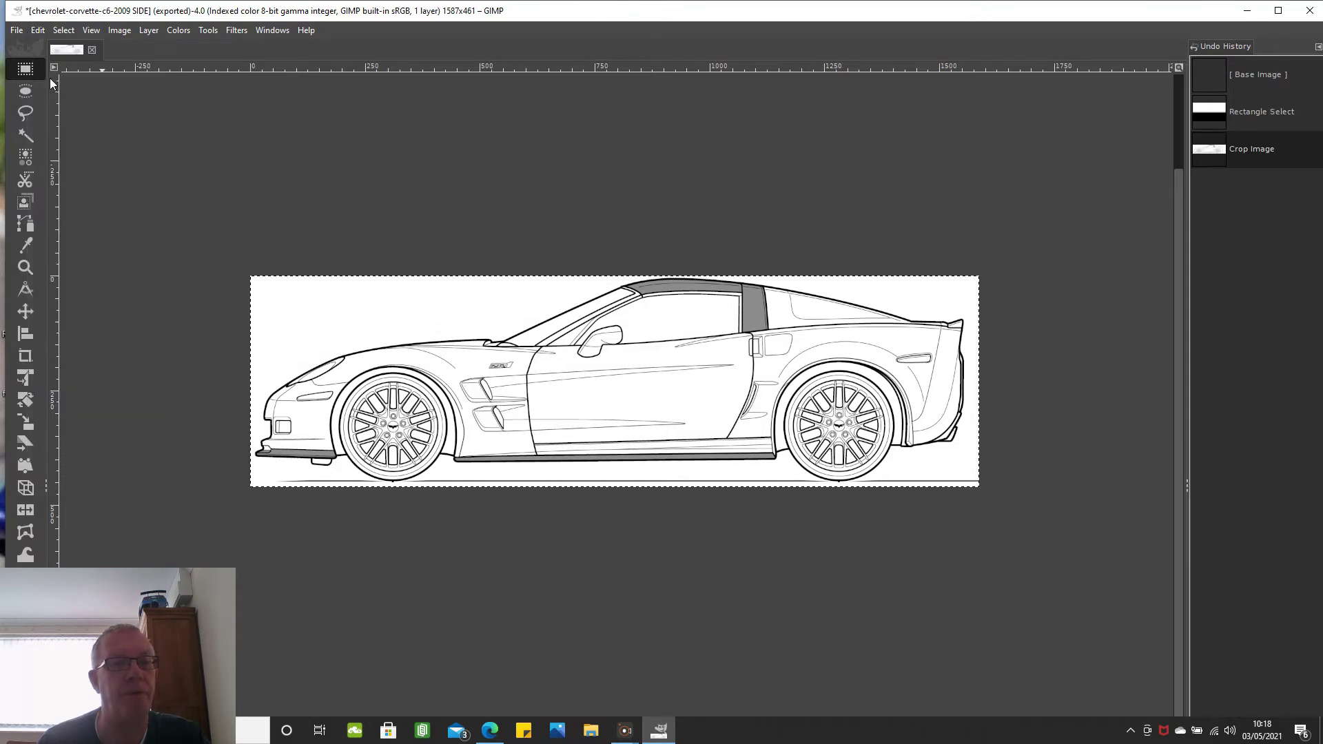
click(91, 50)
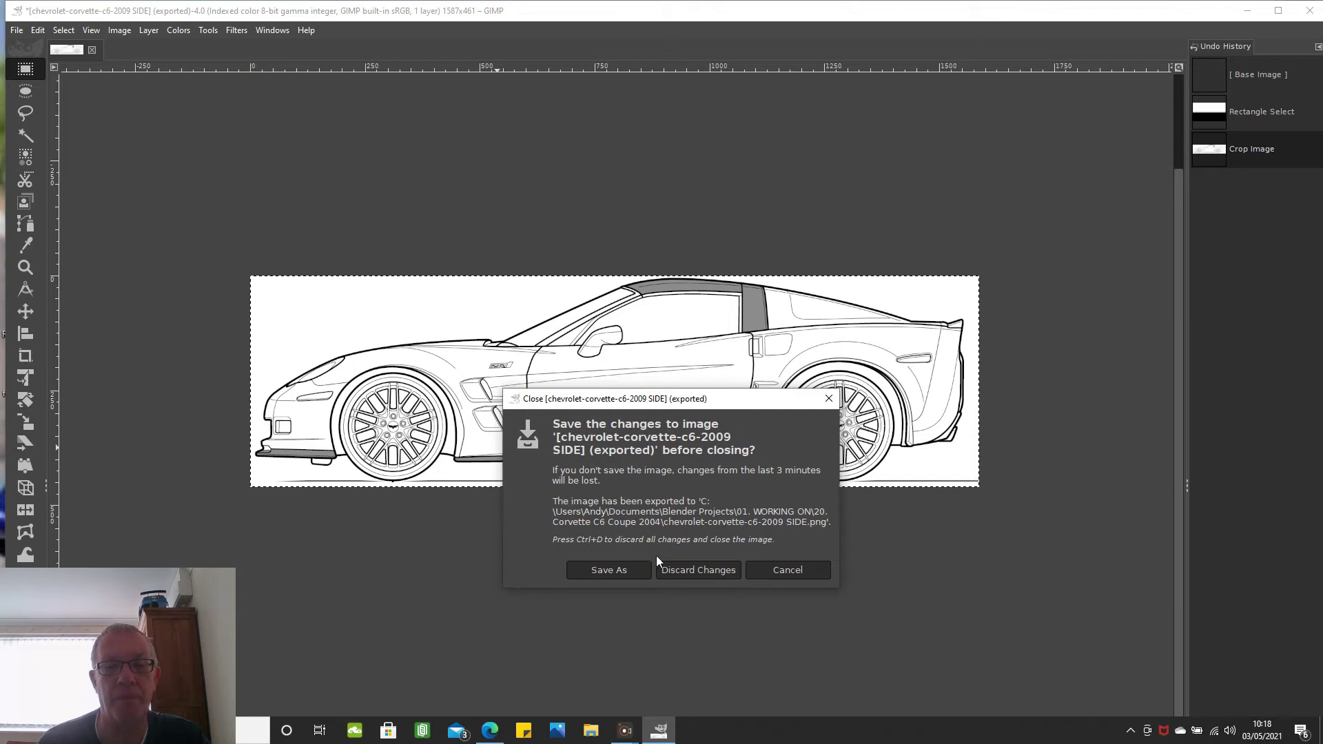
click(681, 572)
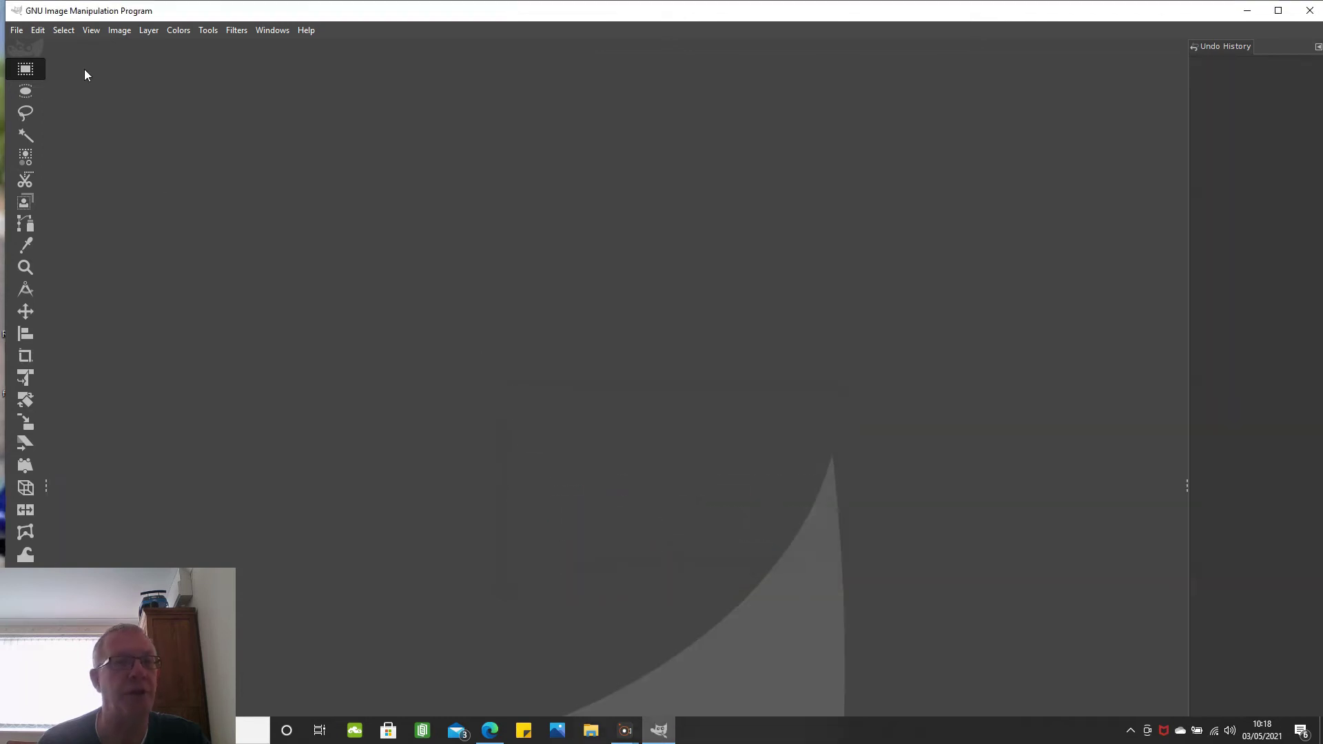
- Reopen the original blueprint chevrolet-corvette-c6-2009.gif from the Corvette project folder
click(17, 31)
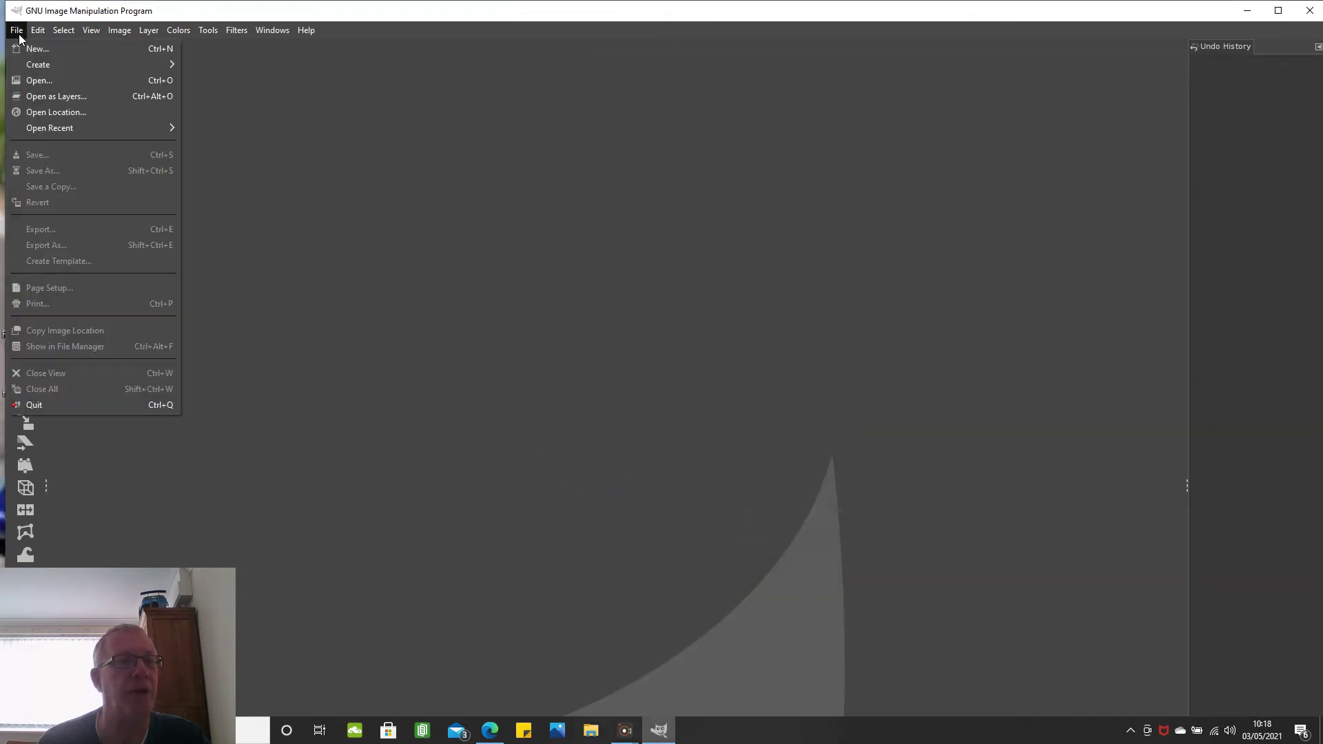
click(48, 82)
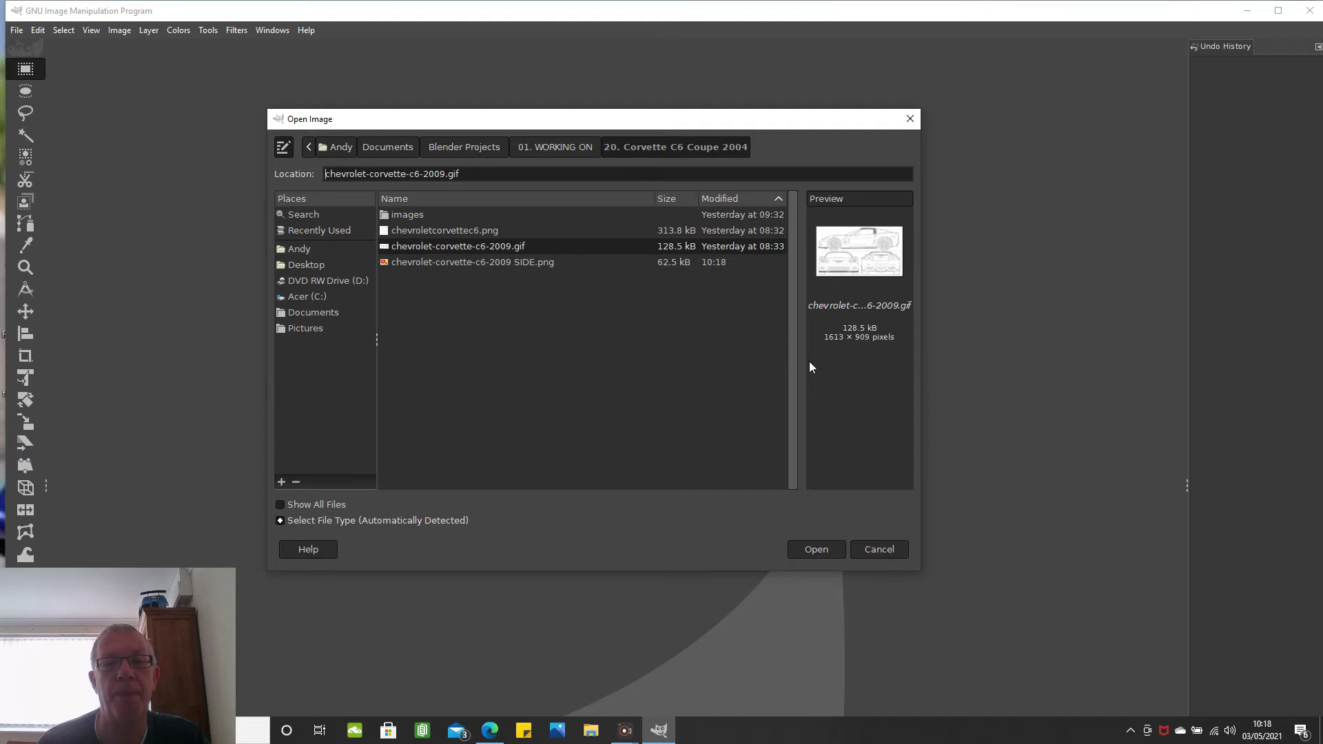
click(829, 548)
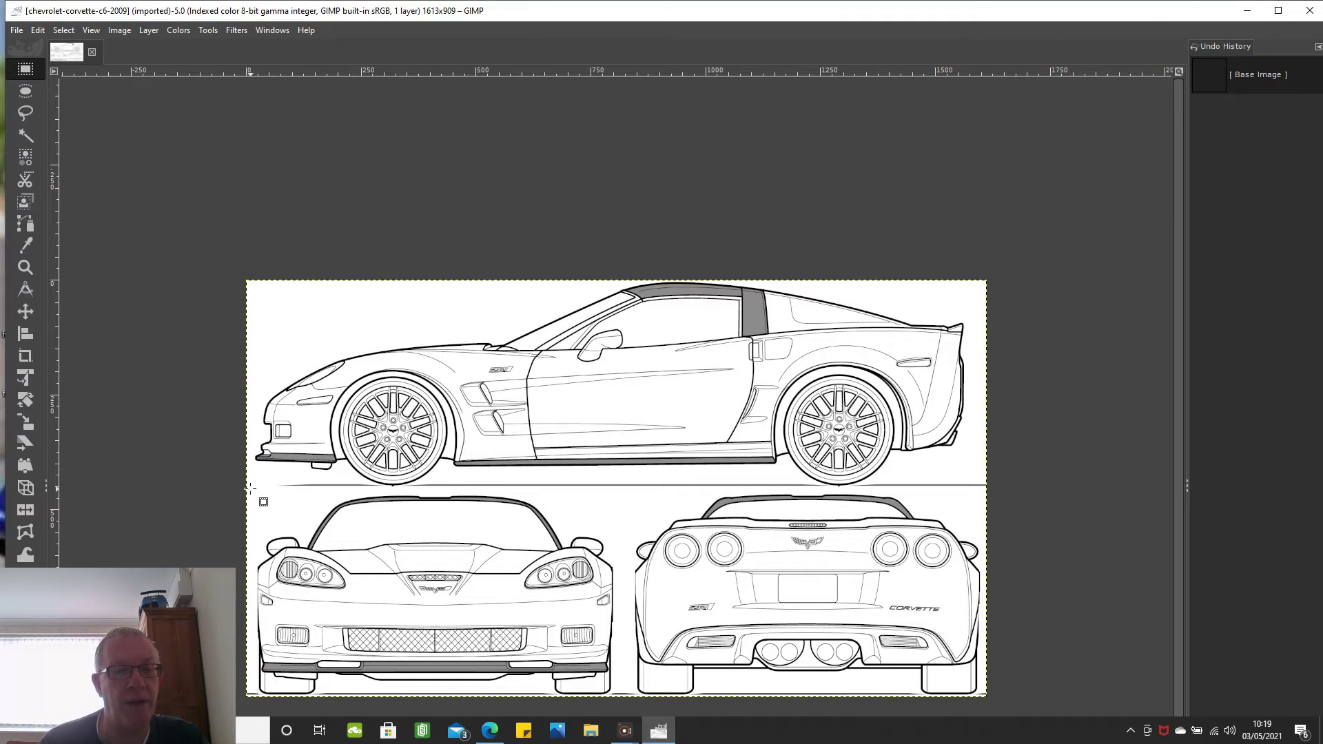
- Select the car's front view with a rectangle and crop the image to that selection, about 813 × 443 px
drag(248, 492, 622, 699)
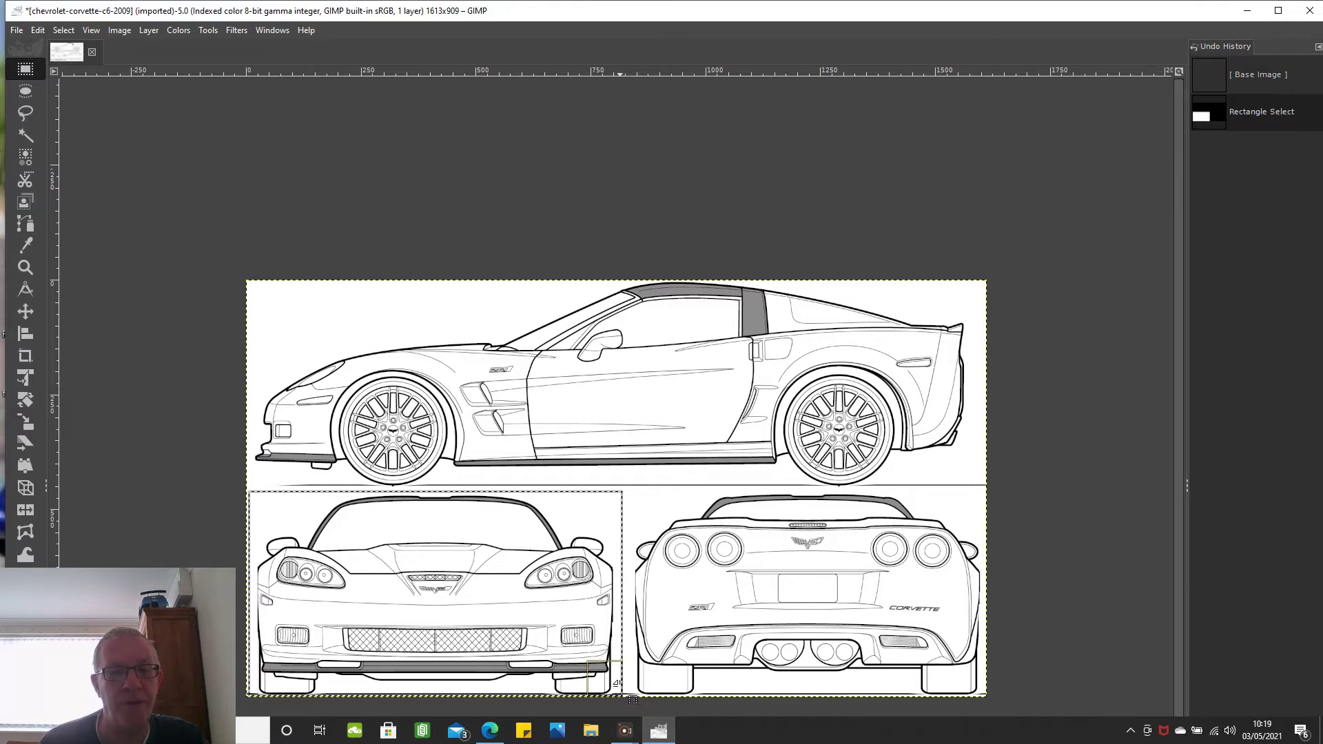
click(119, 30)
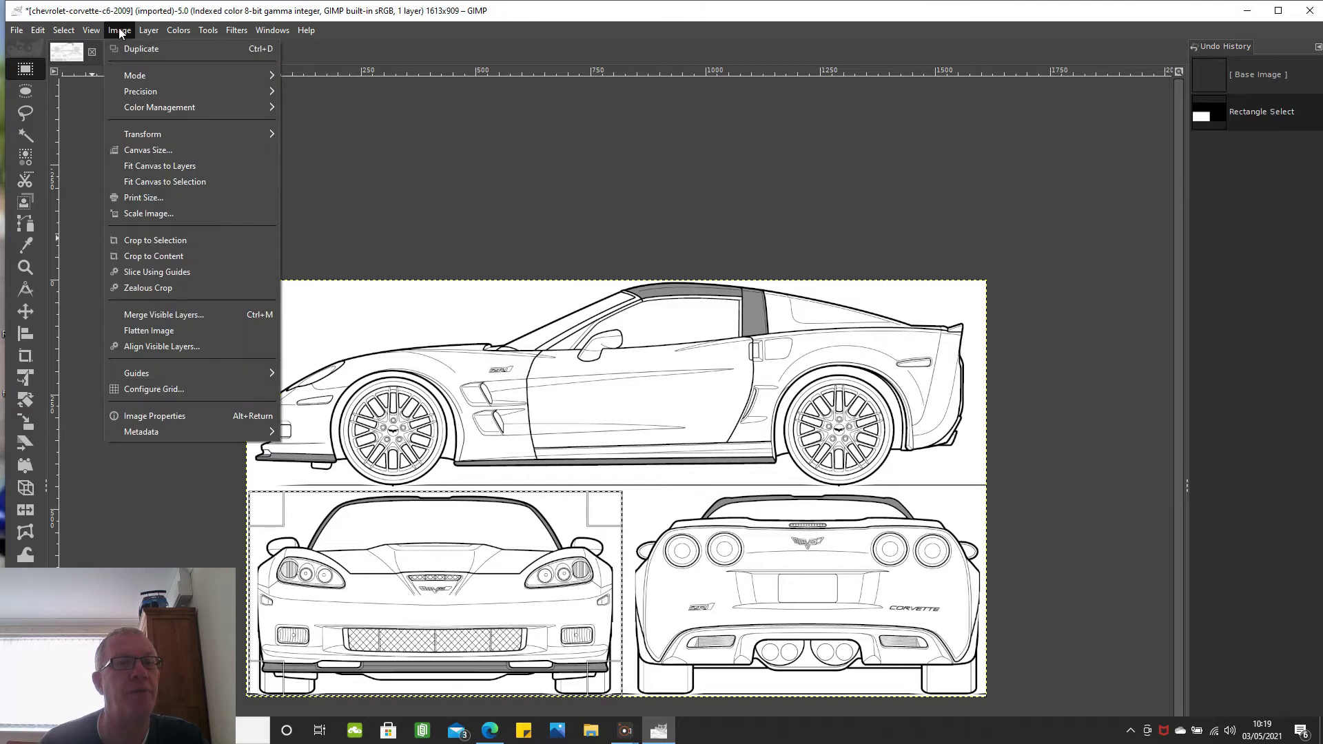
click(141, 255)
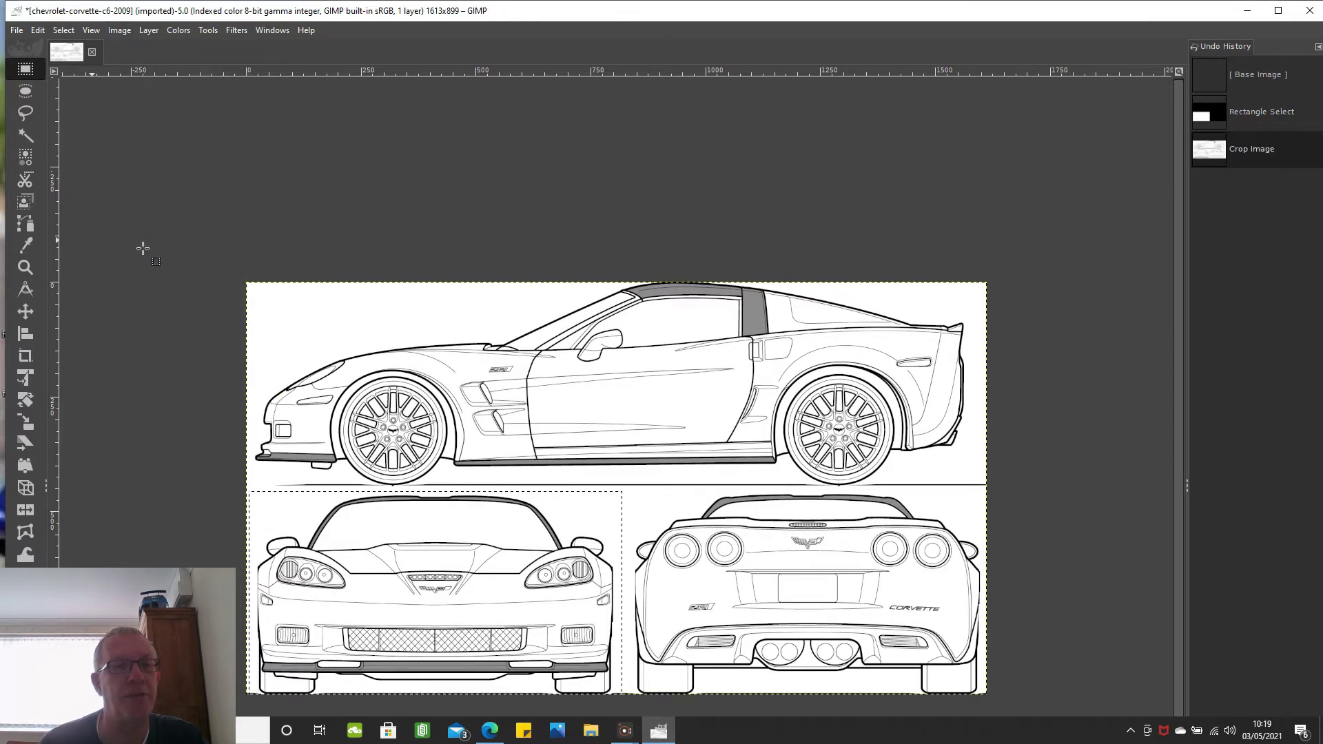
click(119, 31)
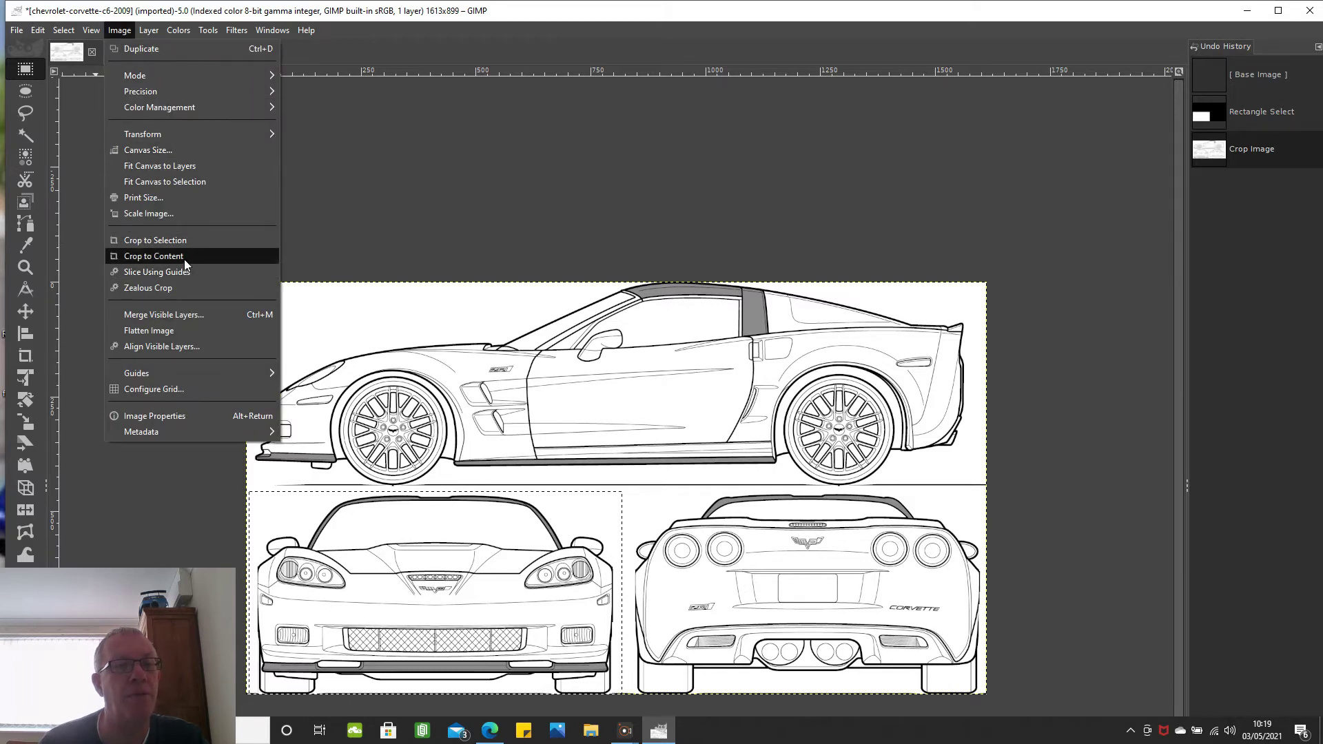
click(184, 242)
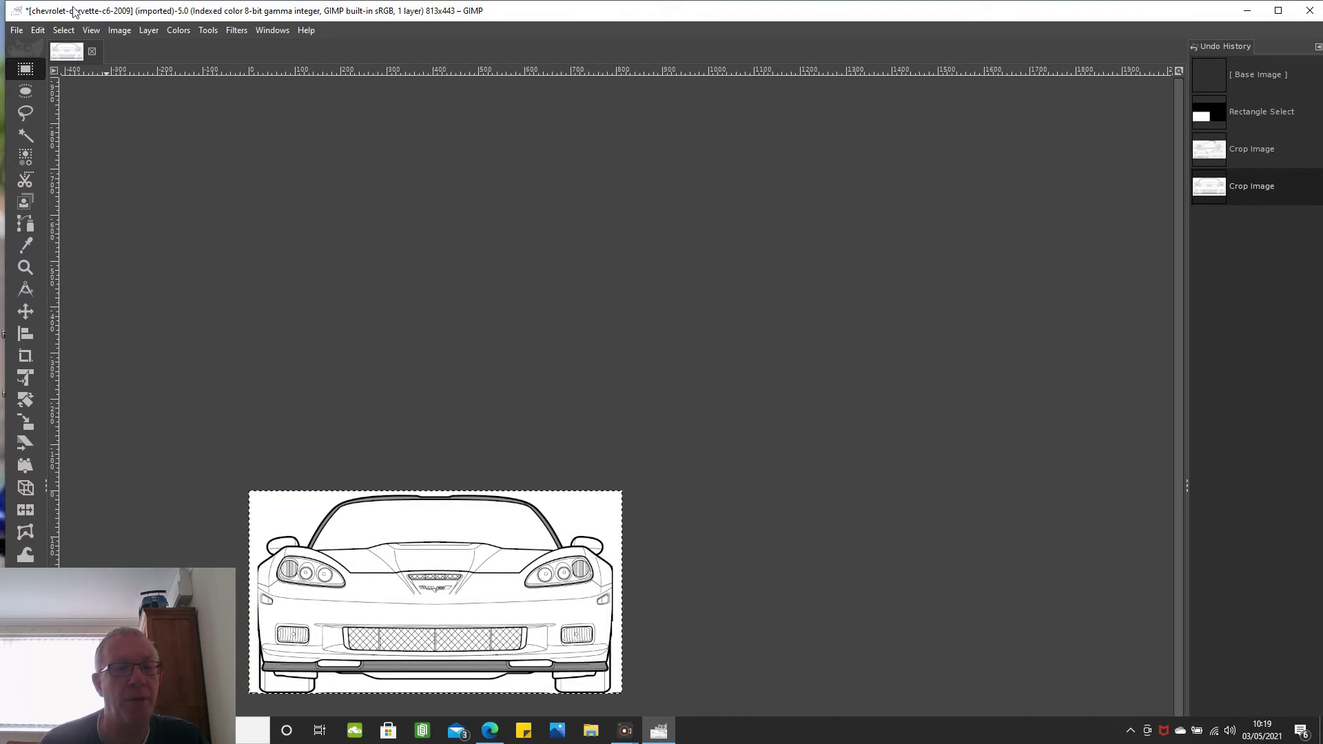
- Start exporting the cropped front view, with the 20. Corvette C6 Coupe 2004 folder as the destination
click(17, 31)
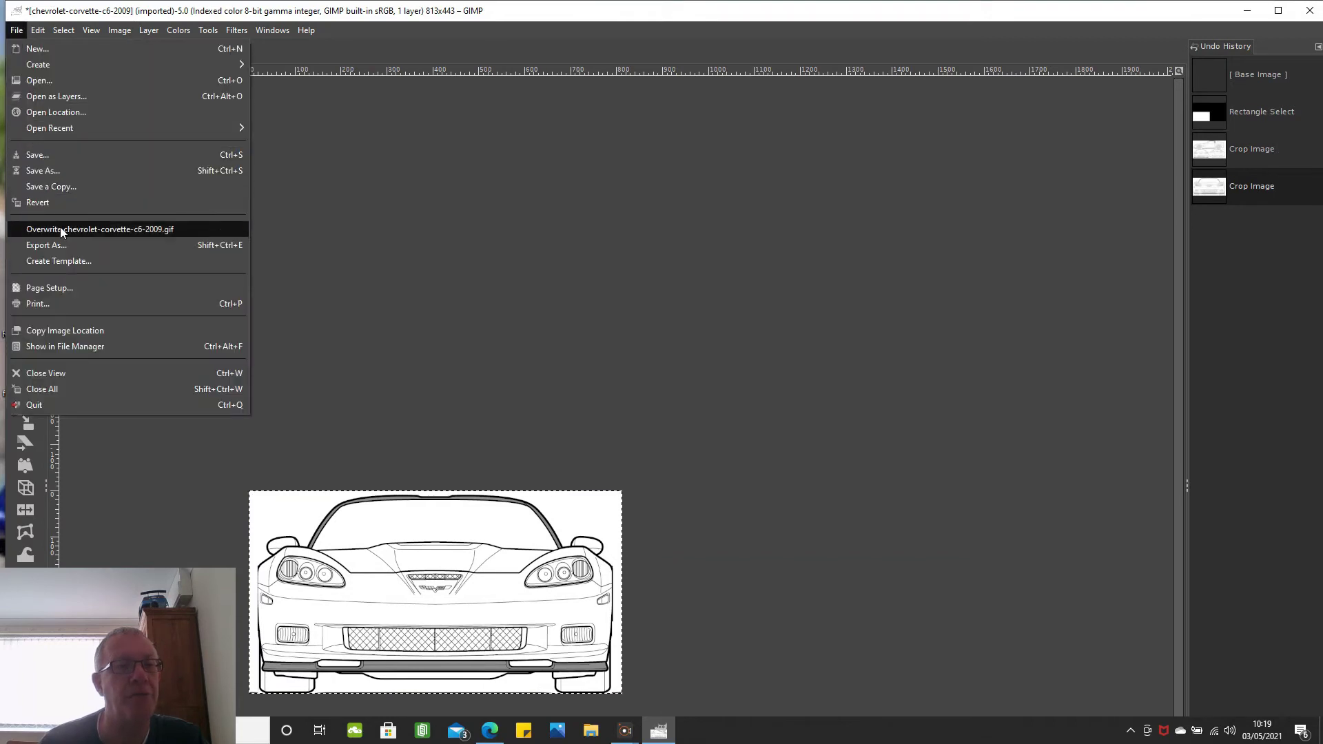
click(61, 246)
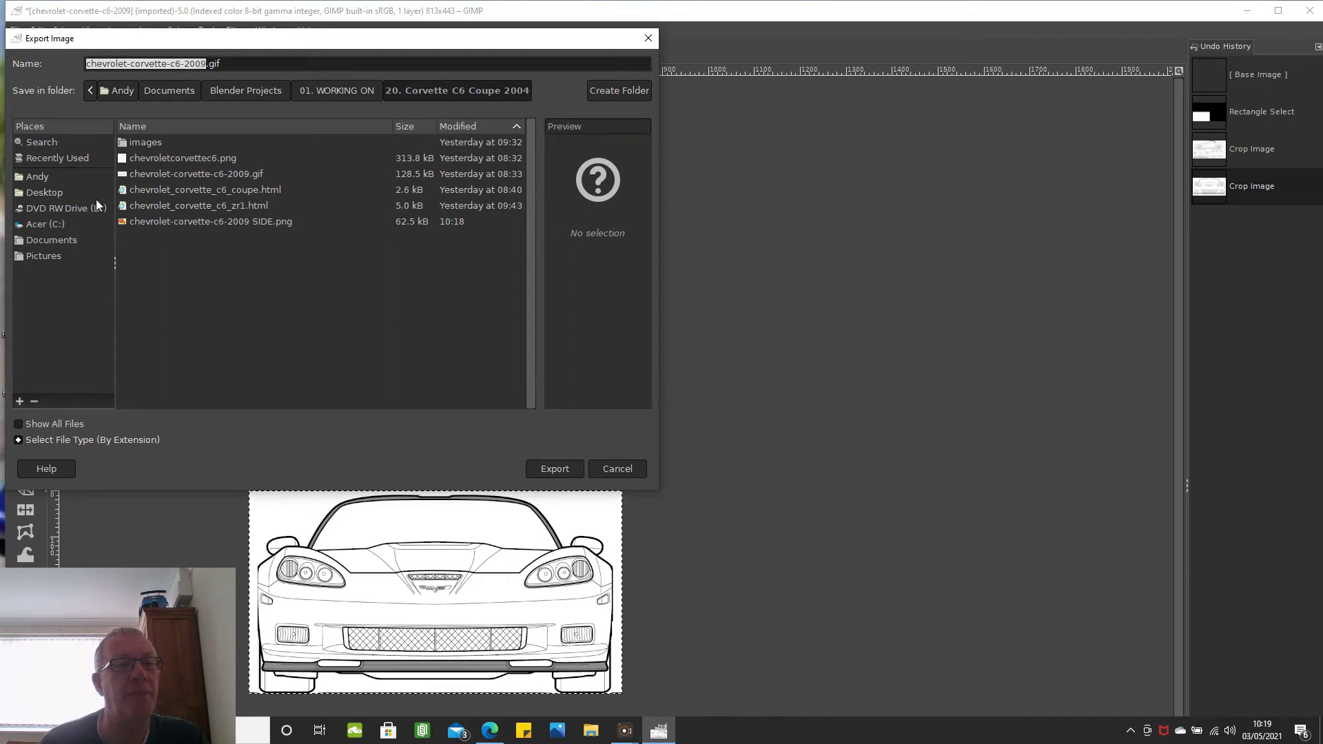
click(48, 238)
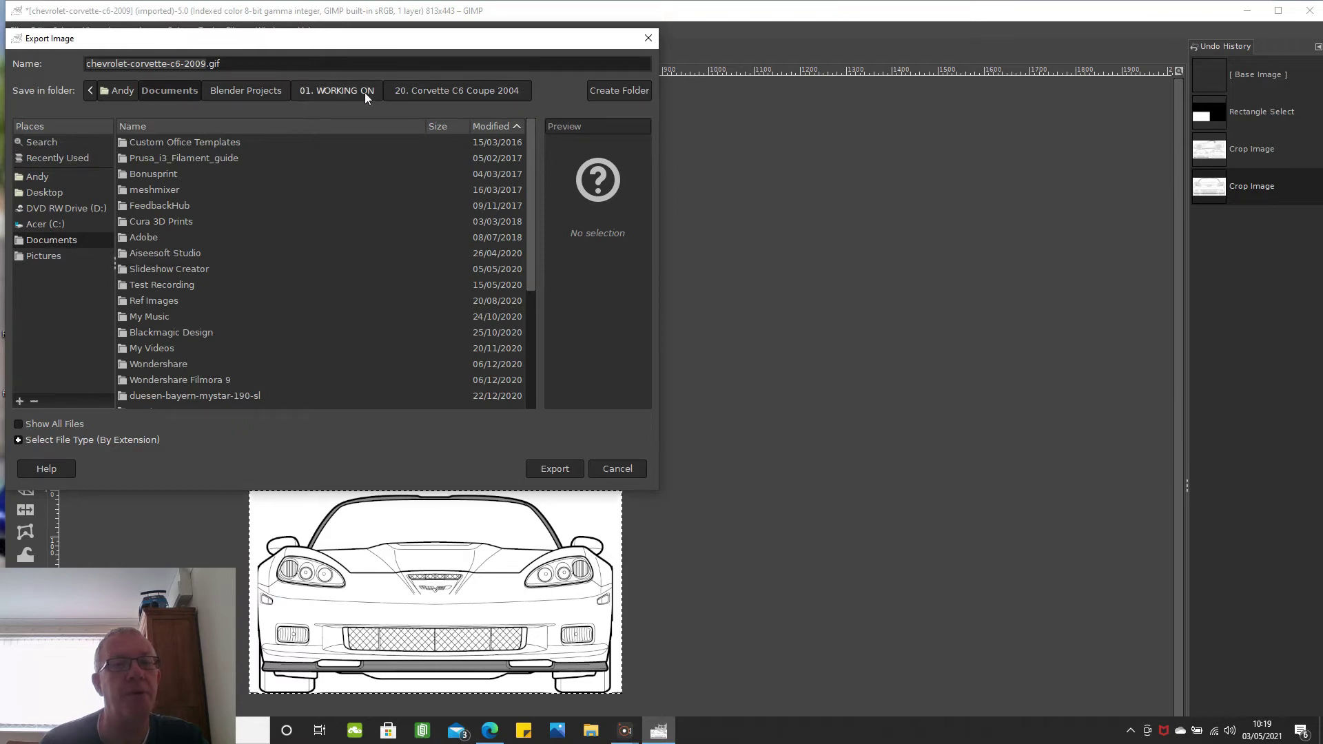
click(428, 92)
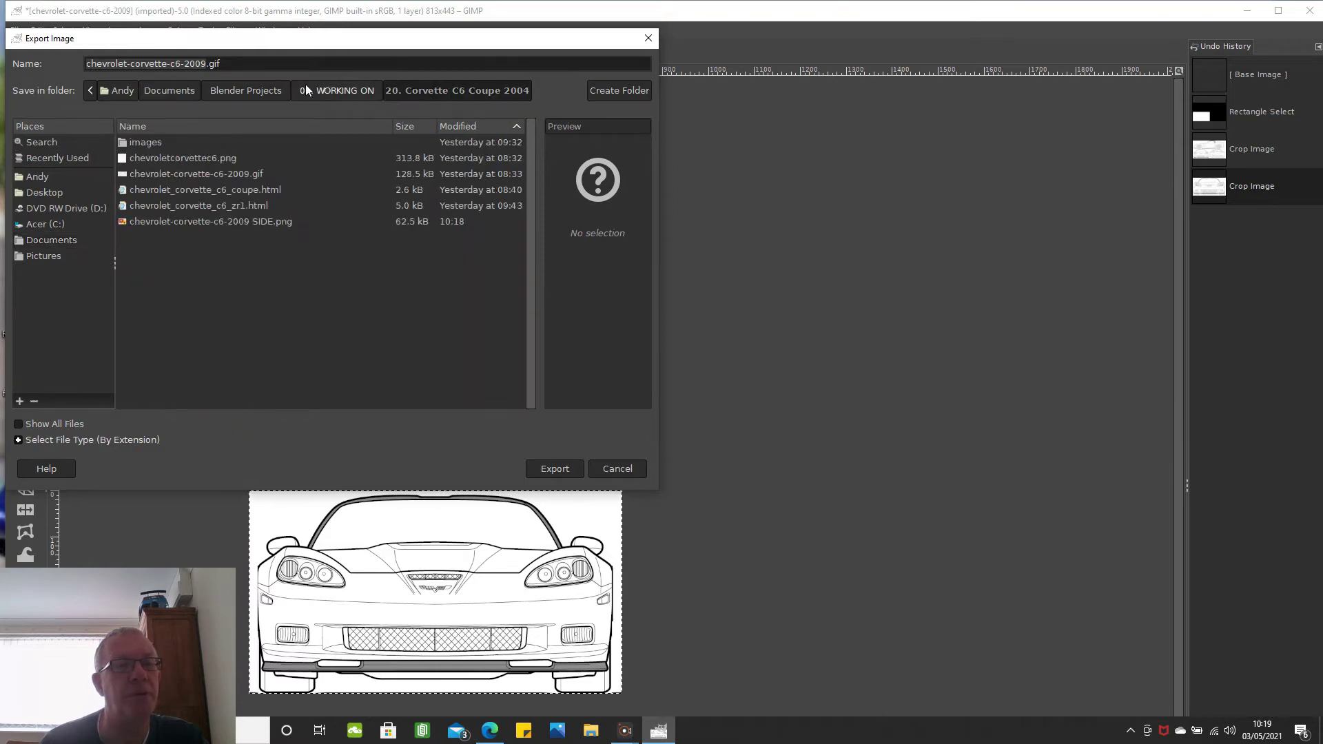
- Name the export "chevrolet-corvette-c6-2009 FRONT.png" and export it as PNG with the default options
click(235, 64)
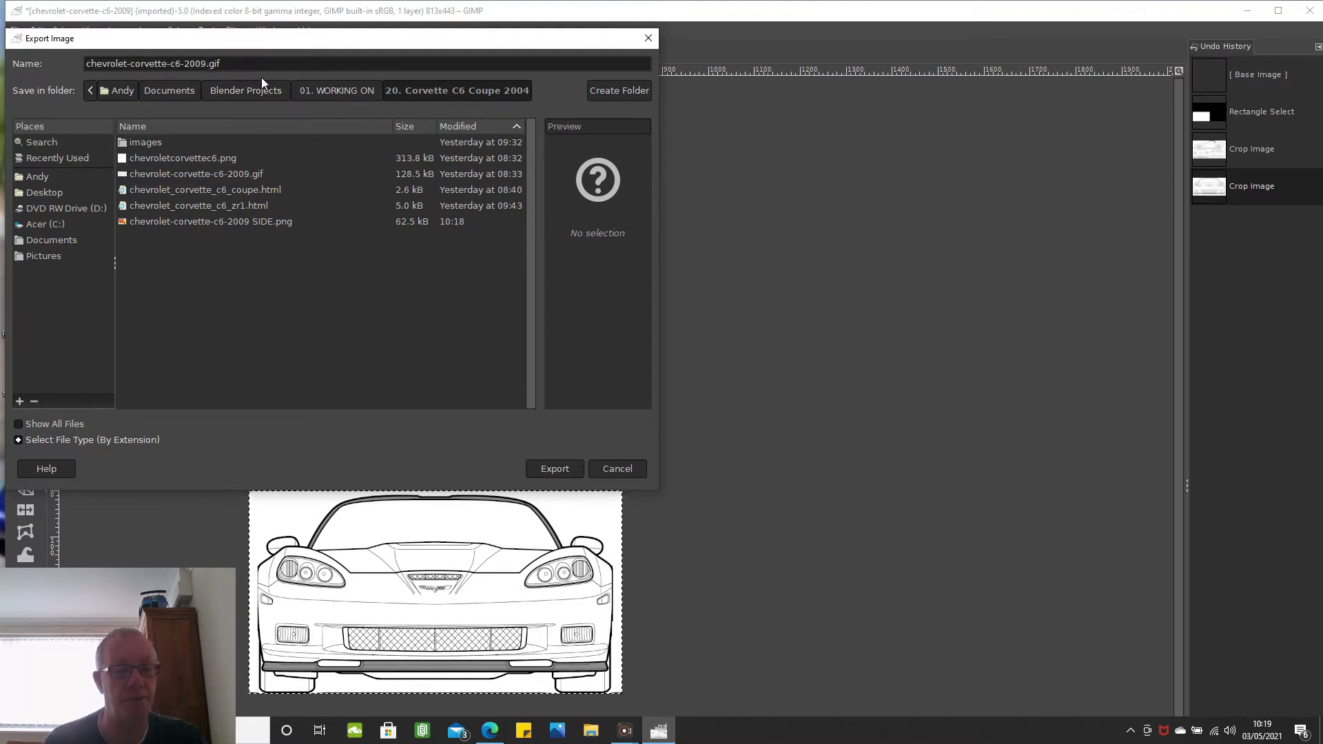
text(FRONT)
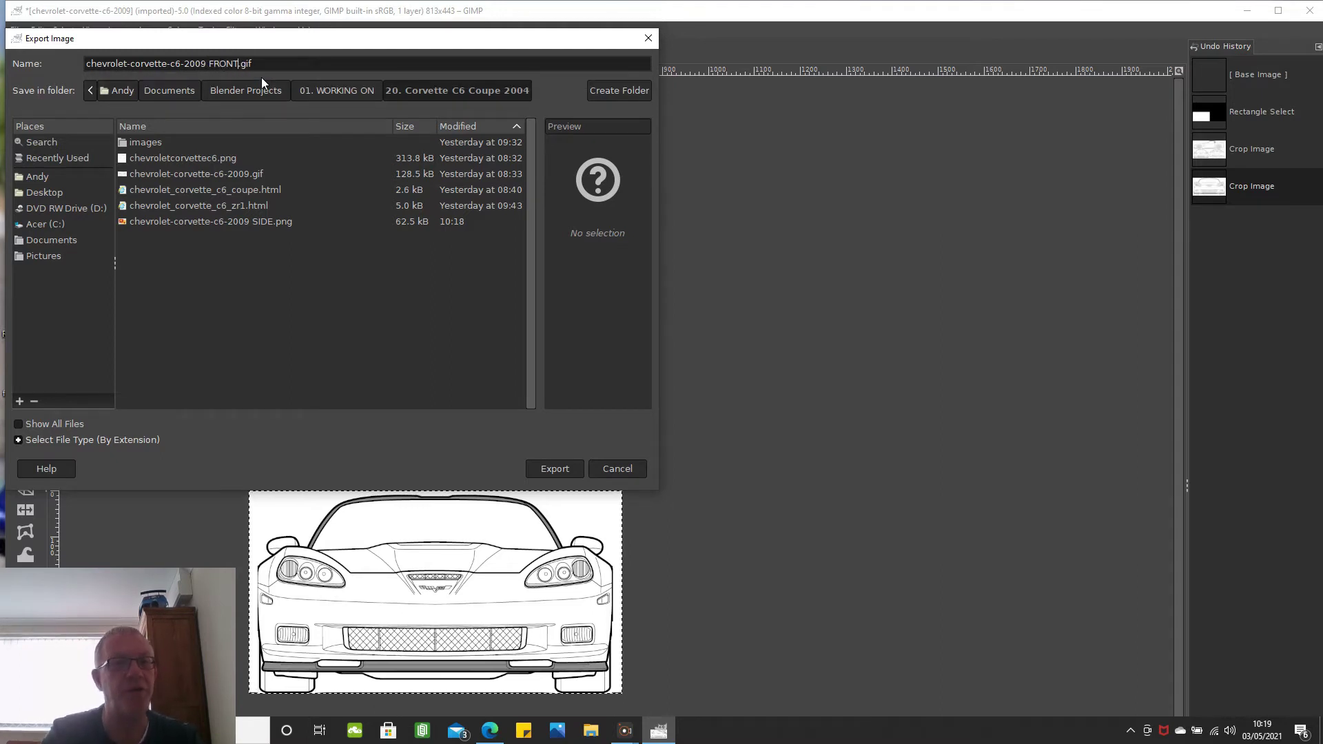
key(End)
key(BackSpace)
key(BackSpace)
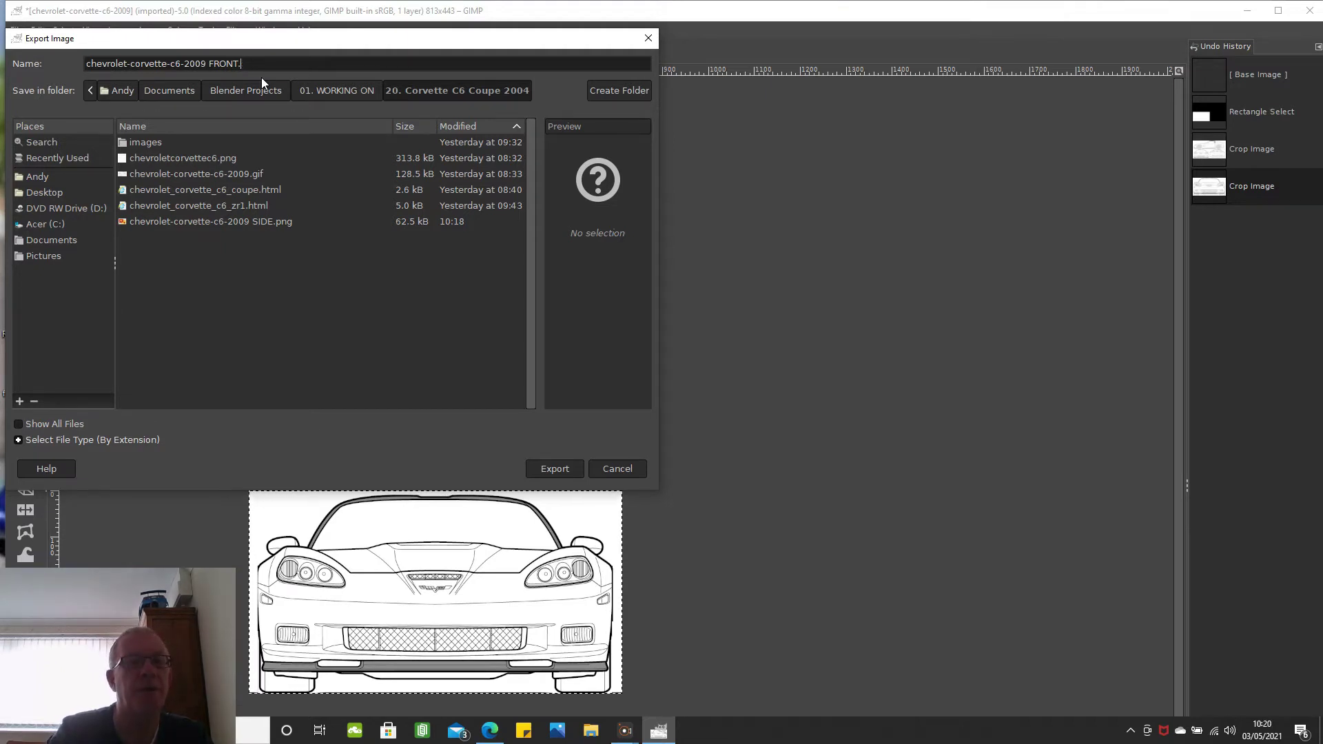
text(pngf)
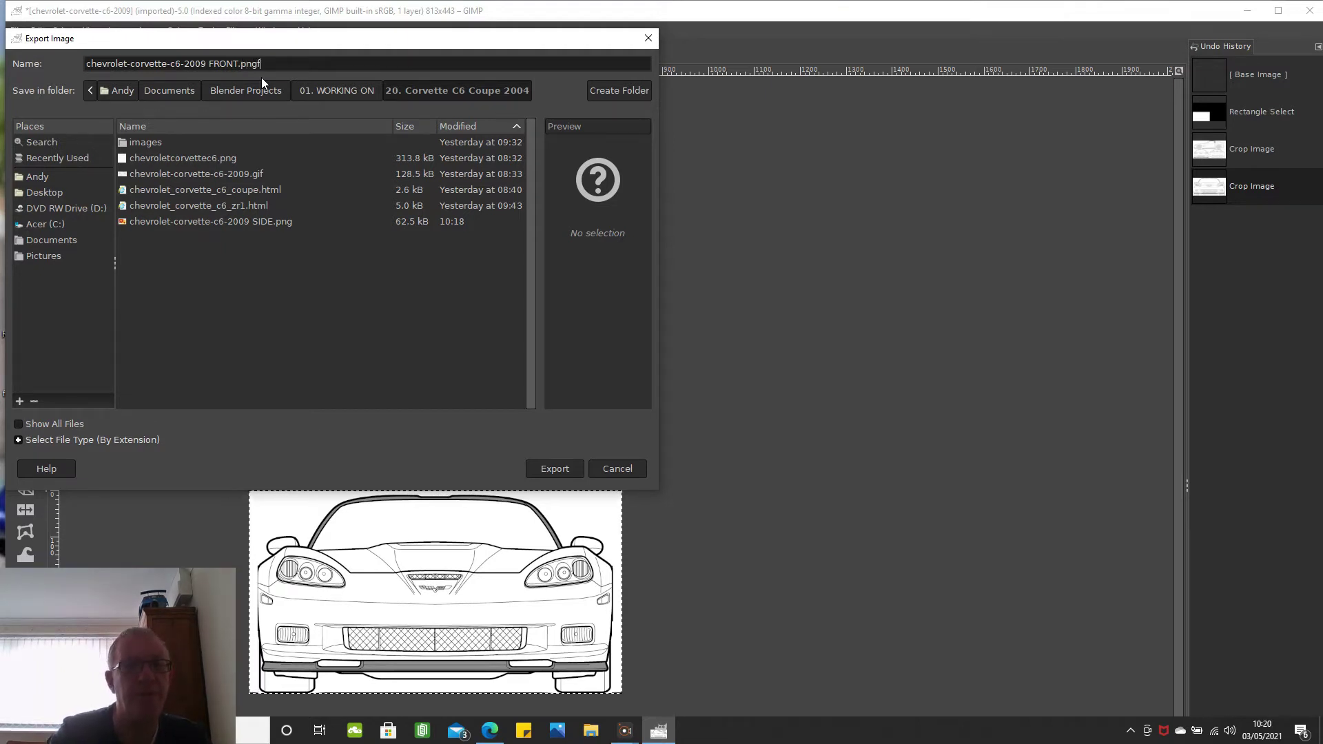
key(BackSpace)
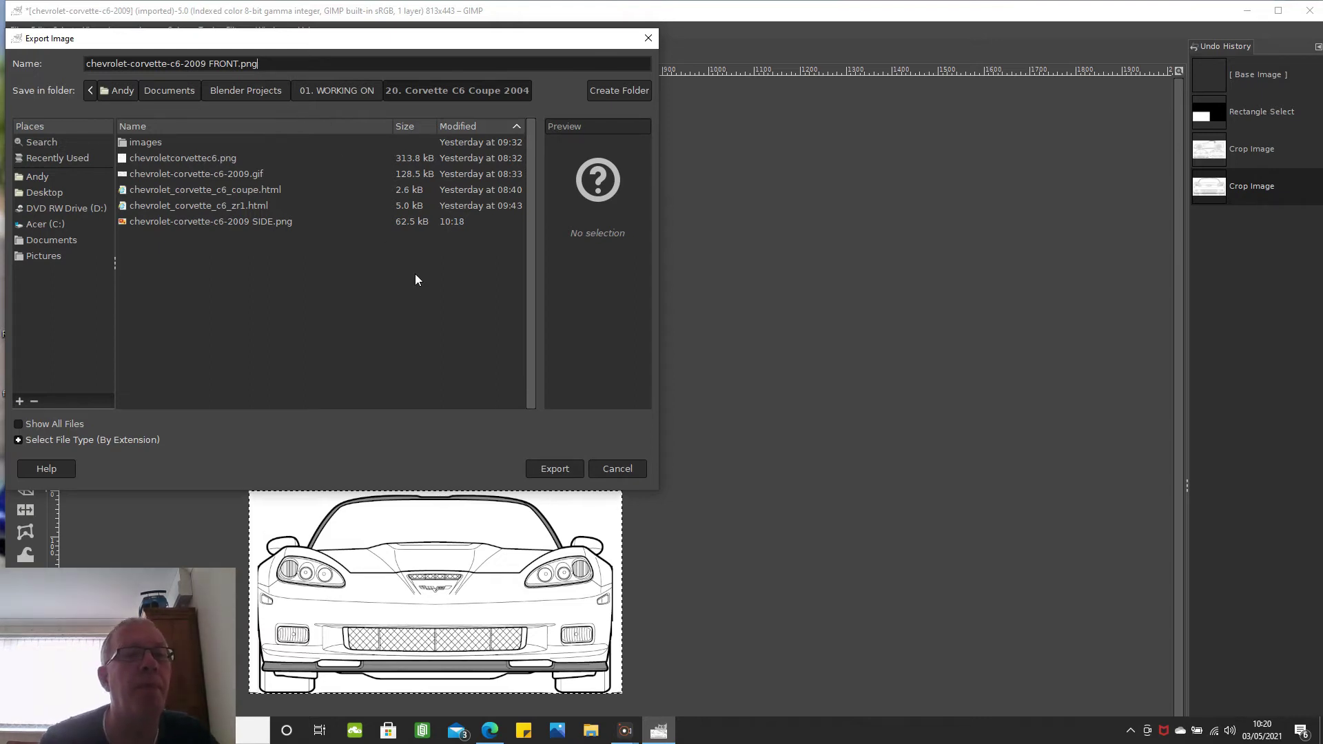
click(558, 472)
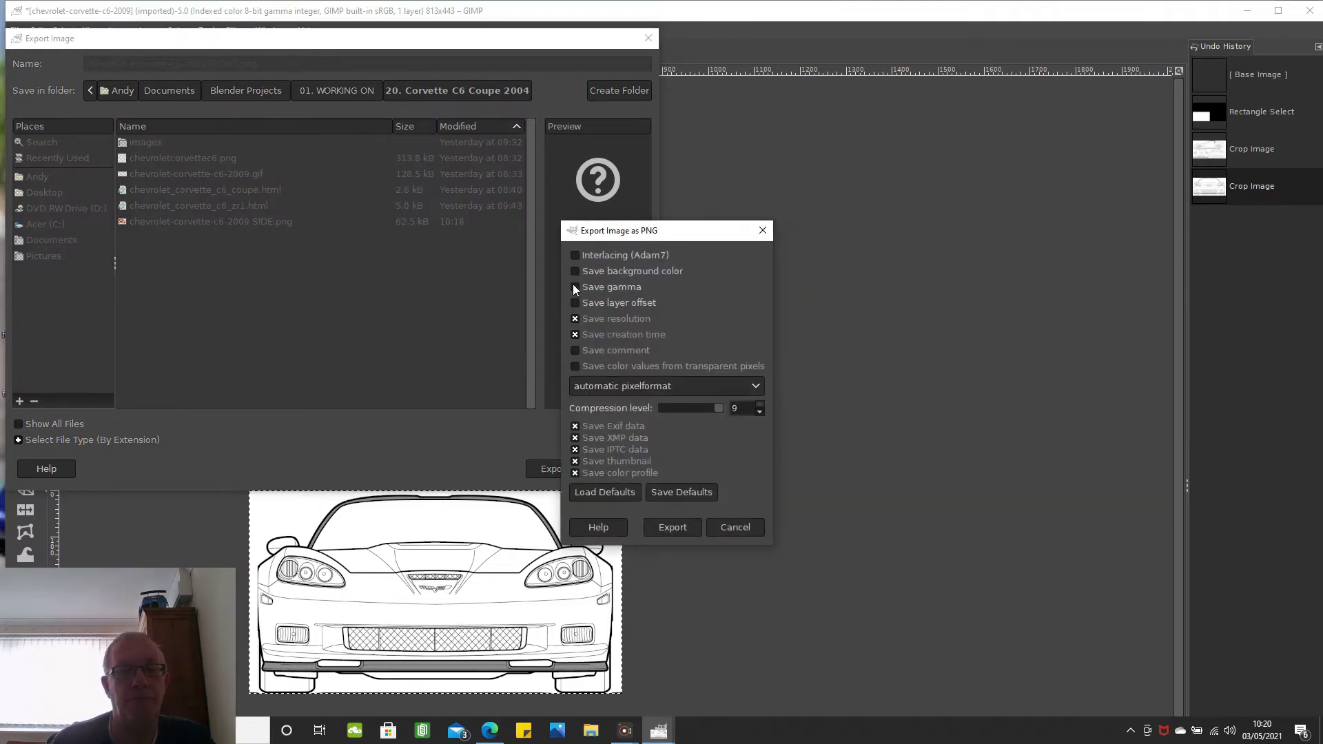
click(664, 528)
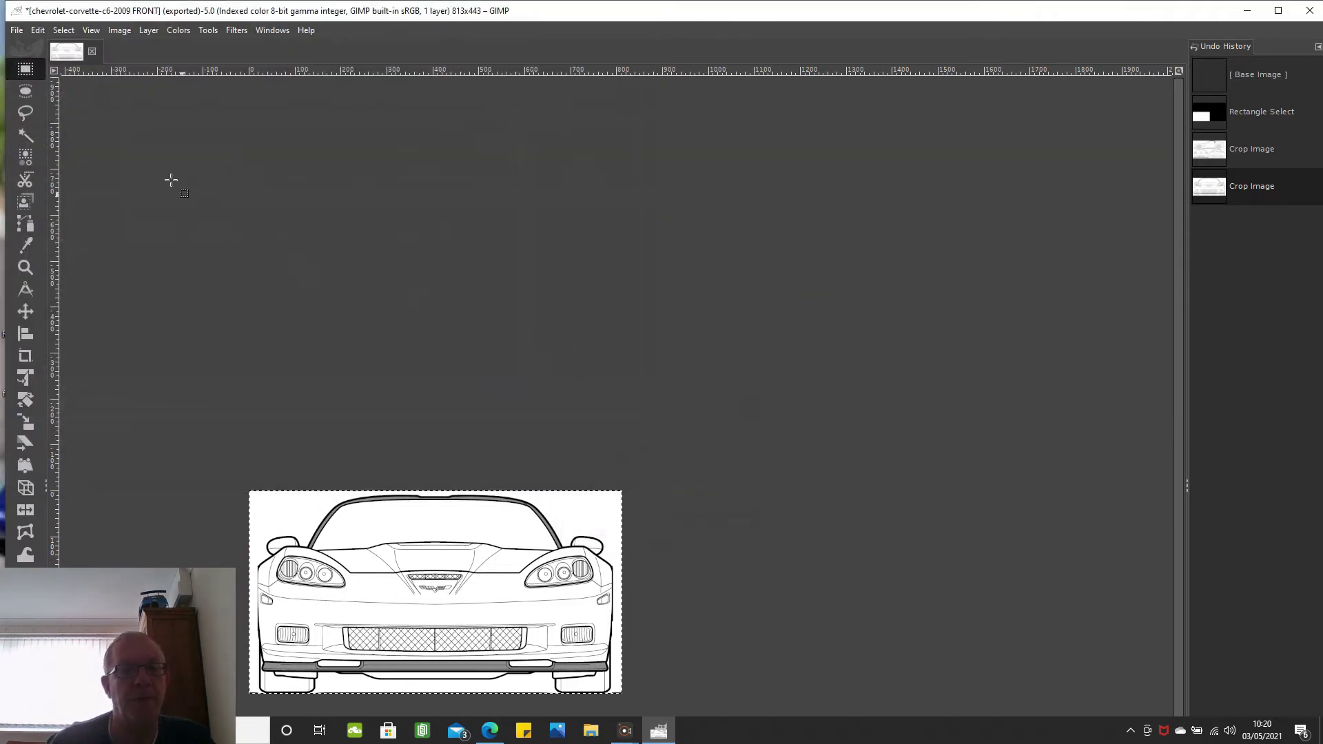
- Undo the front-view crop, select the car's rear view with a rectangle and crop the image to it, about 783 × 441 px
click(37, 30)
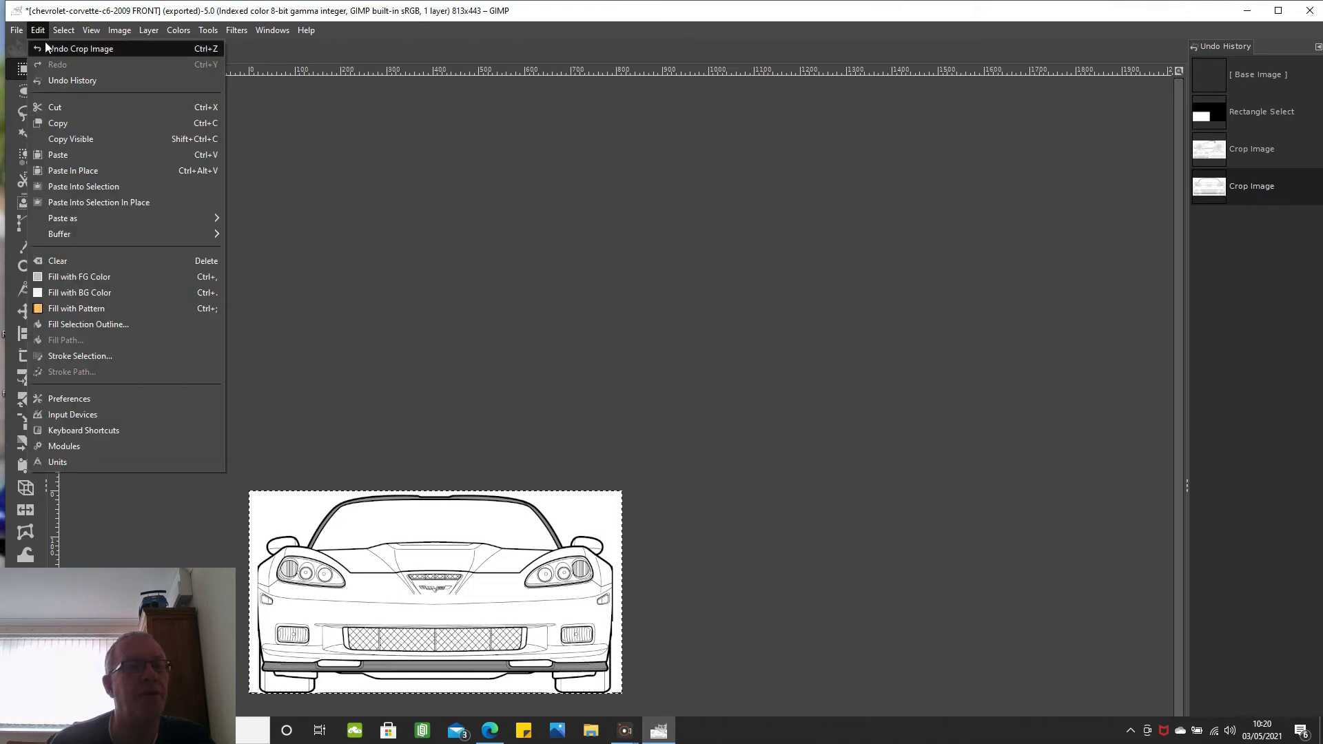
click(44, 42)
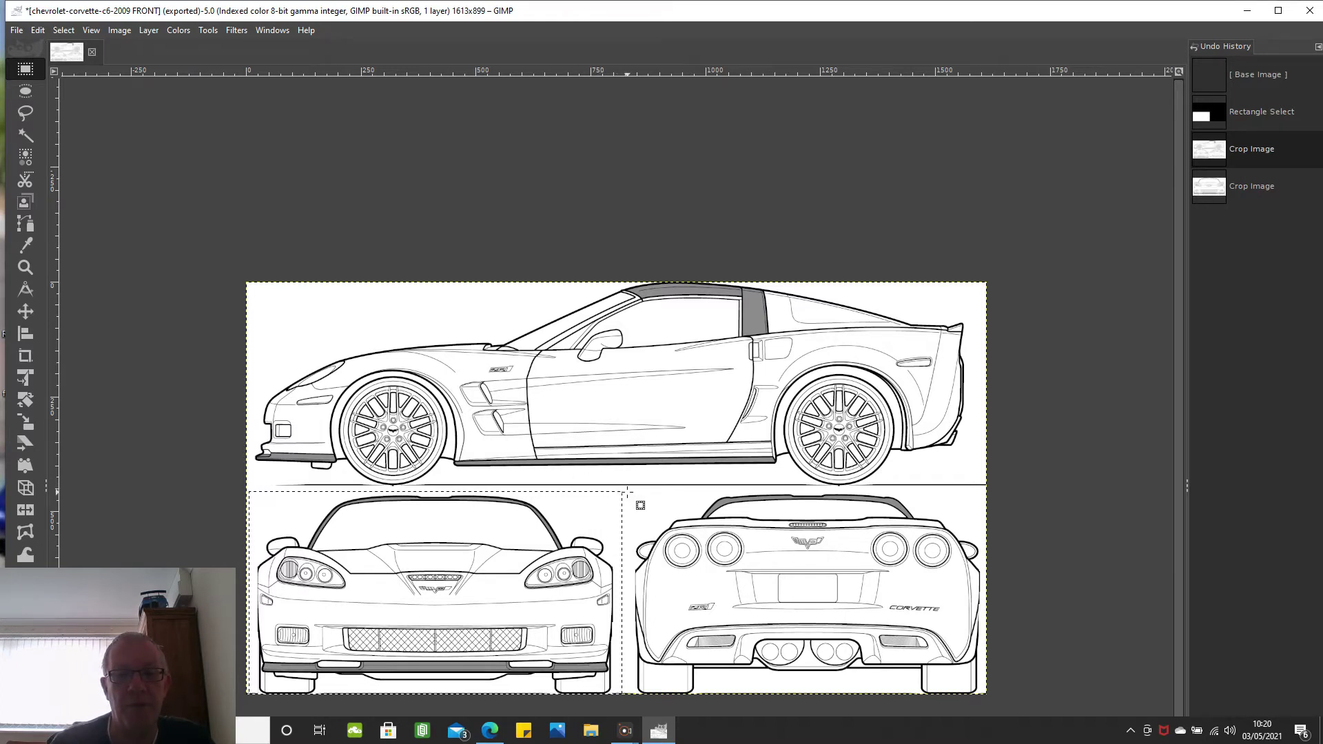
drag(627, 492, 989, 698)
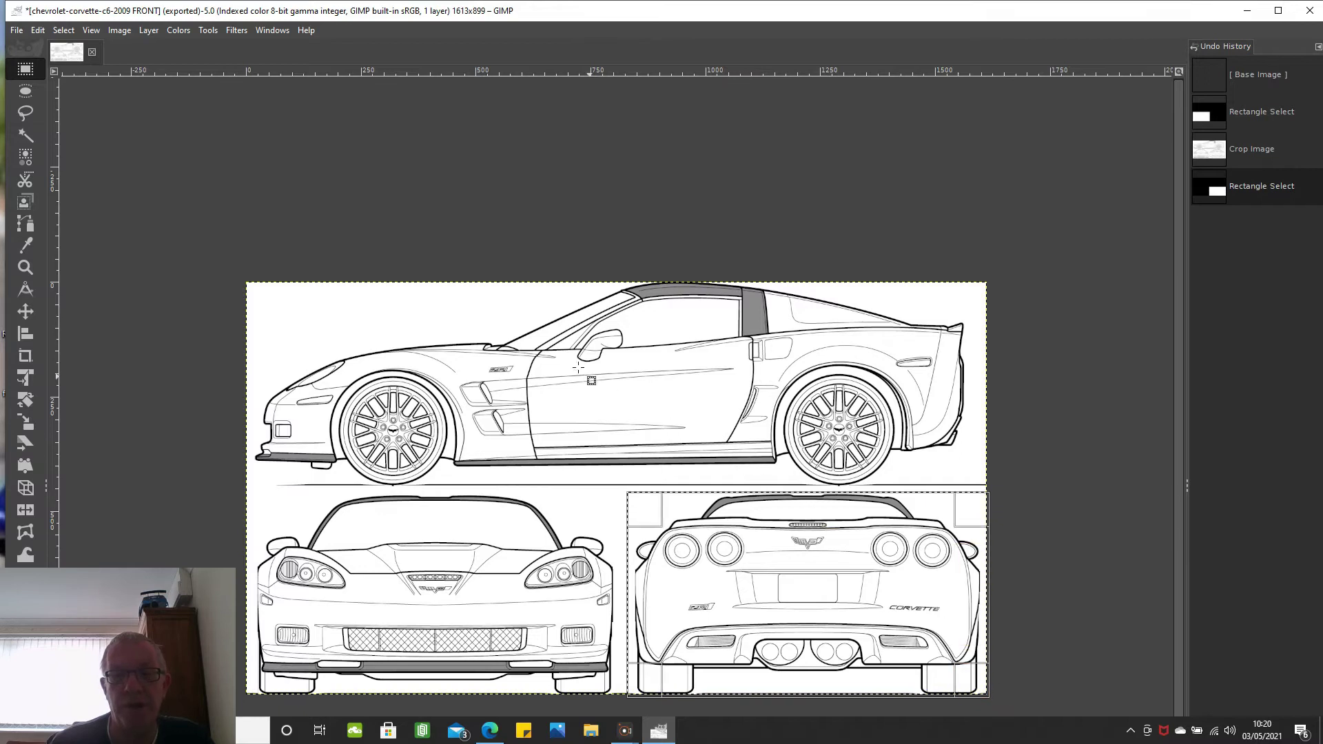
click(119, 30)
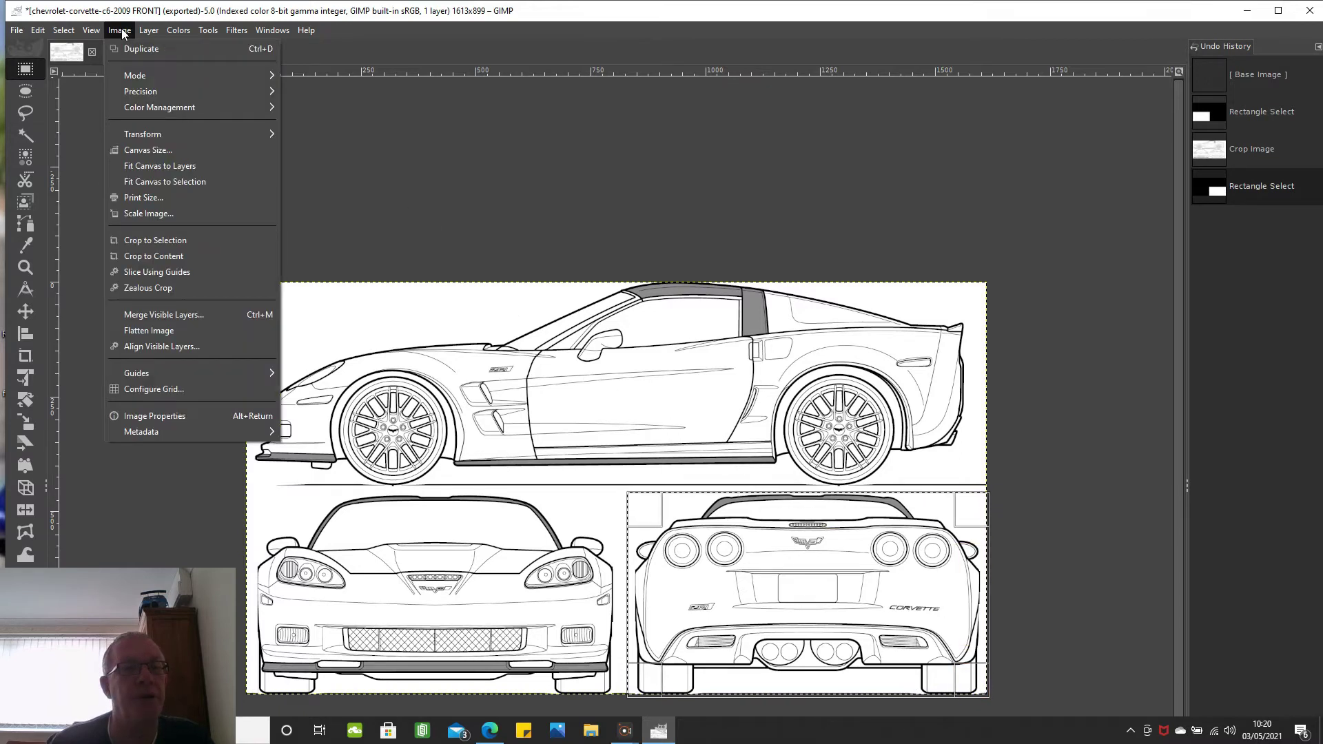
click(158, 240)
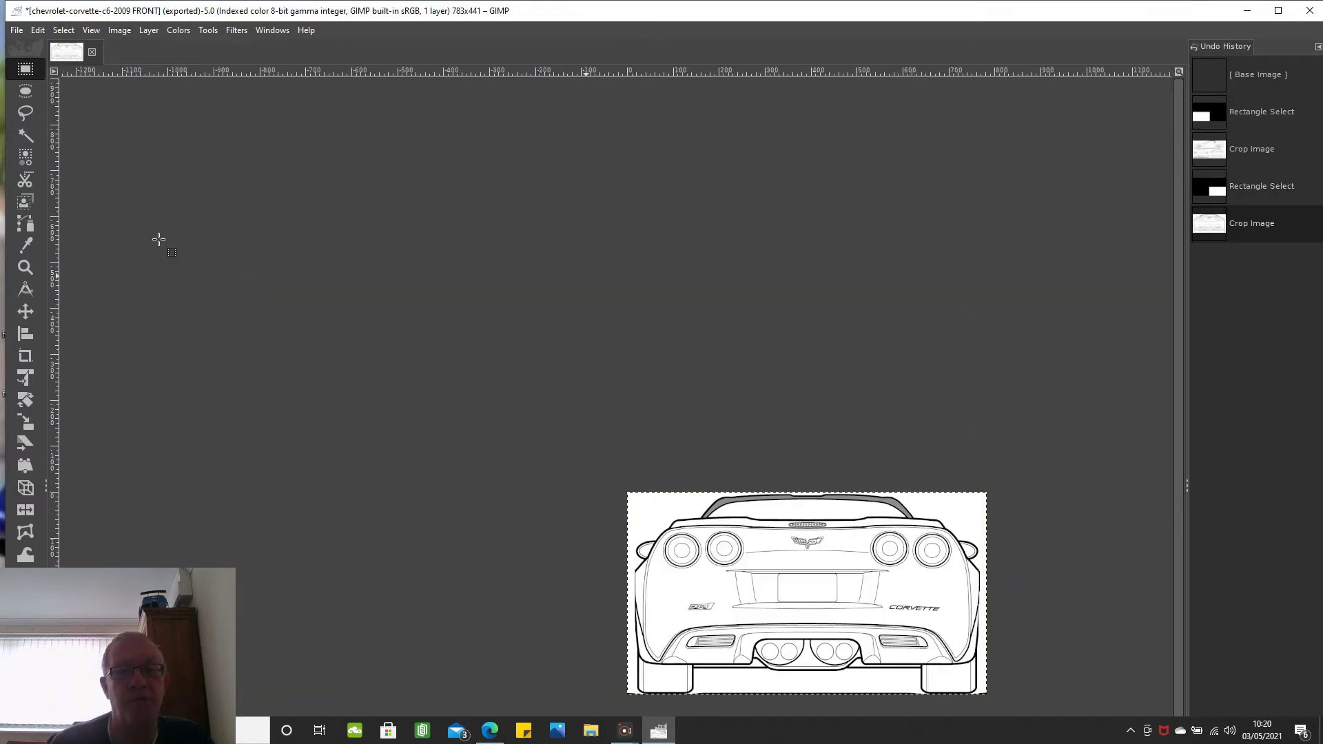
- Export the cropped rear view as "chevrolet-corvette-c6-2009 BACK.png" in the same project folder with the default PNG options
click(17, 33)
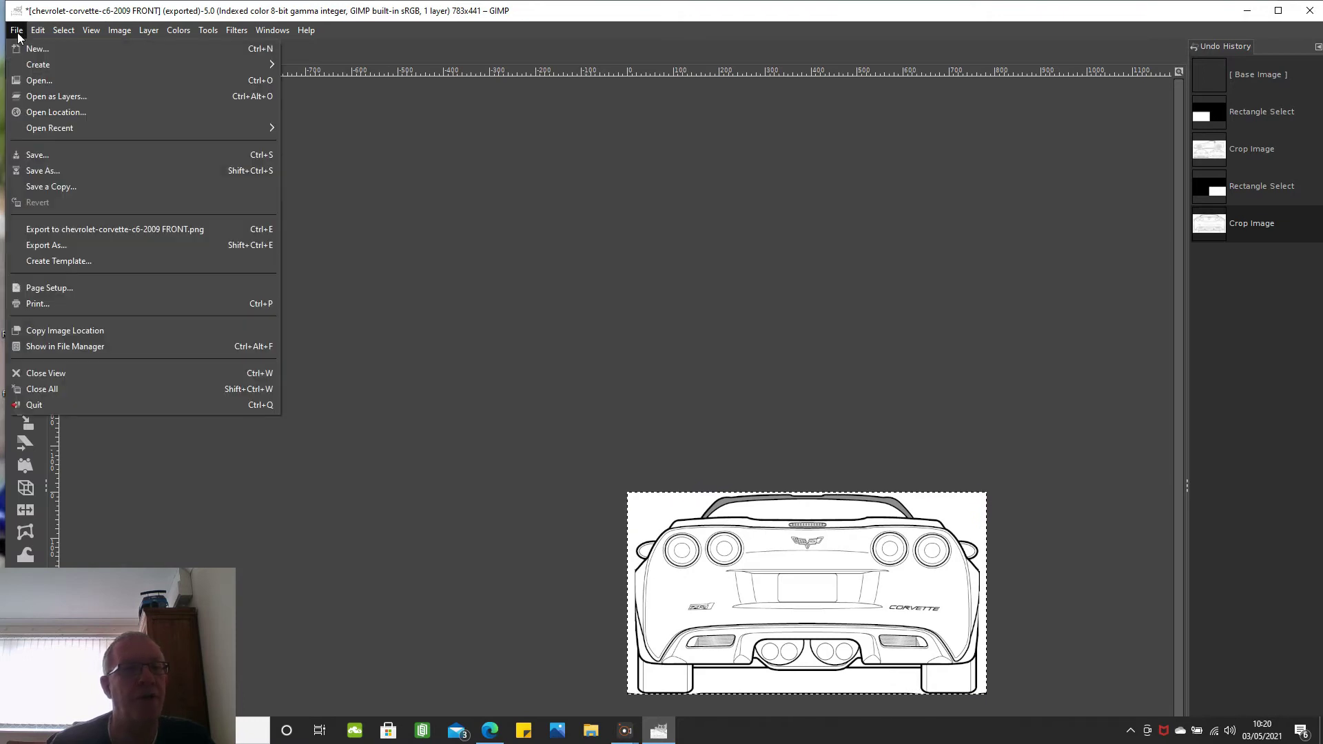
click(47, 245)
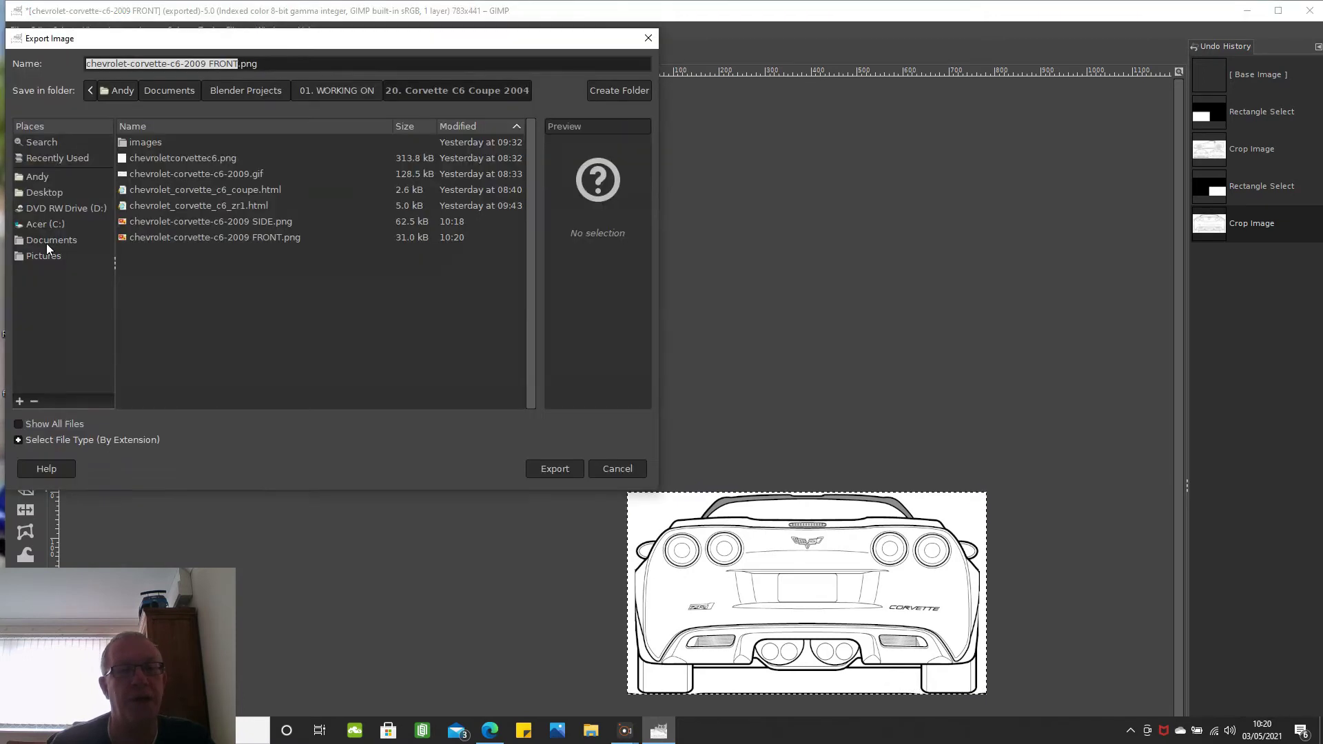
click(239, 64)
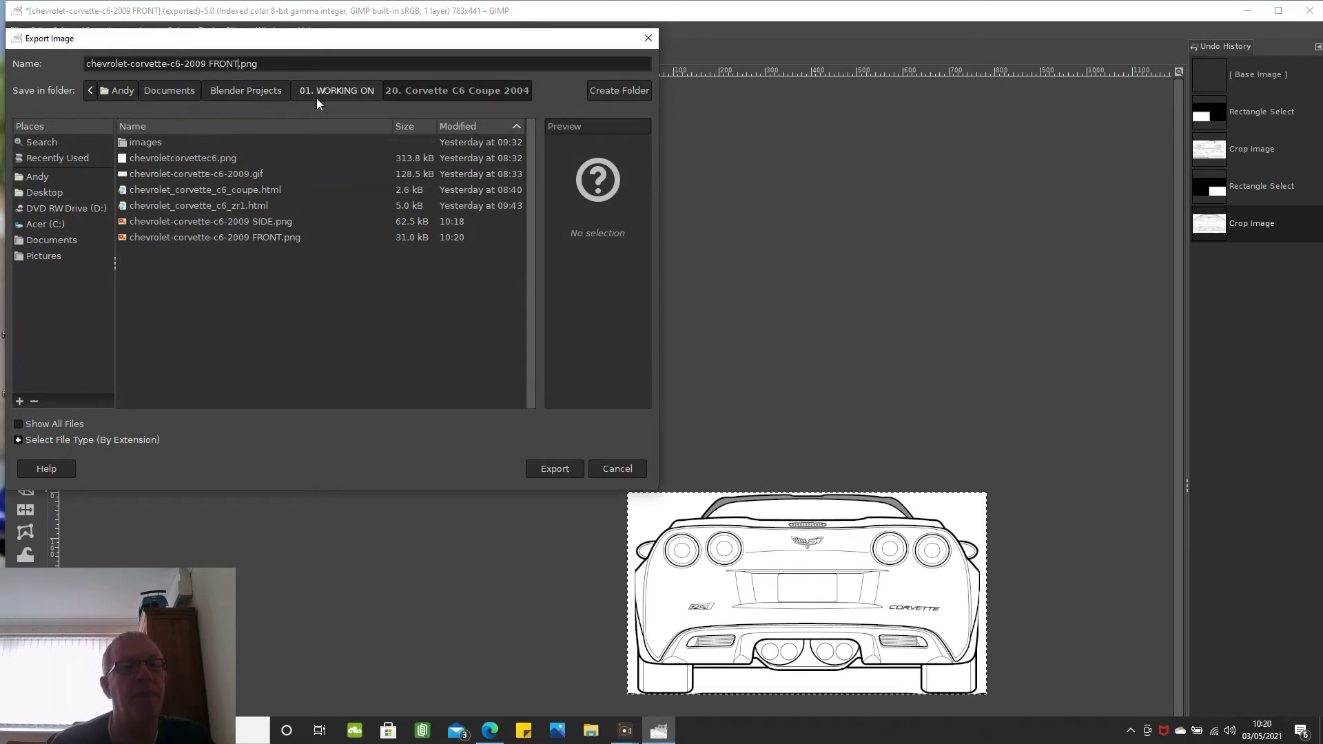
key(BackSpace)
key(BackSpace)
key(BackSpace)
key(BackSpace)
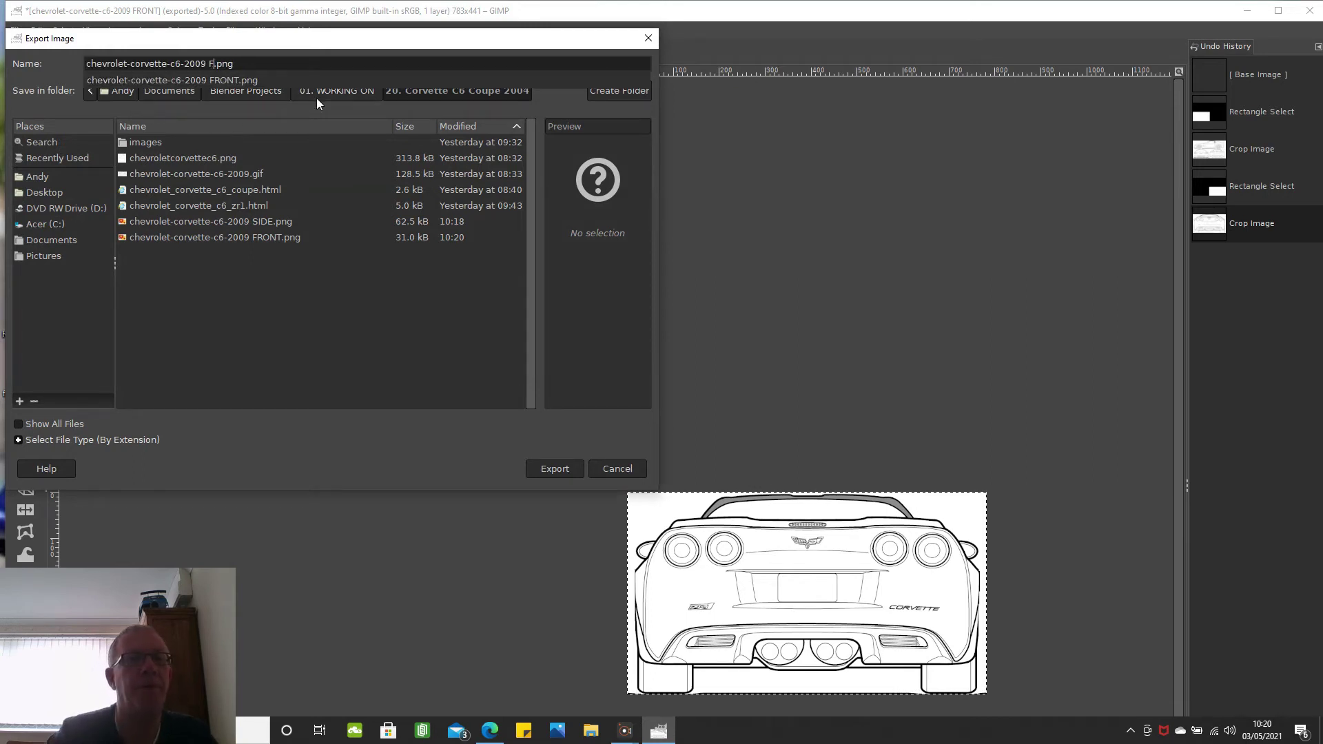
key(BackSpace)
text(BACK)
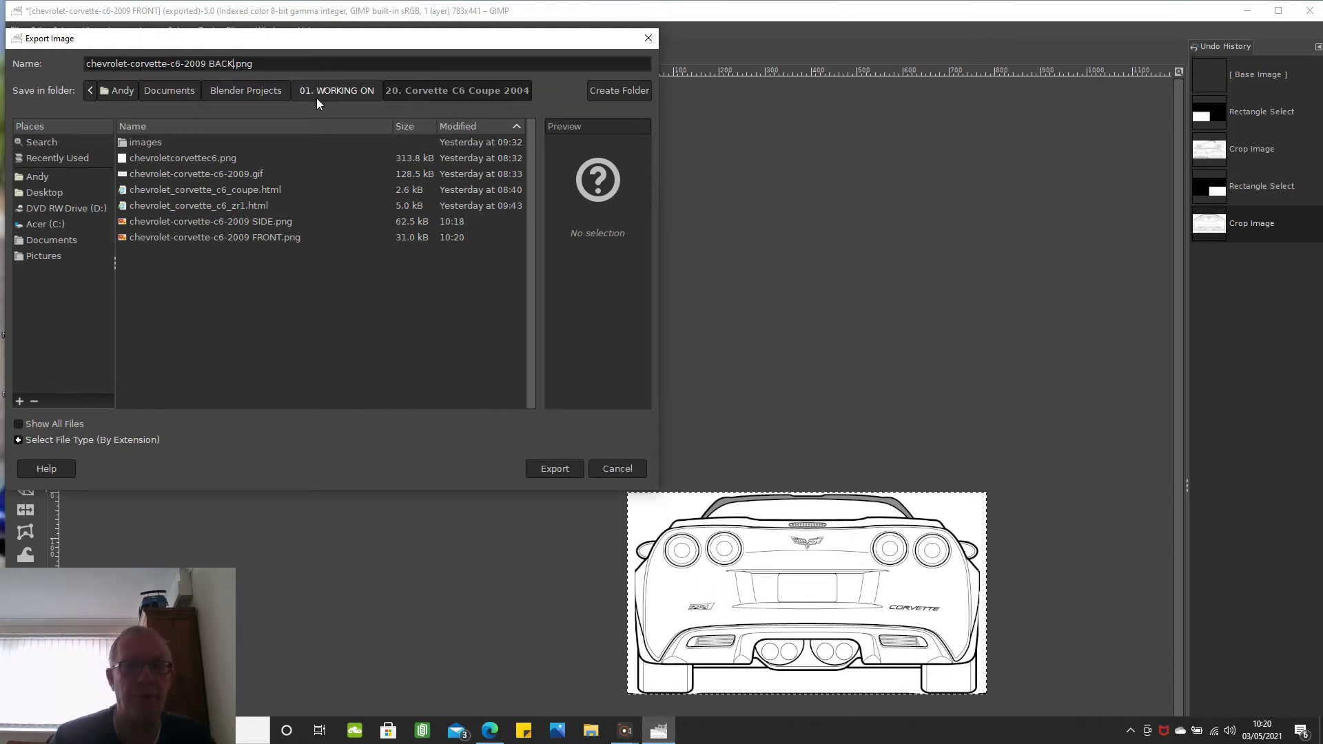
key(End)
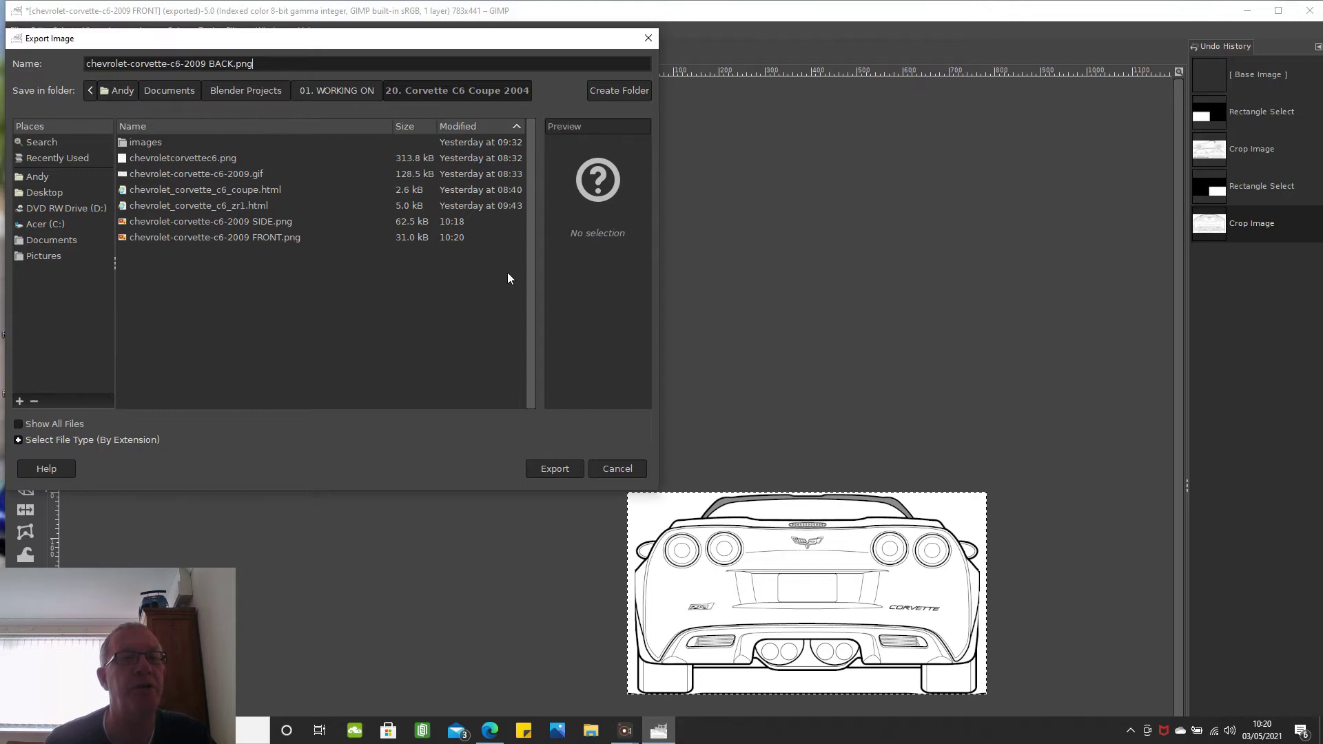
click(577, 468)
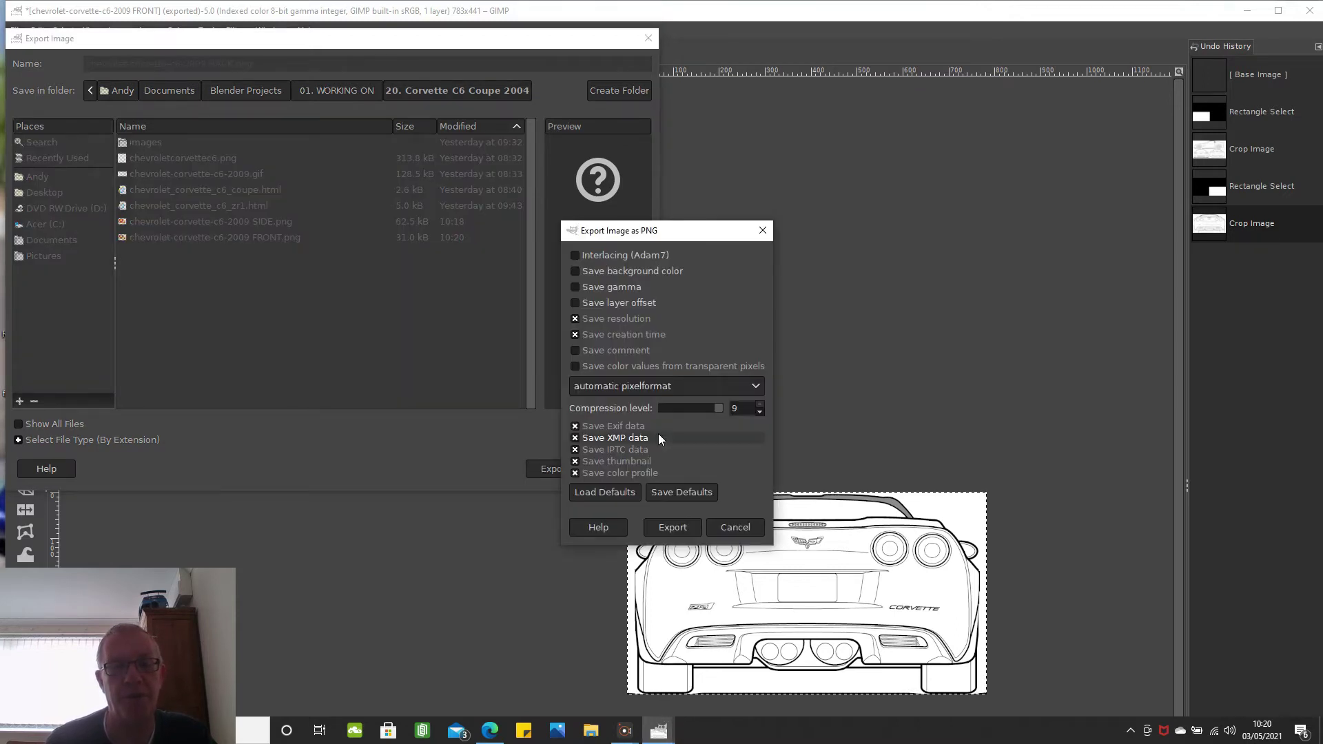
click(677, 525)
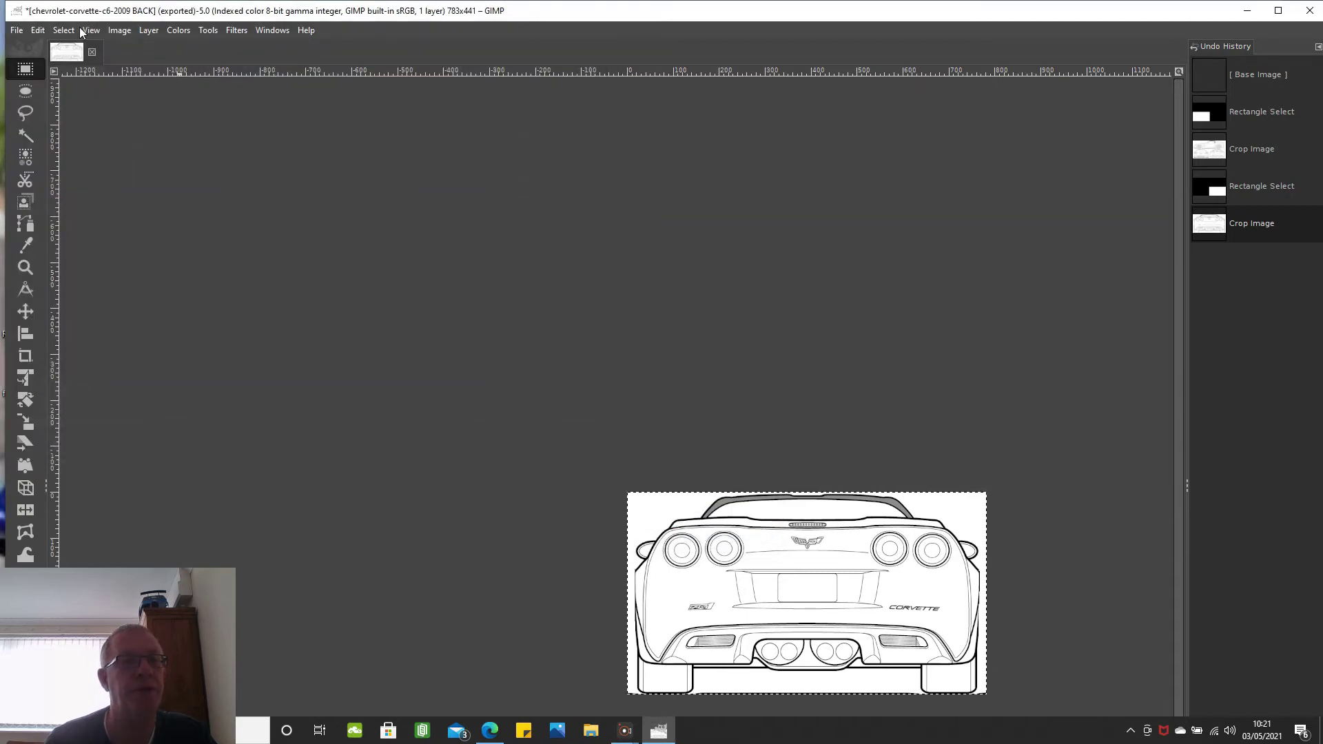
- Open the second blueprint chevroletcorvettec6.png from the project folder and convert it to the built-in sRGB color profile
click(17, 31)
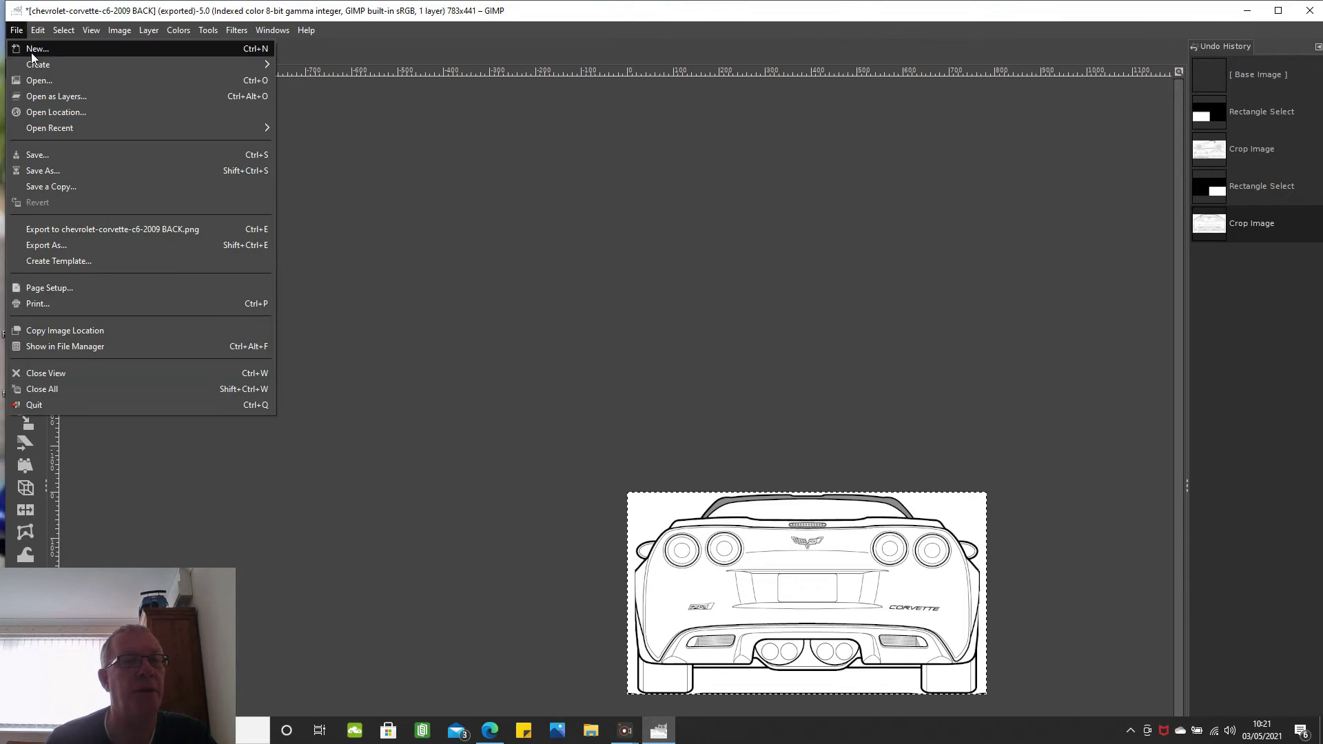
click(38, 80)
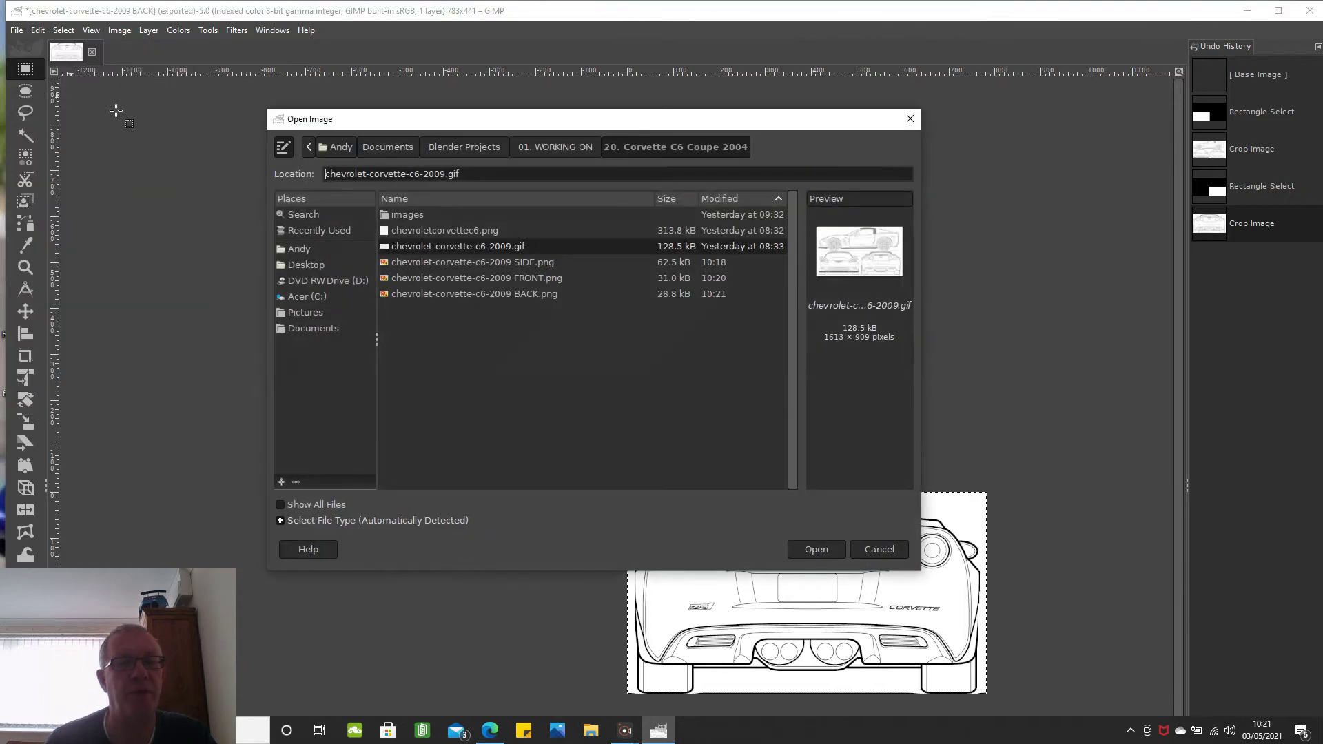
click(422, 230)
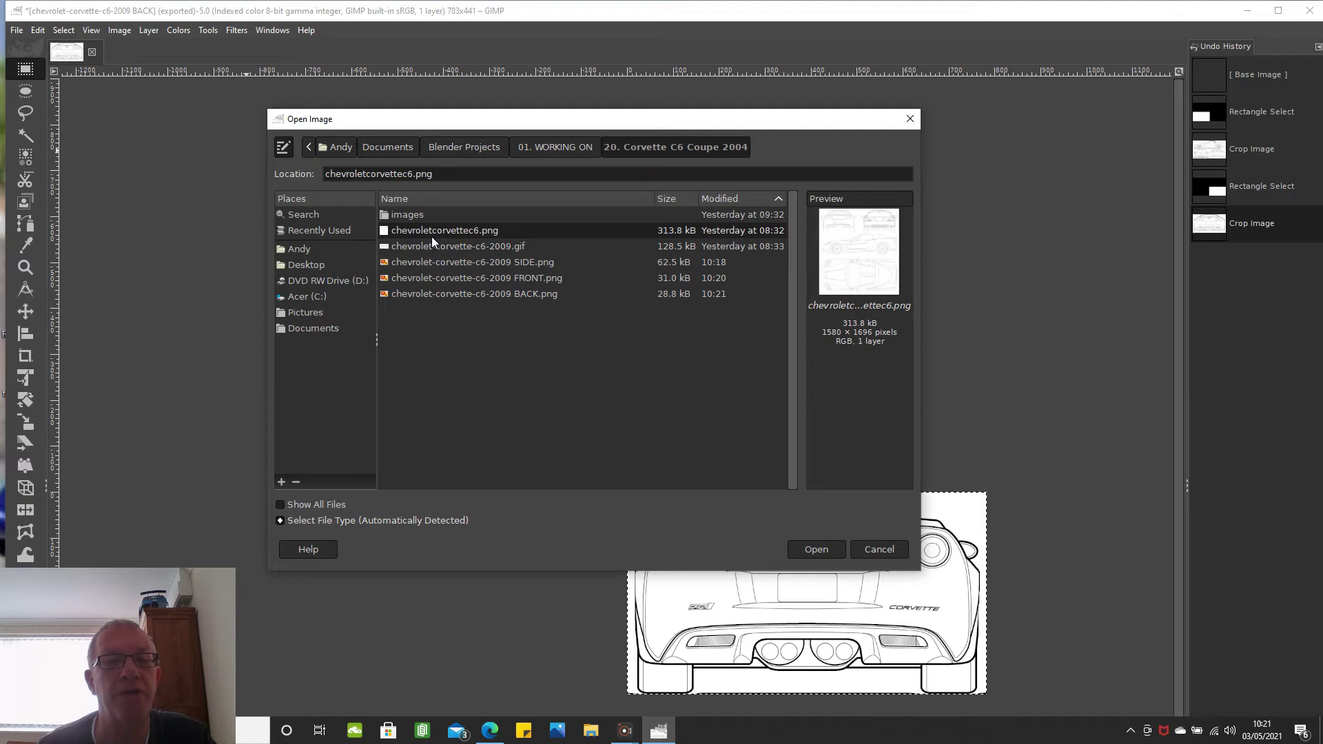
click(808, 552)
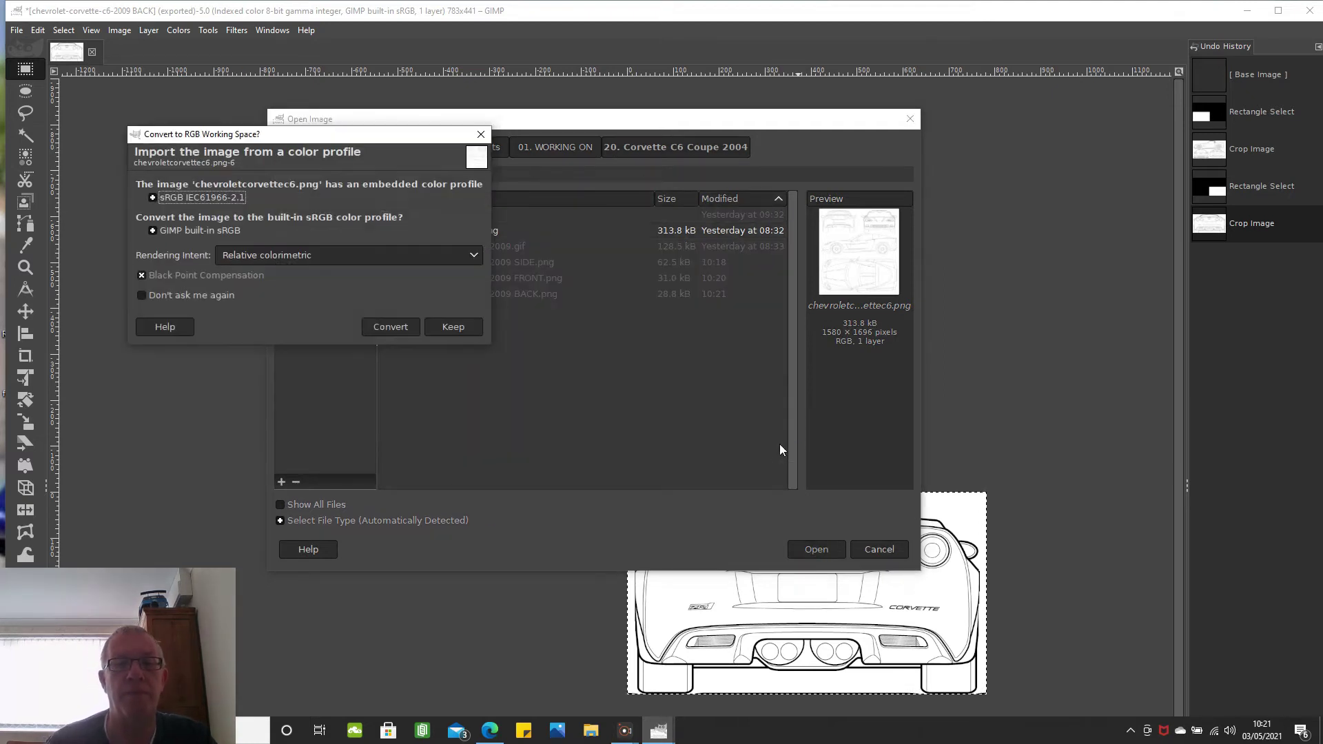
click(390, 327)
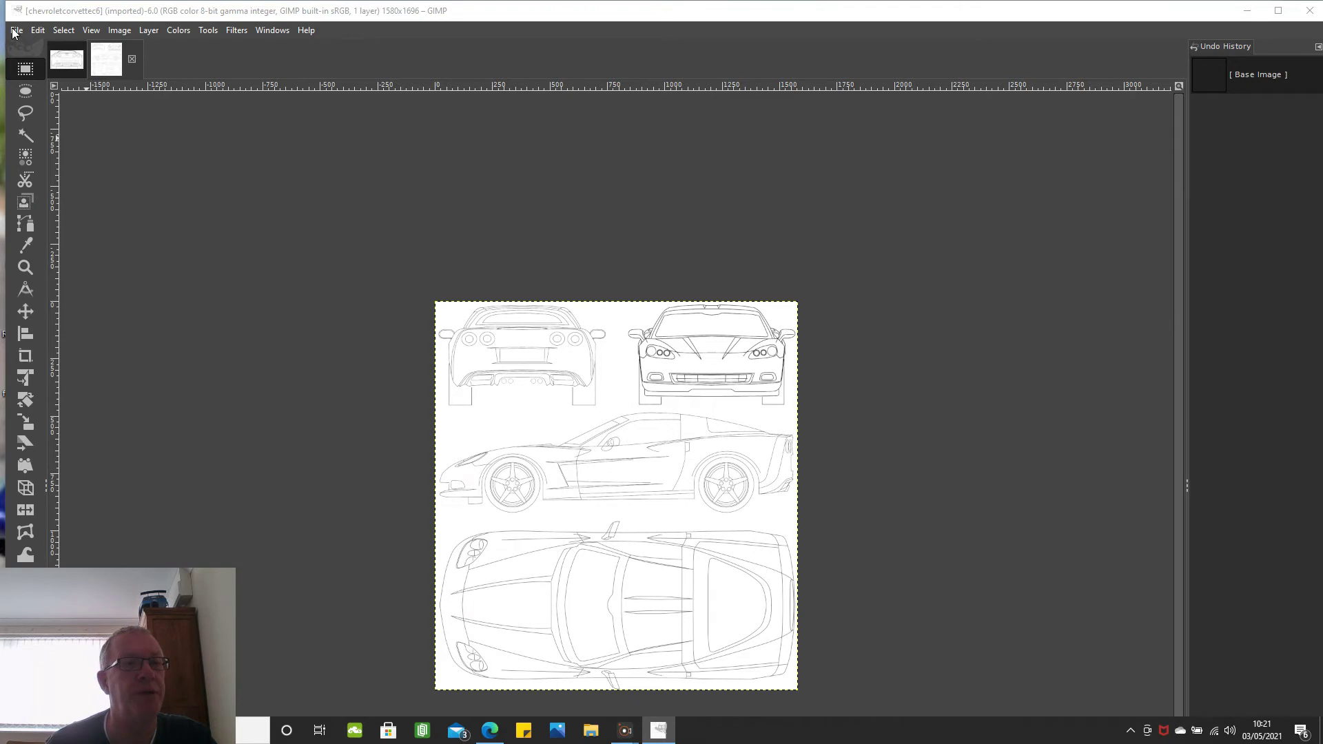
- Select the car's overhead view with a rectangle and crop the image to that selection, about 1563 × 723 px
click(31, 71)
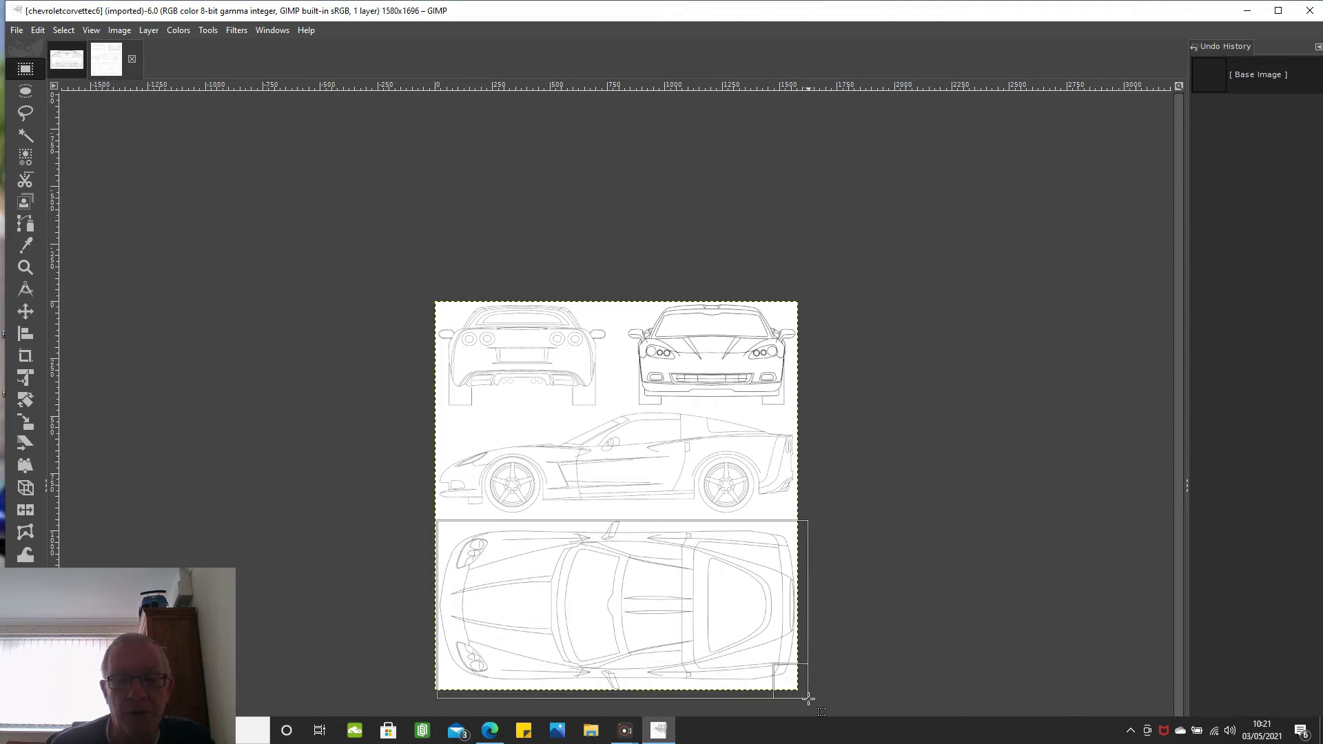
drag(797, 689, 792, 683)
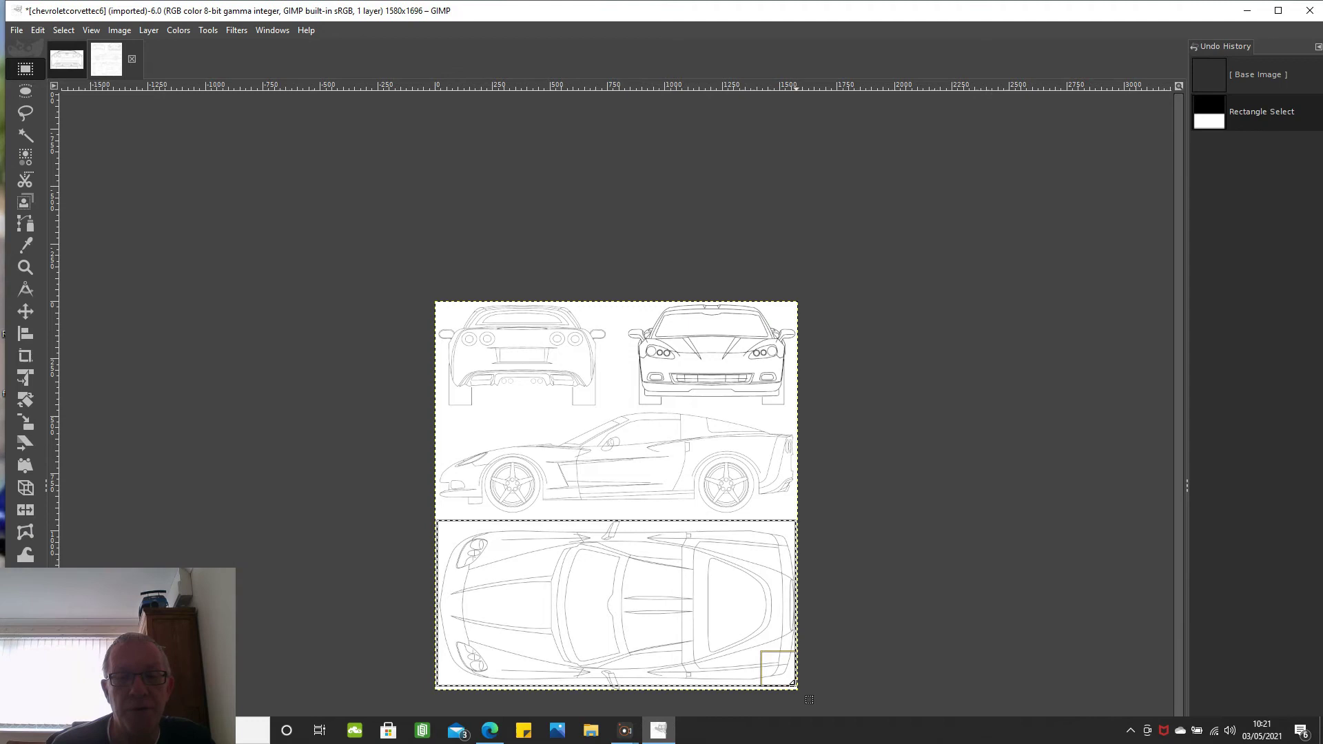
click(126, 31)
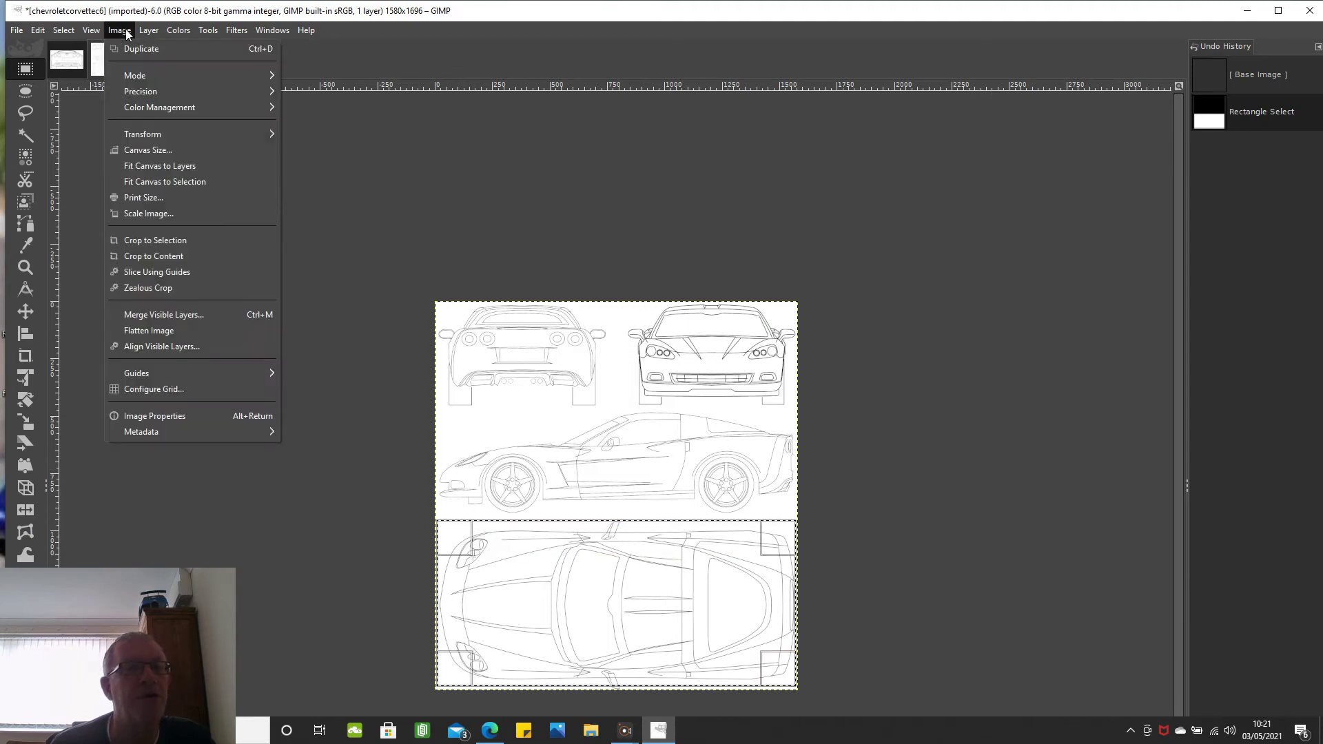
click(170, 240)
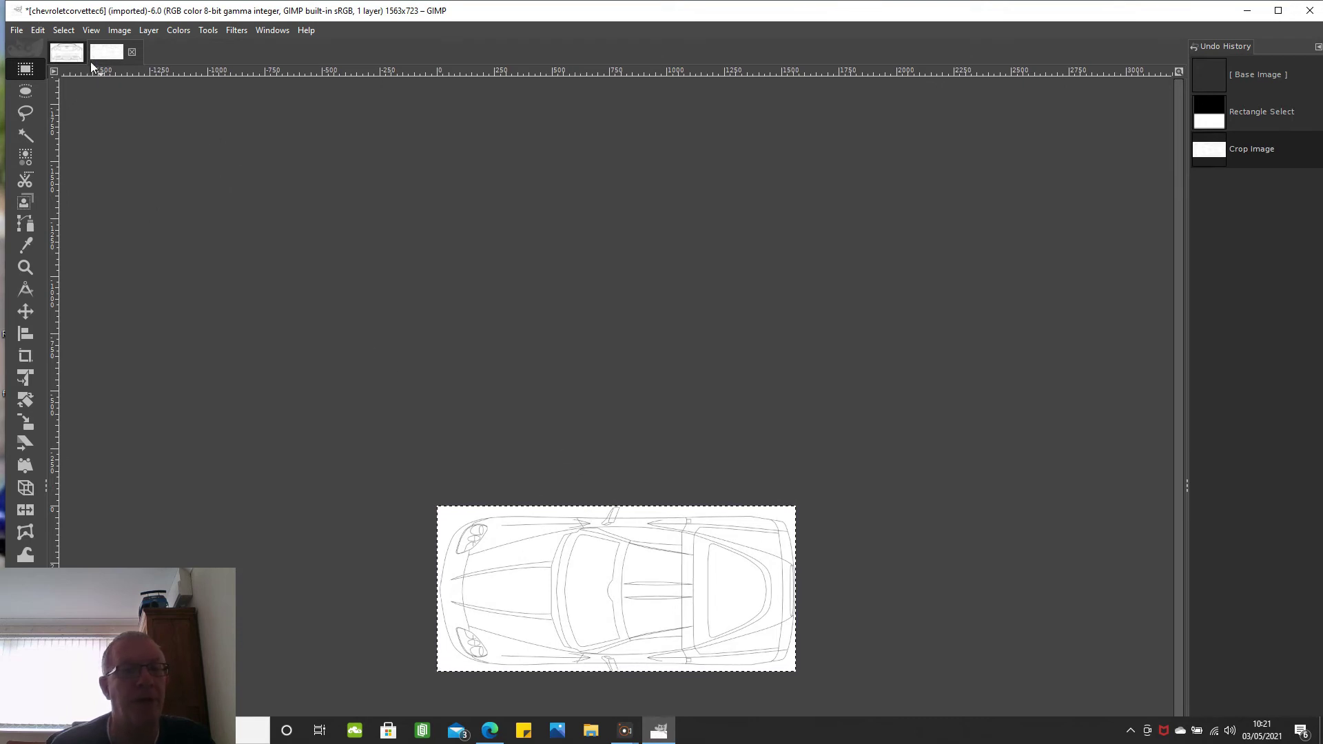
- Export the cropped overhead view as "chevroletcorvettec6 TOP.png" in the 20. Corvette C6 Coupe 2004 folder with the default PNG options
click(16, 31)
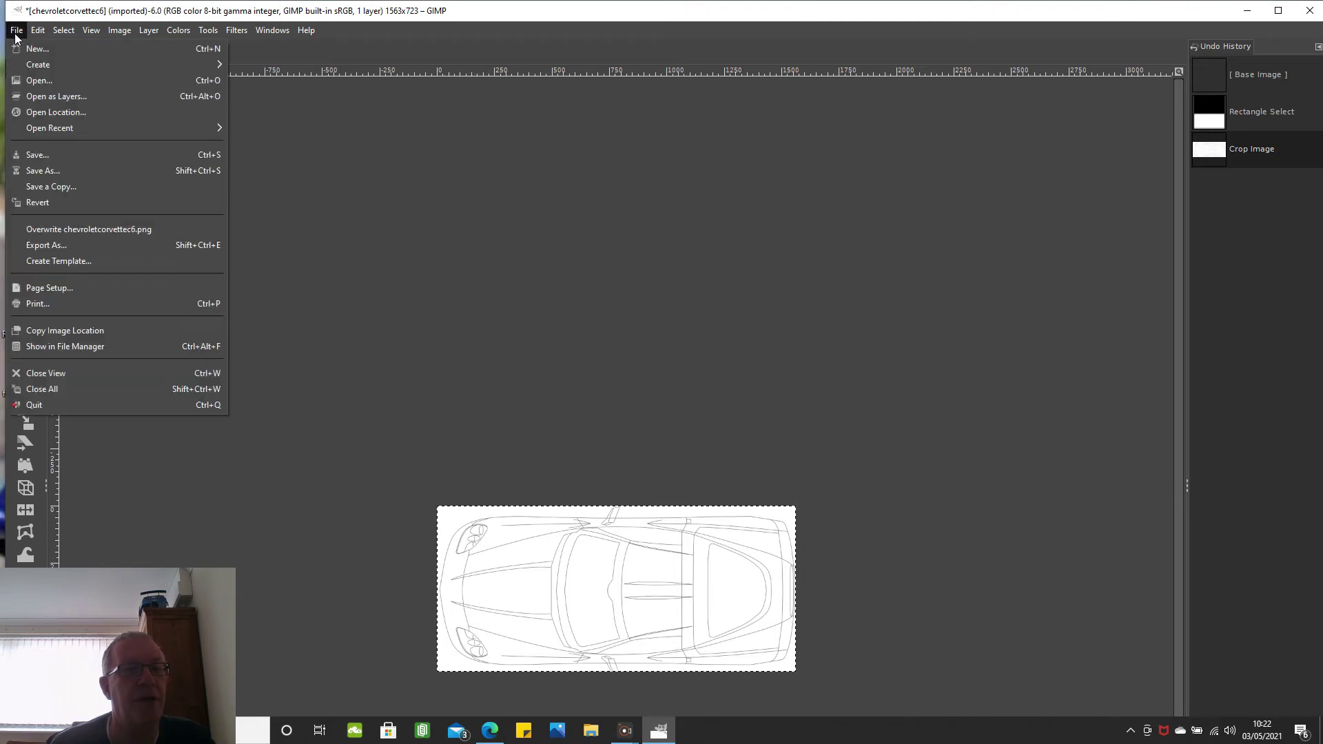
click(69, 244)
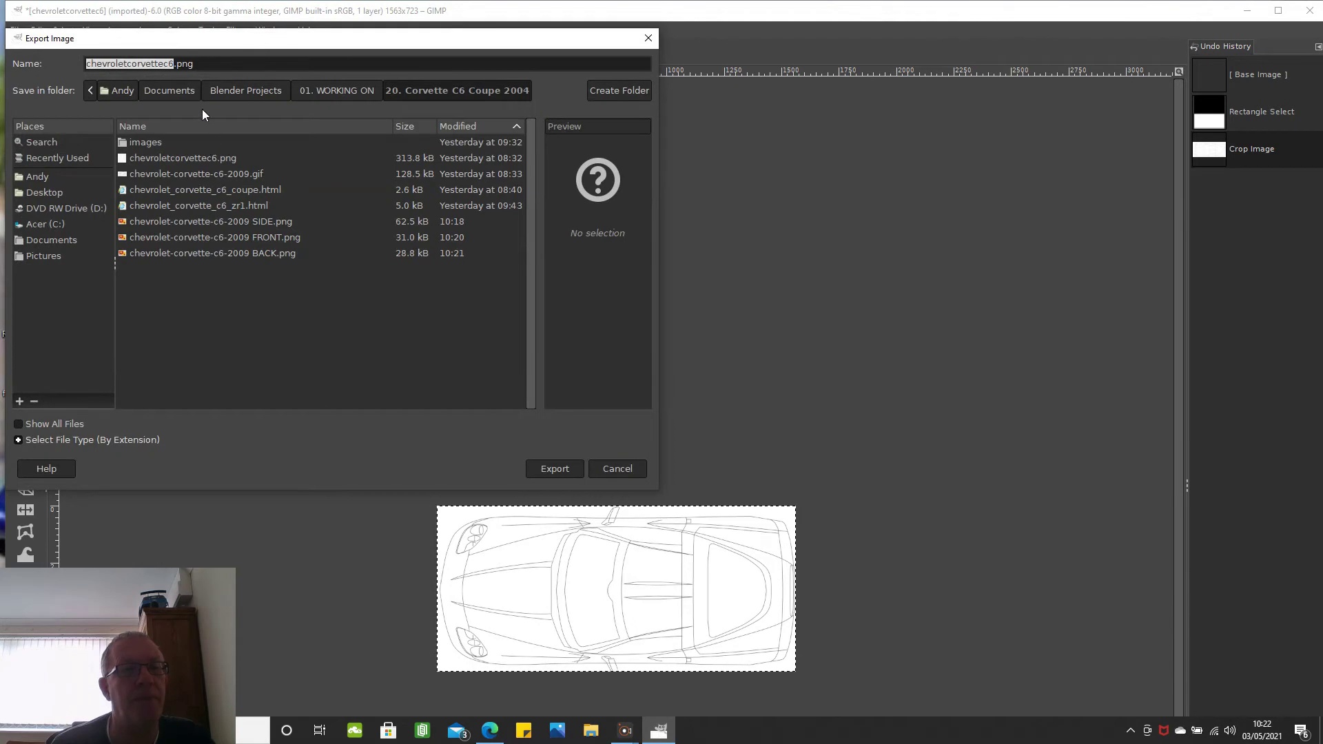
click(175, 64)
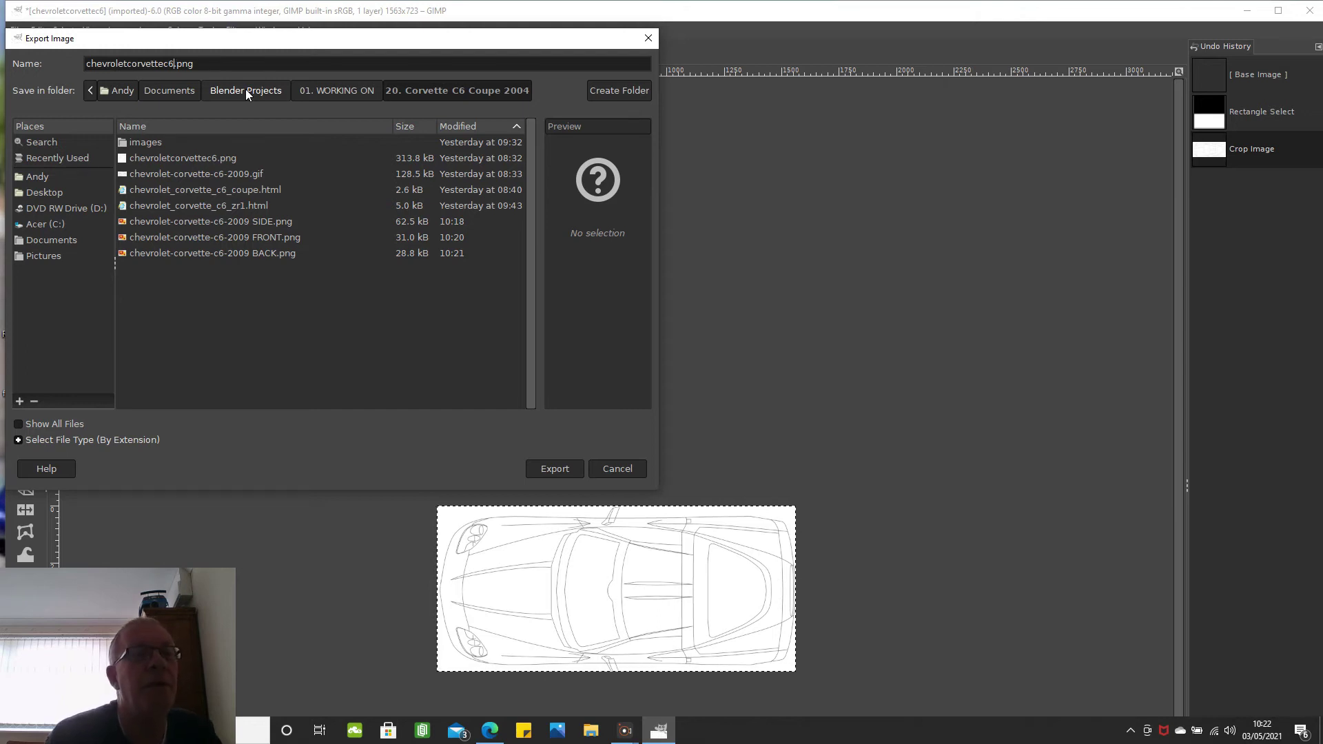
text(TOP)
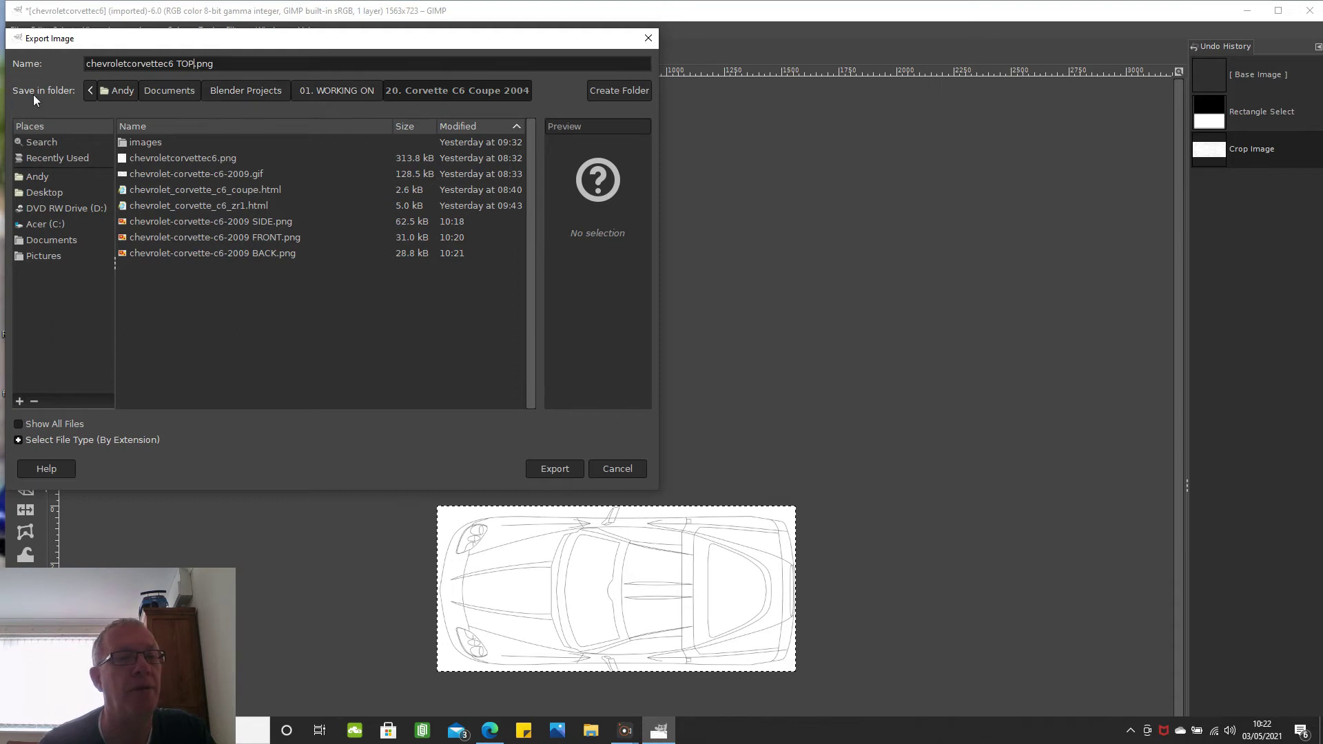
click(550, 472)
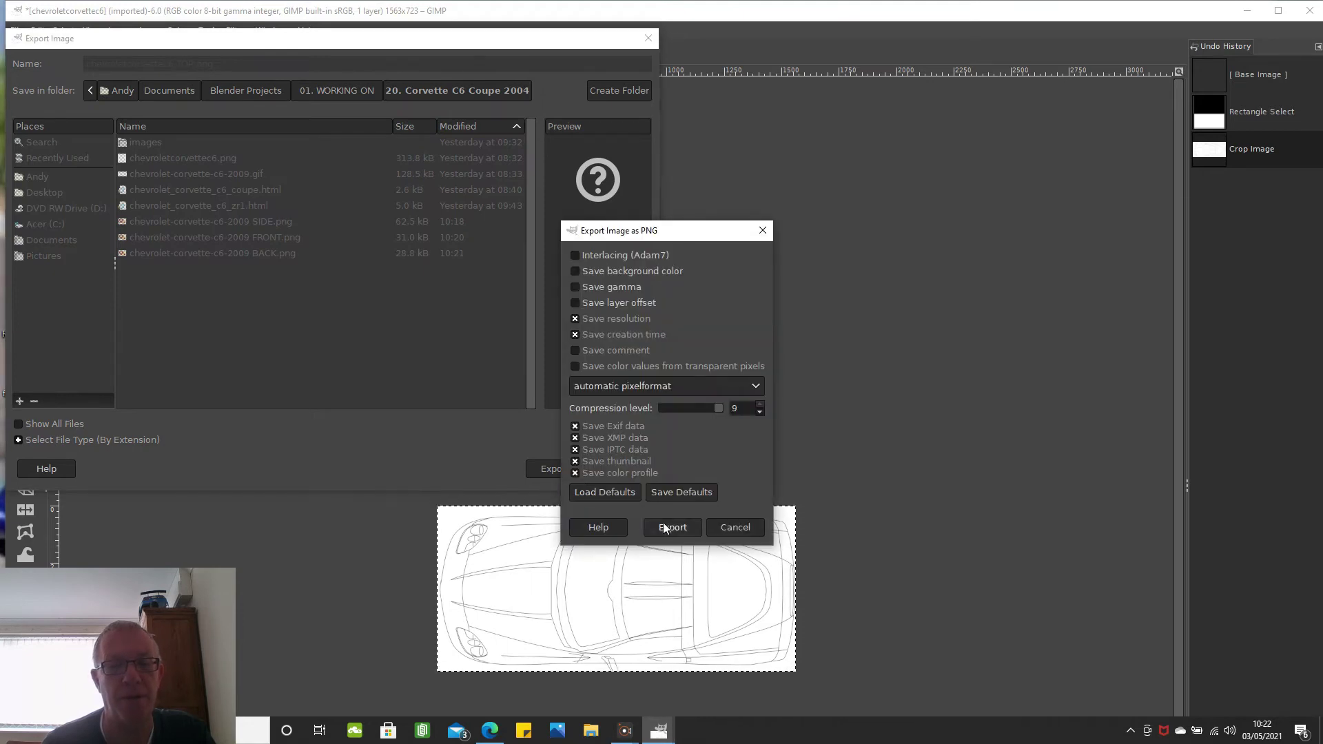
click(665, 525)
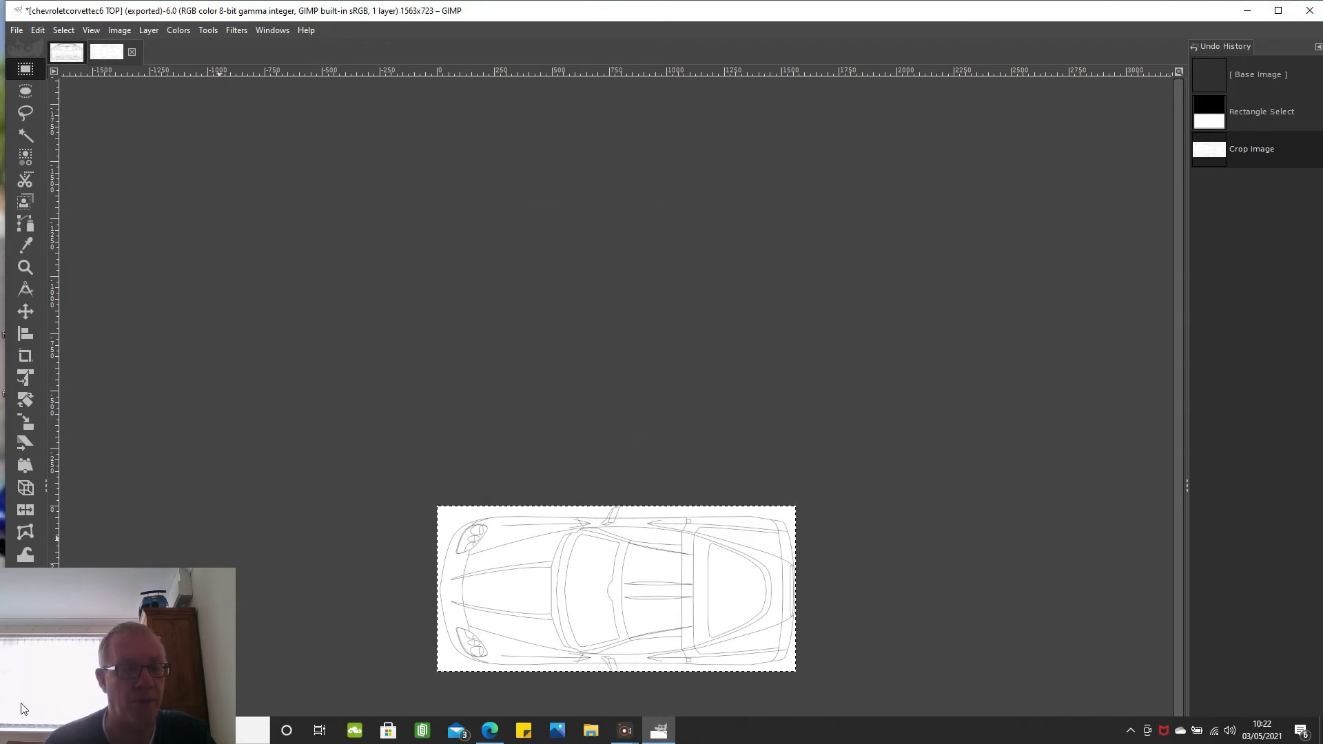
drag(129, 590, 131, 521)
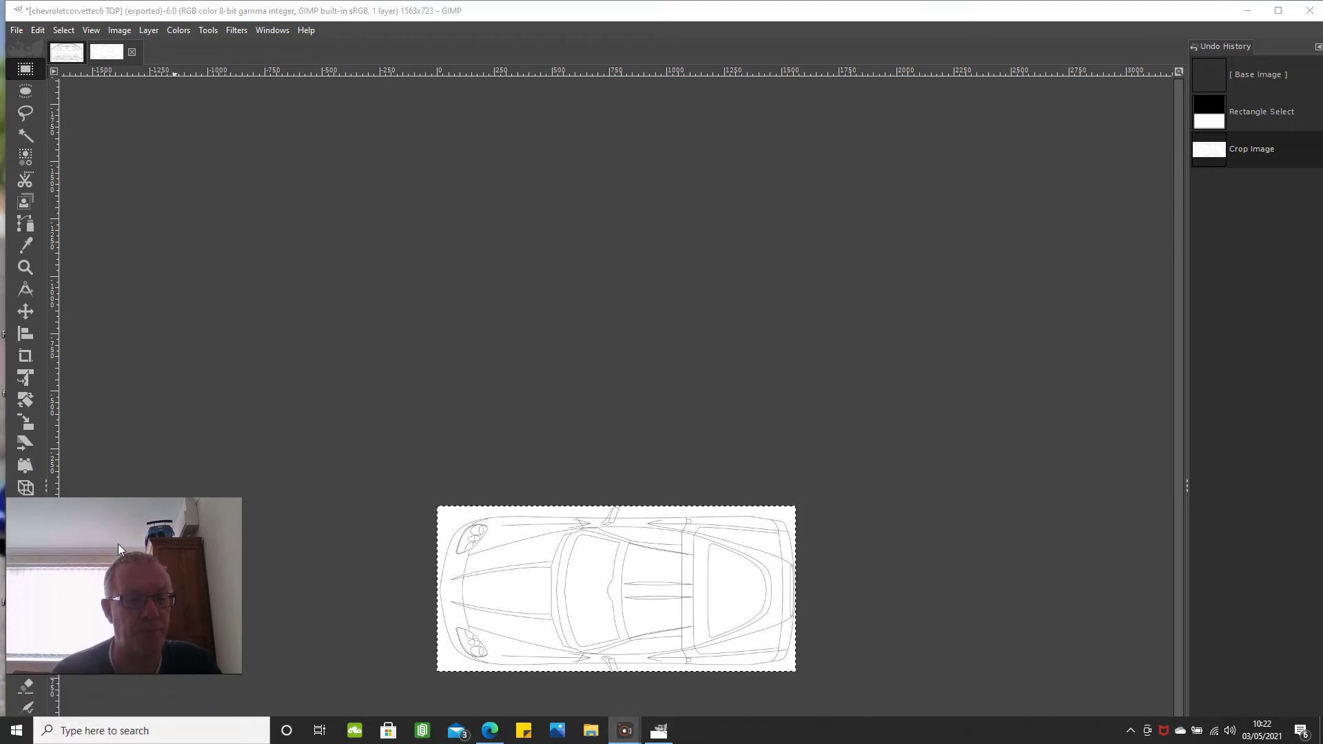
click(9, 738)
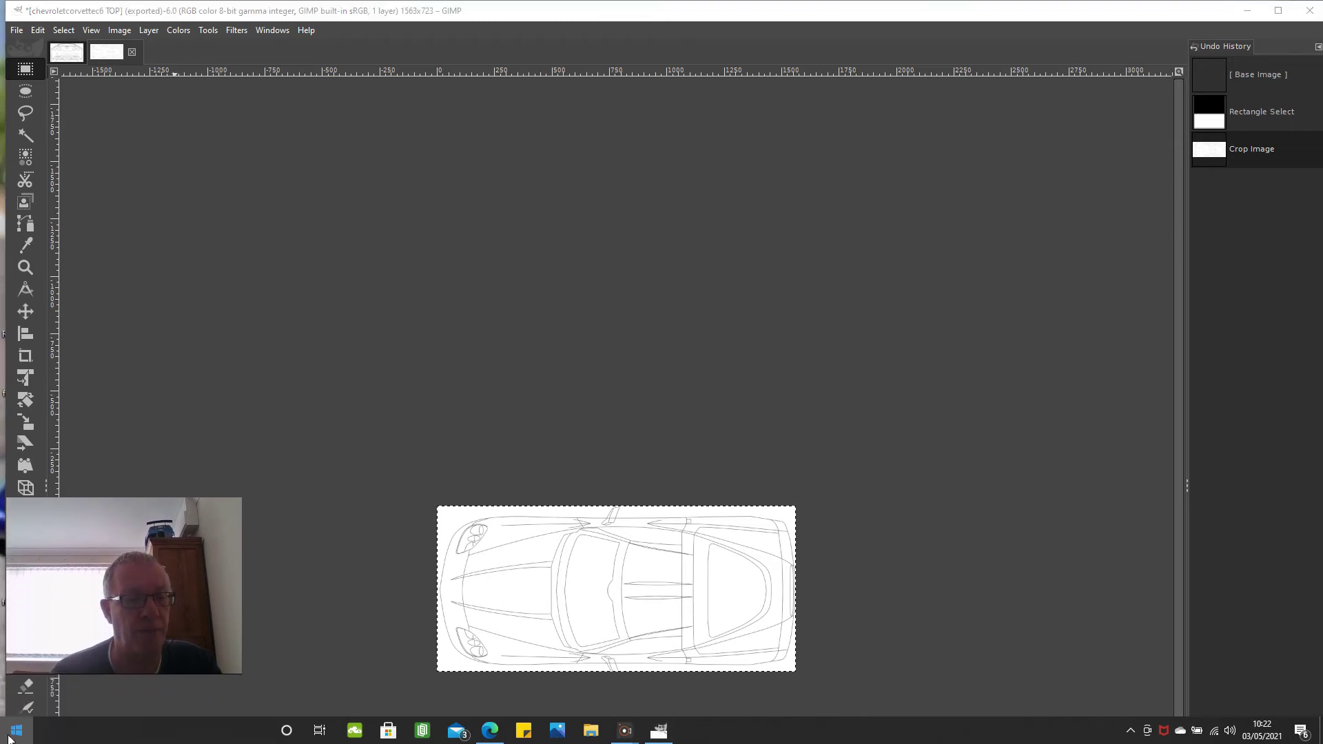
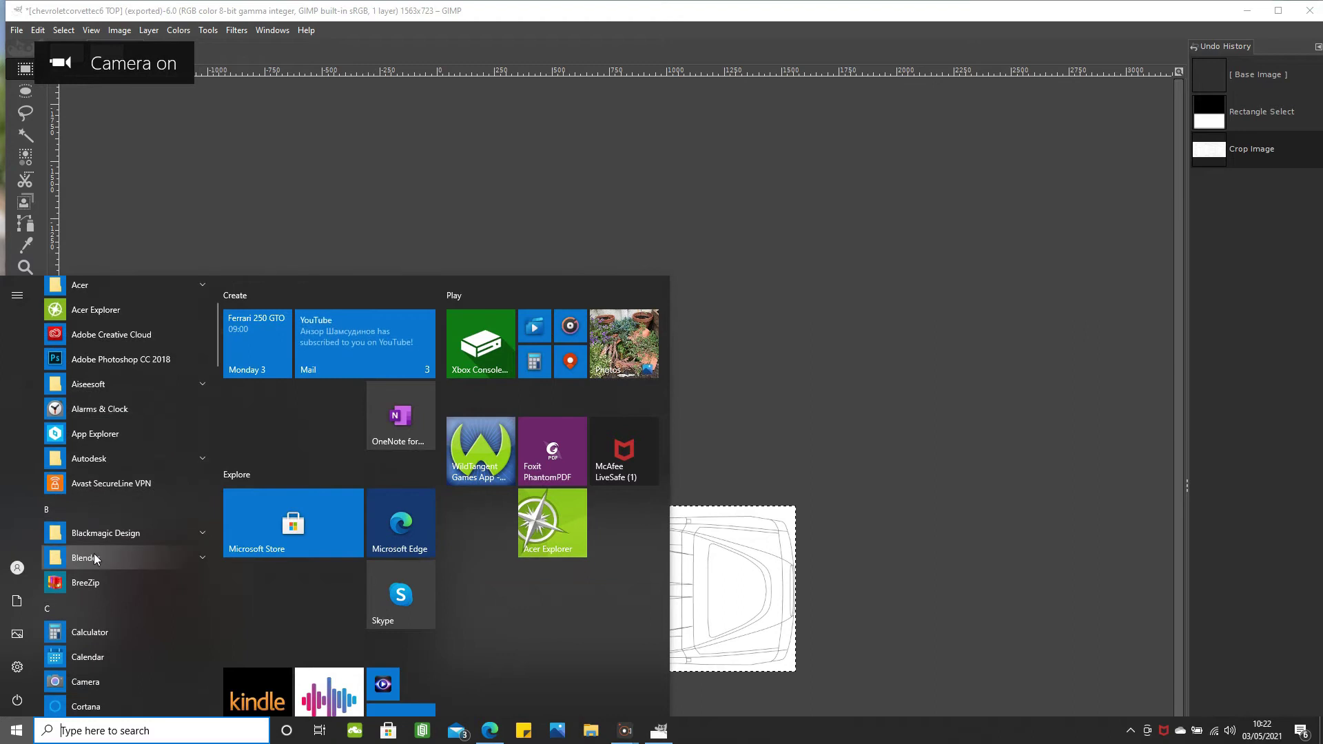
click(94, 555)
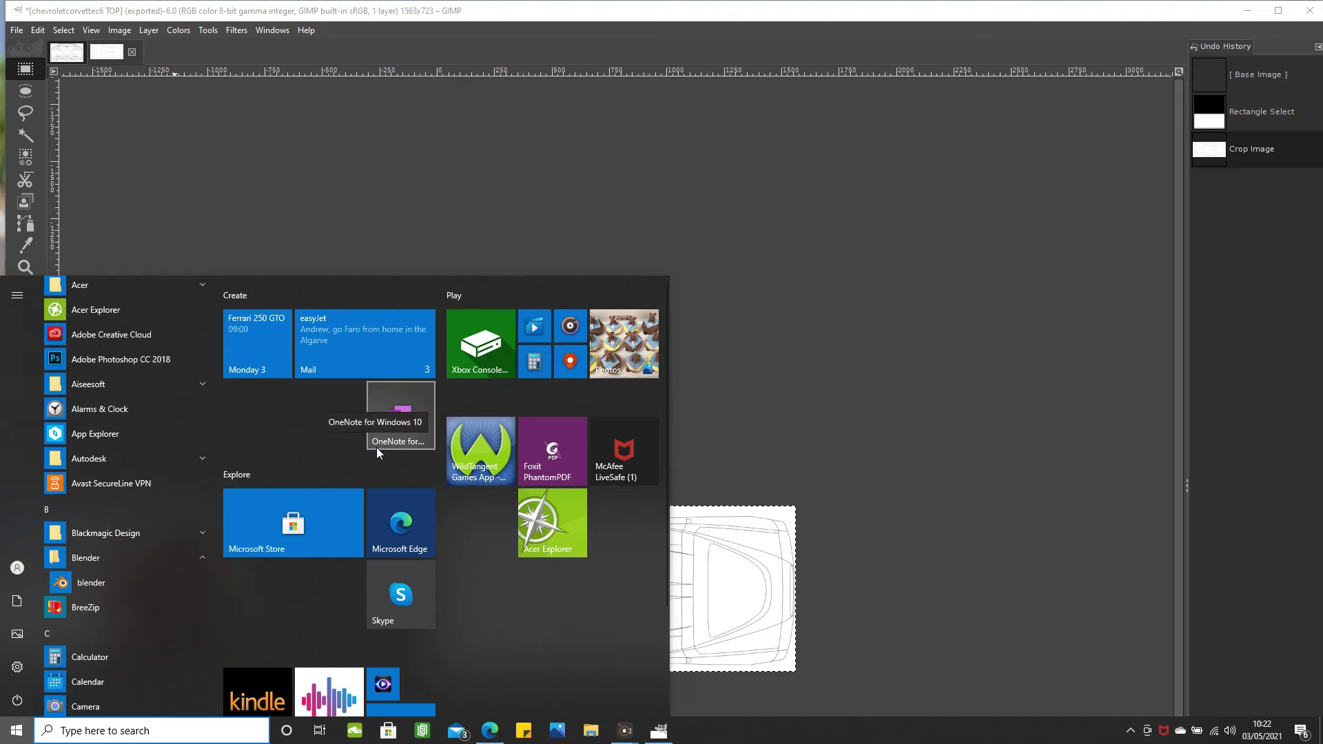
click(1246, 14)
click(1246, 14)
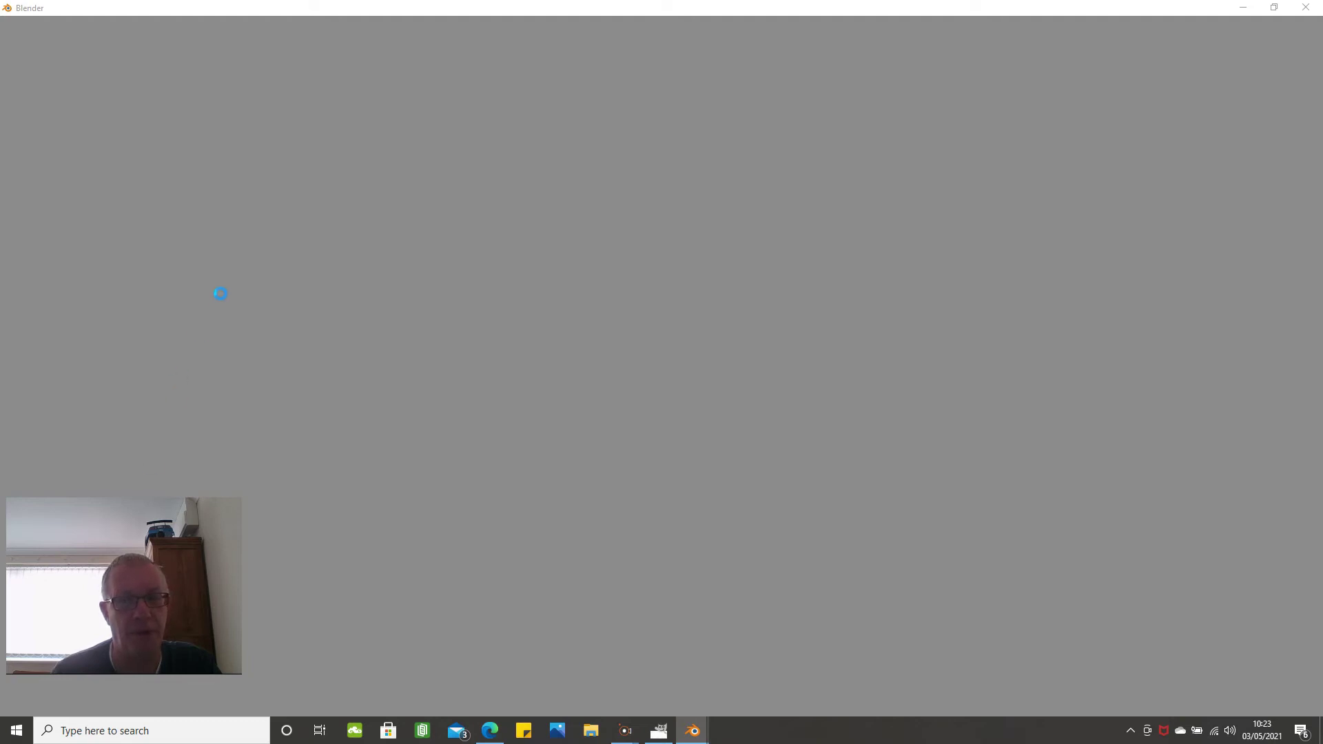
mouse_move(704, 739)
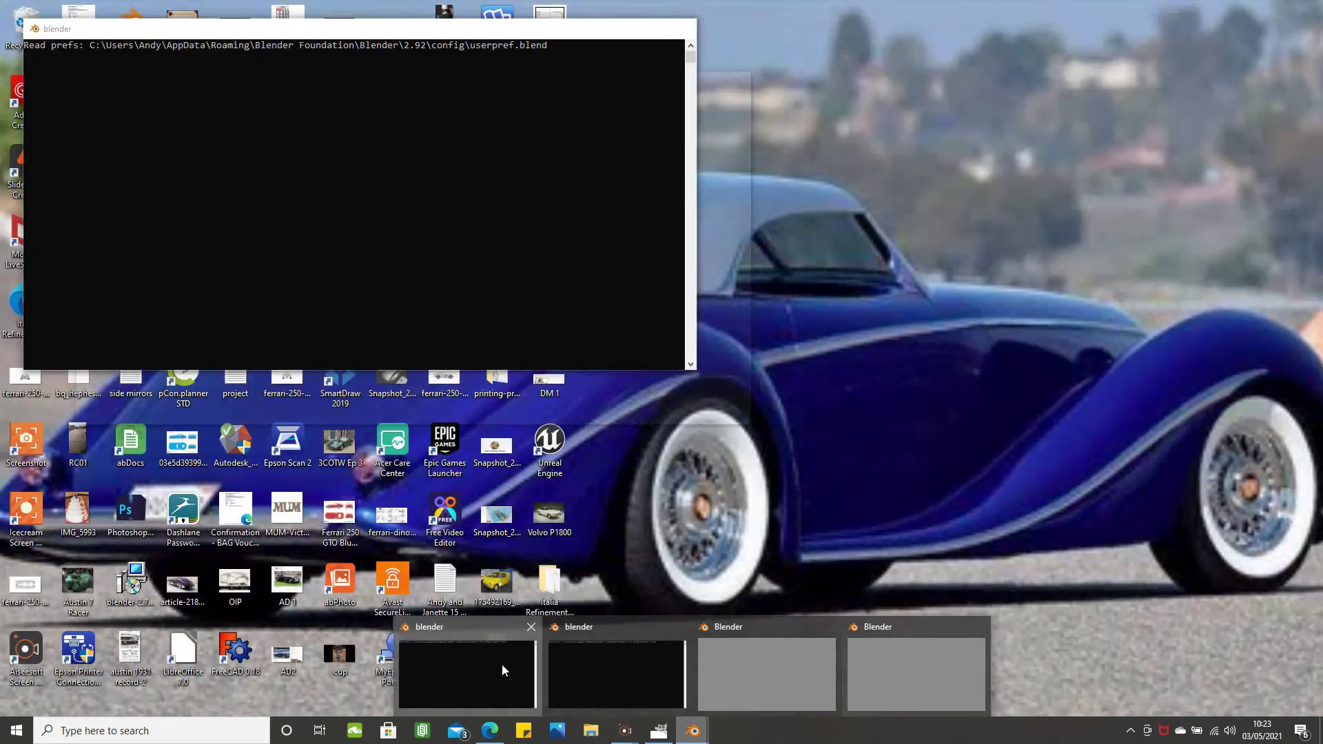
click(502, 668)
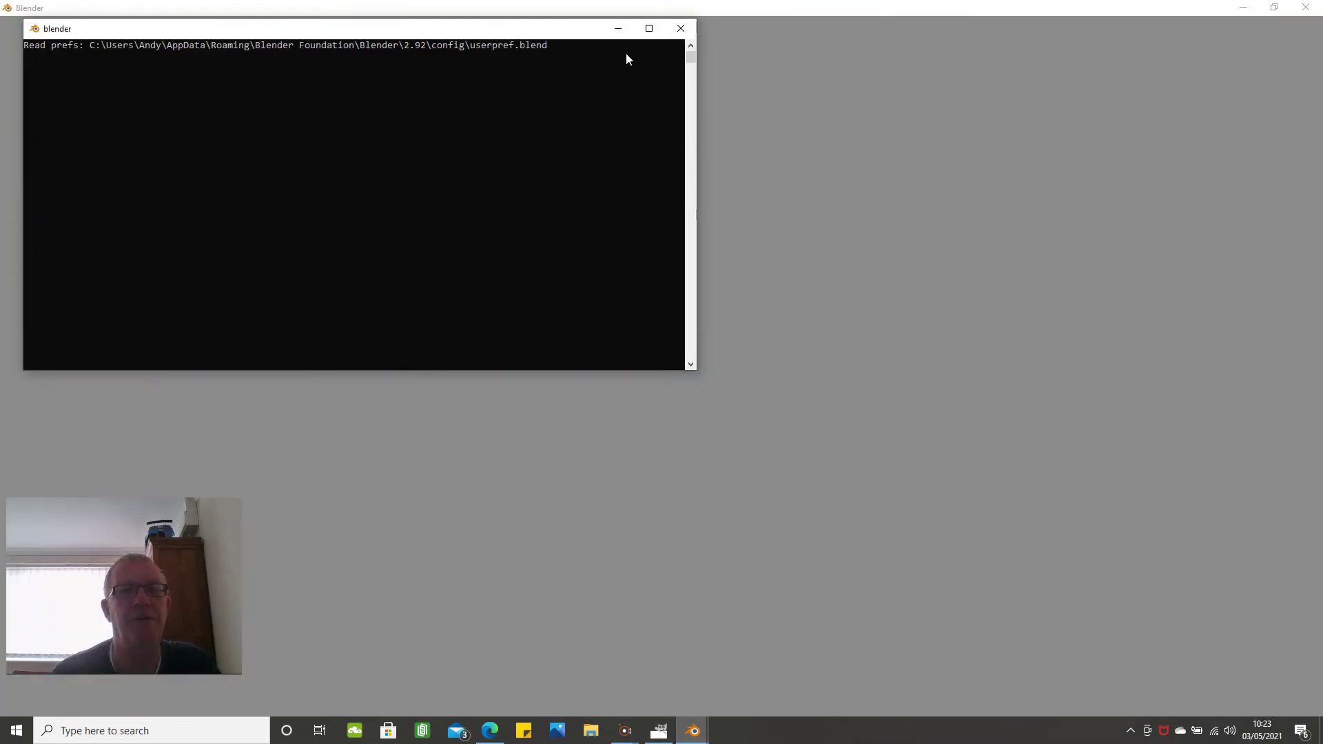
click(680, 29)
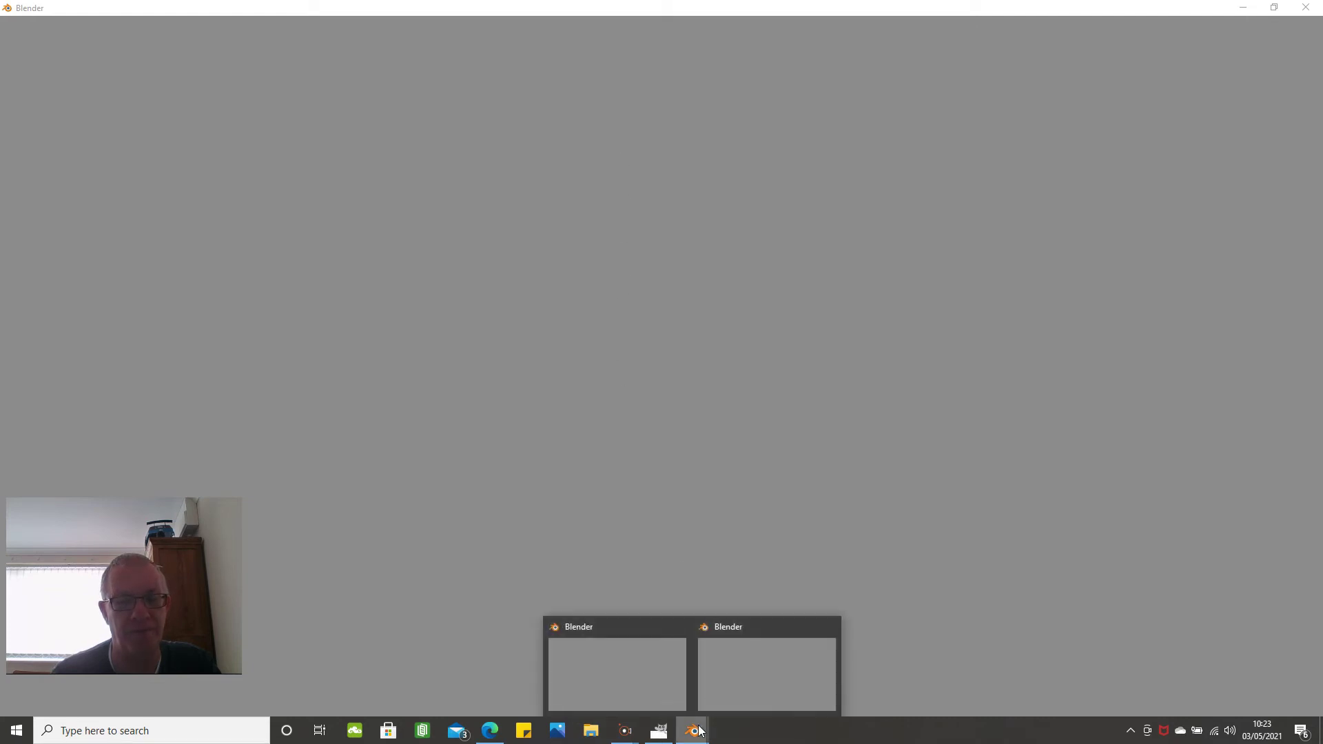
mouse_move(811, 628)
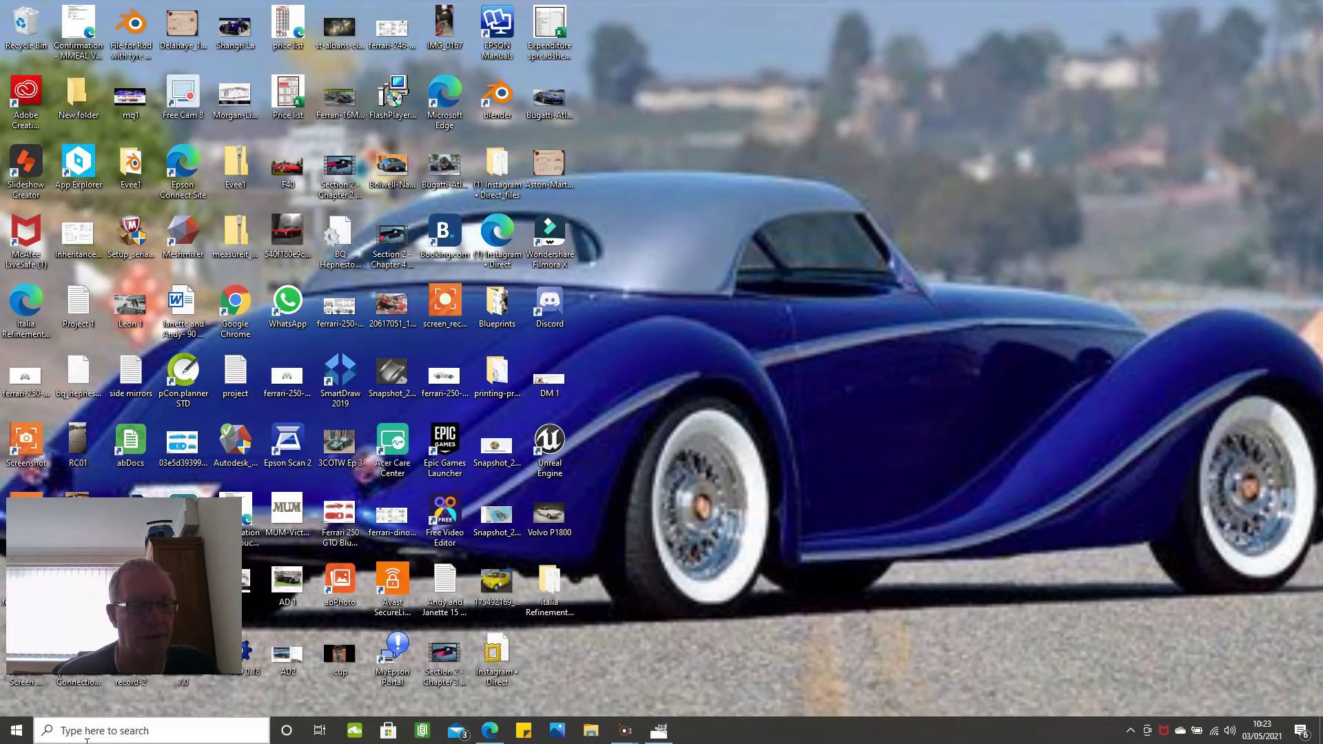
- Launch Blender and dismiss its splash screen to start from the default scene
key(super)
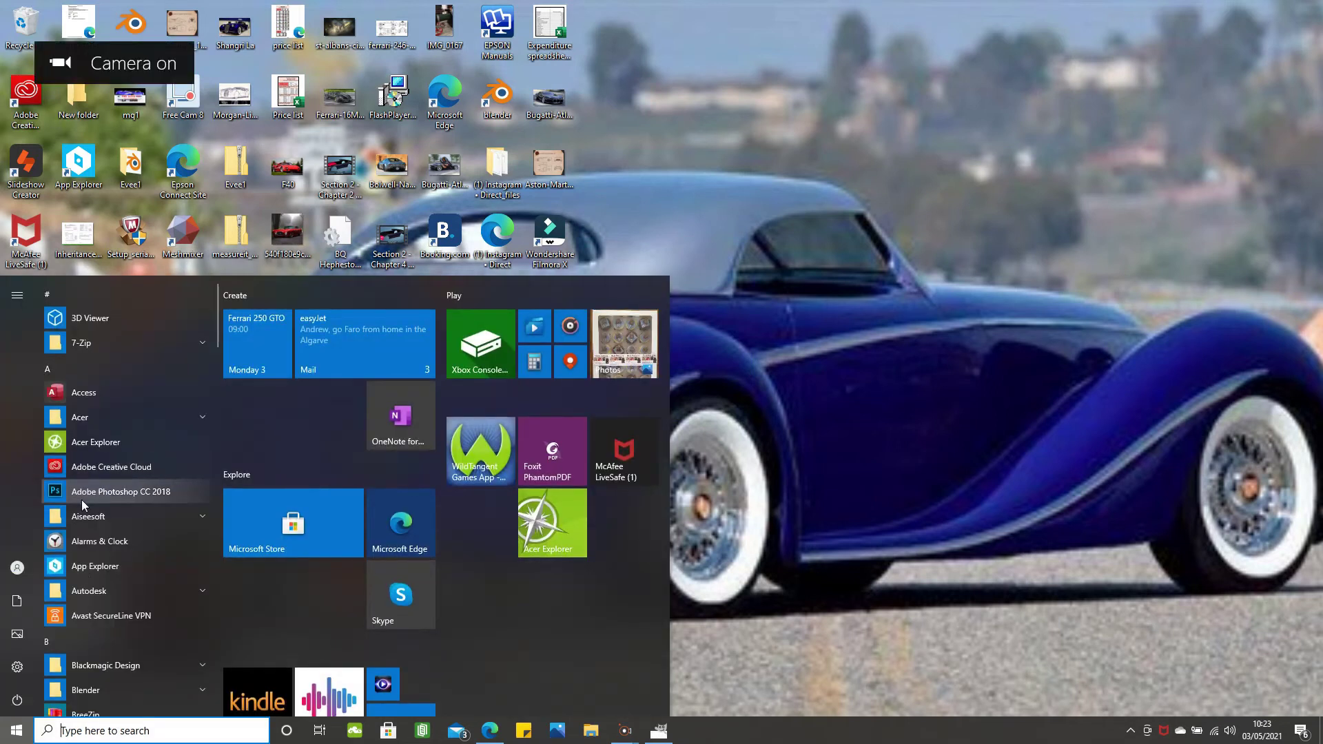
click(97, 691)
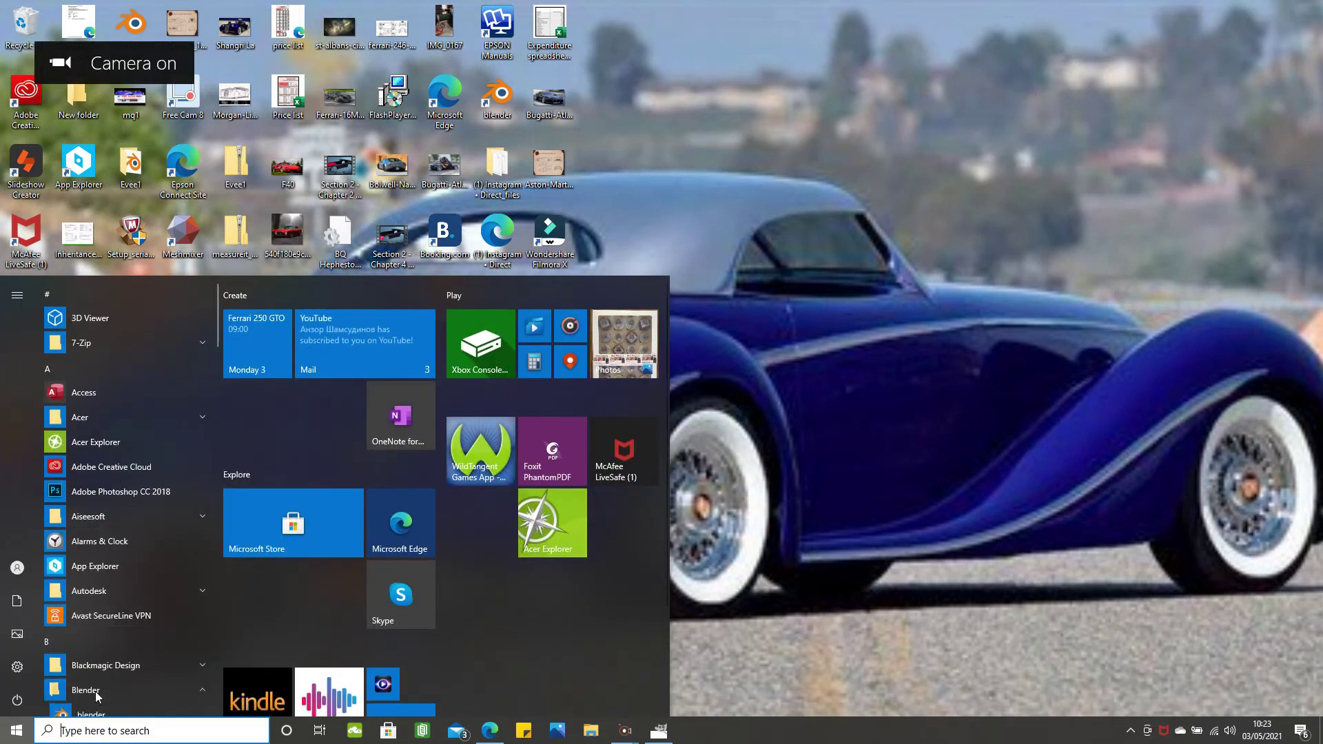
click(100, 711)
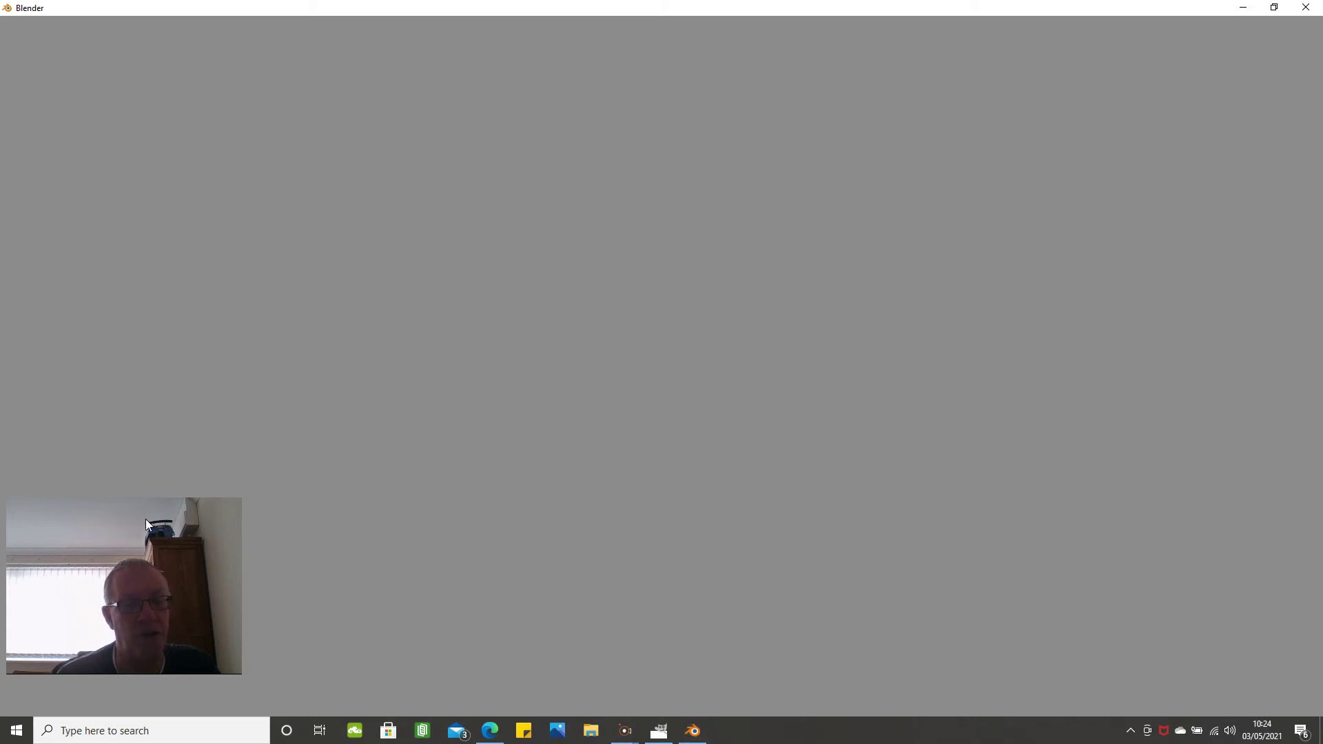
drag(146, 519, 135, 557)
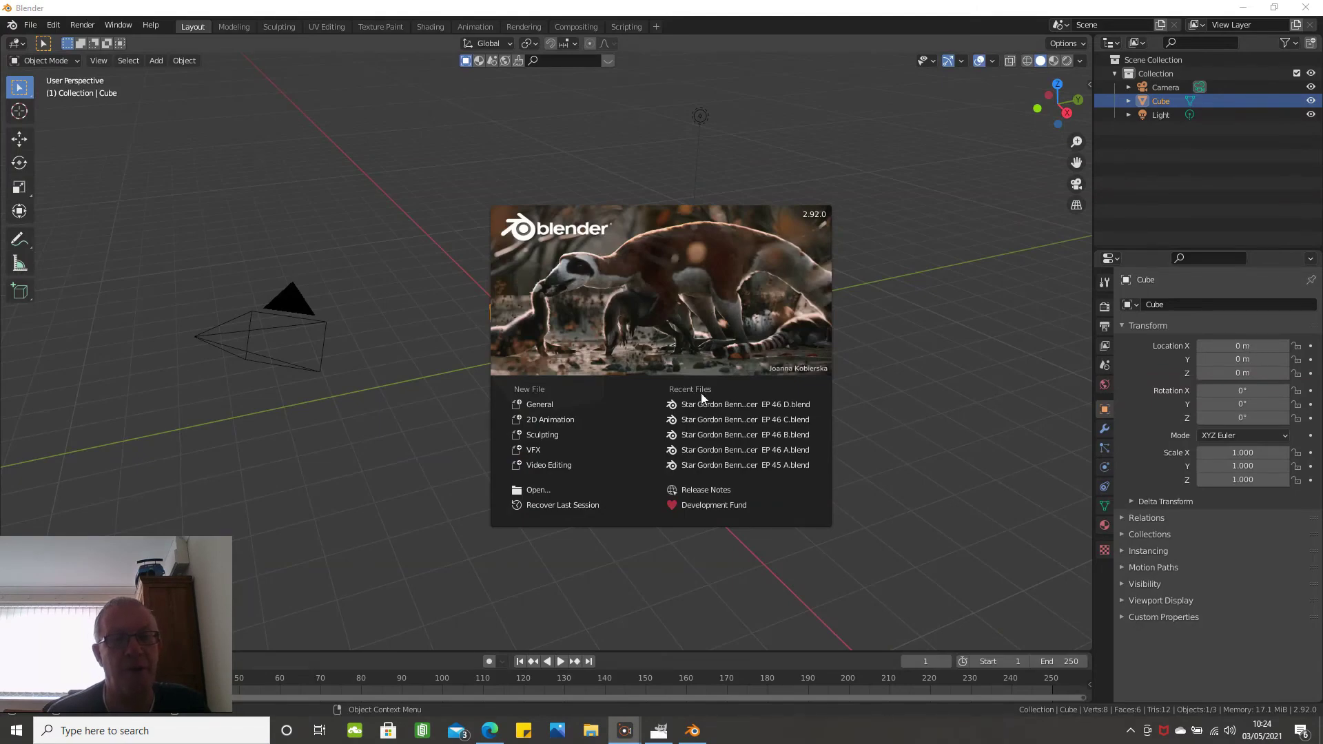
click(25, 29)
- Search the add-ons in Blender's preferences for "node", check whether Node Wrangler is enabled, and close the preferences
click(26, 27)
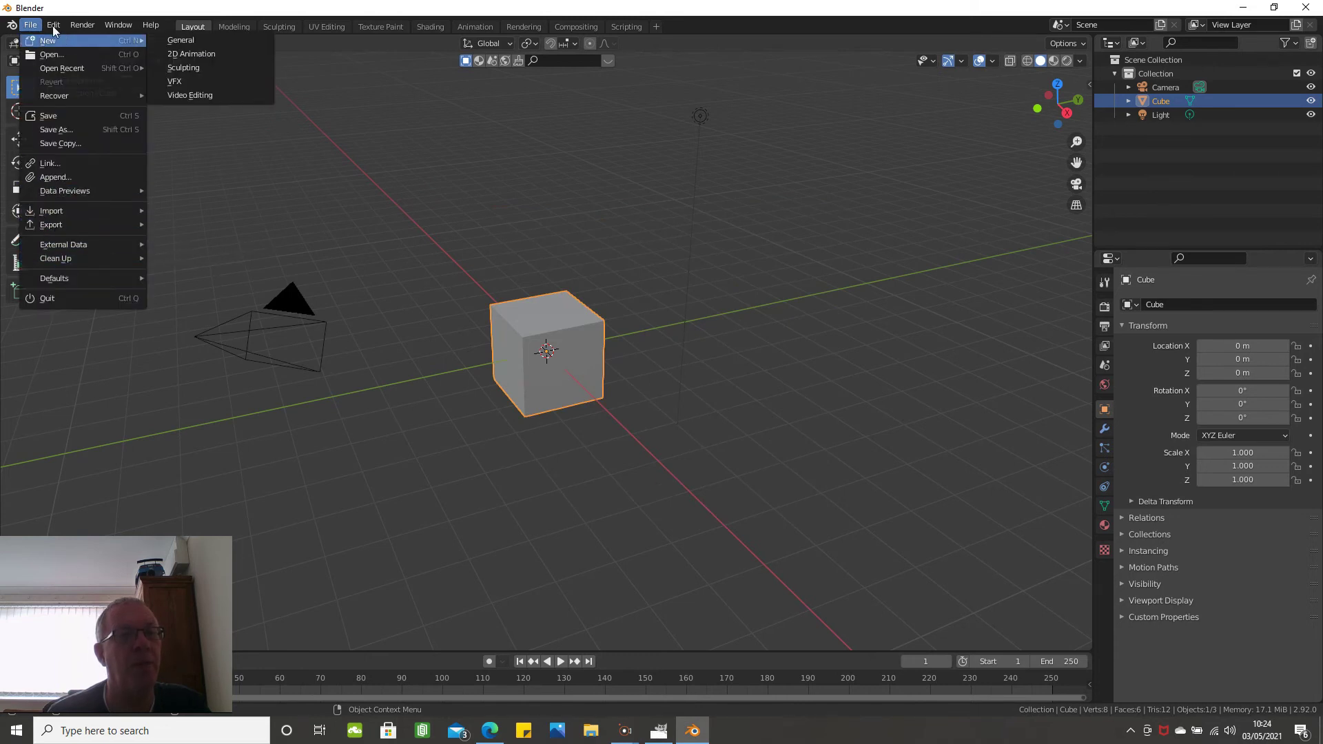
click(52, 25)
click(84, 236)
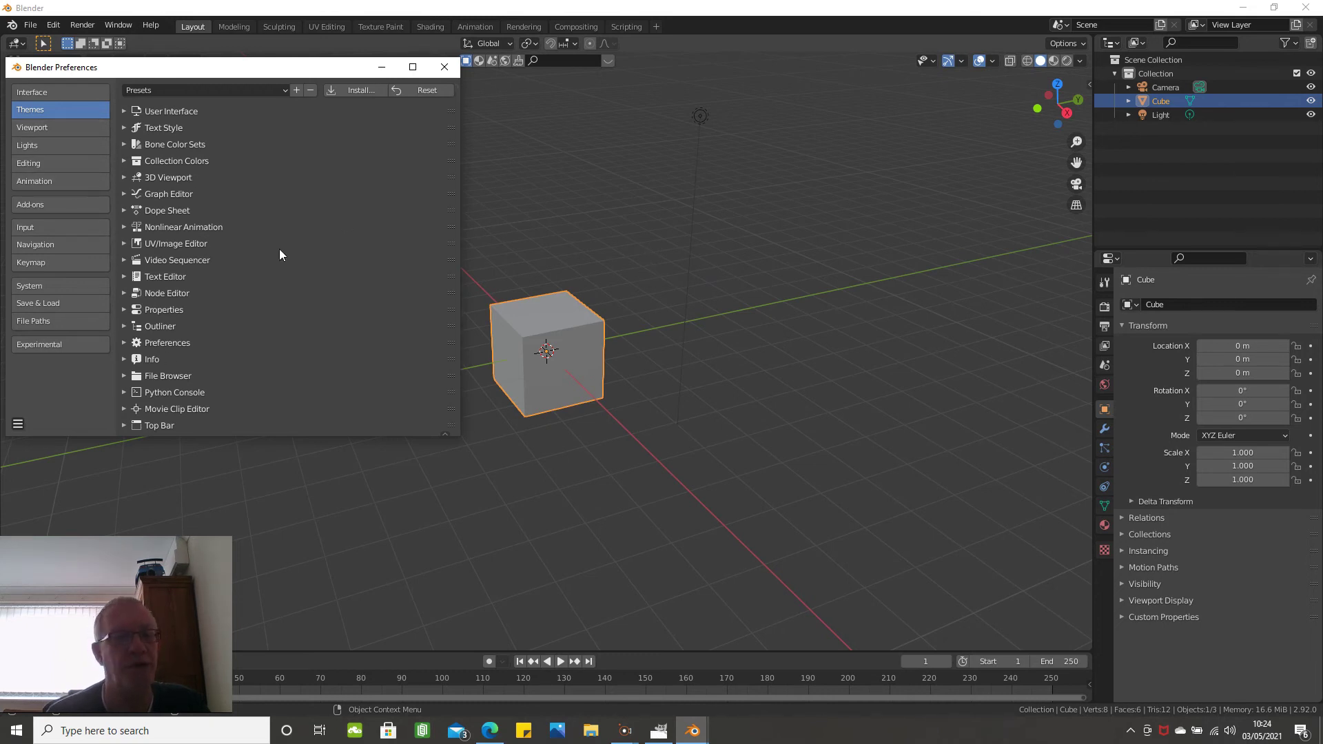
click(34, 205)
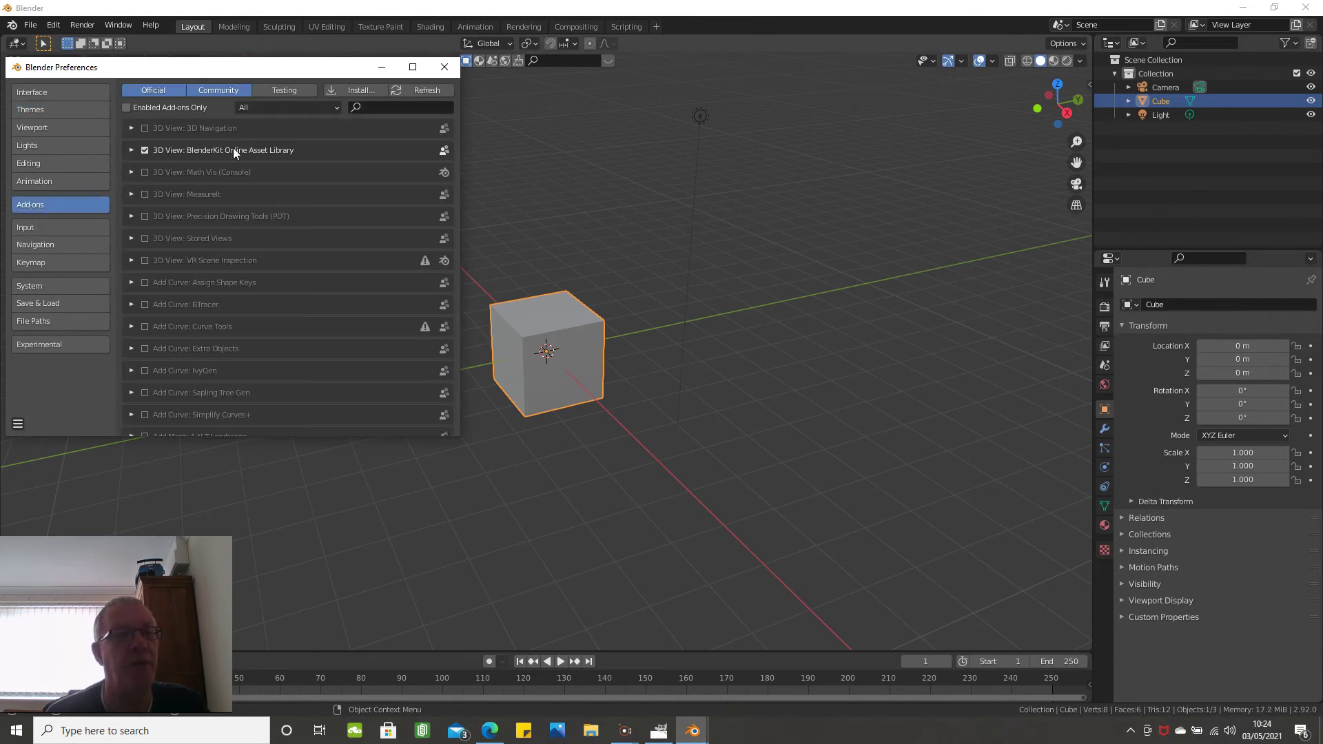
click(388, 107)
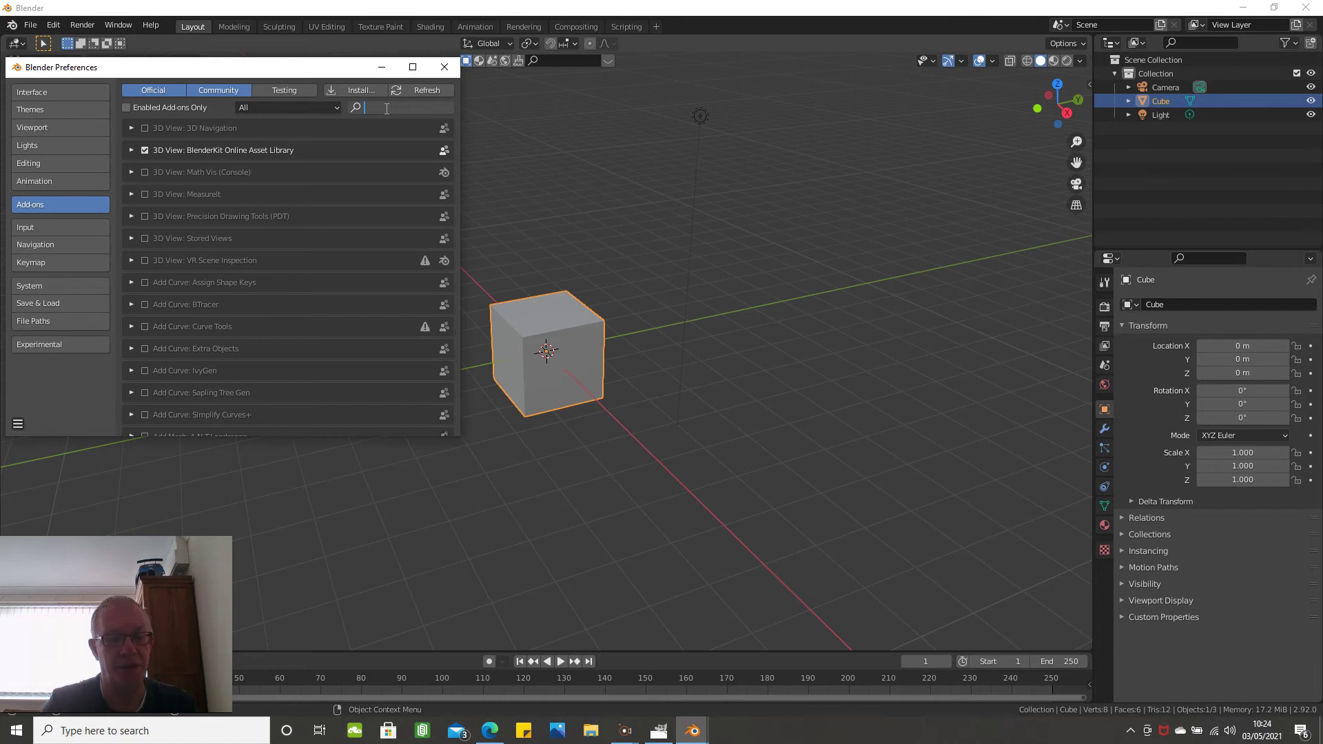
text(n)
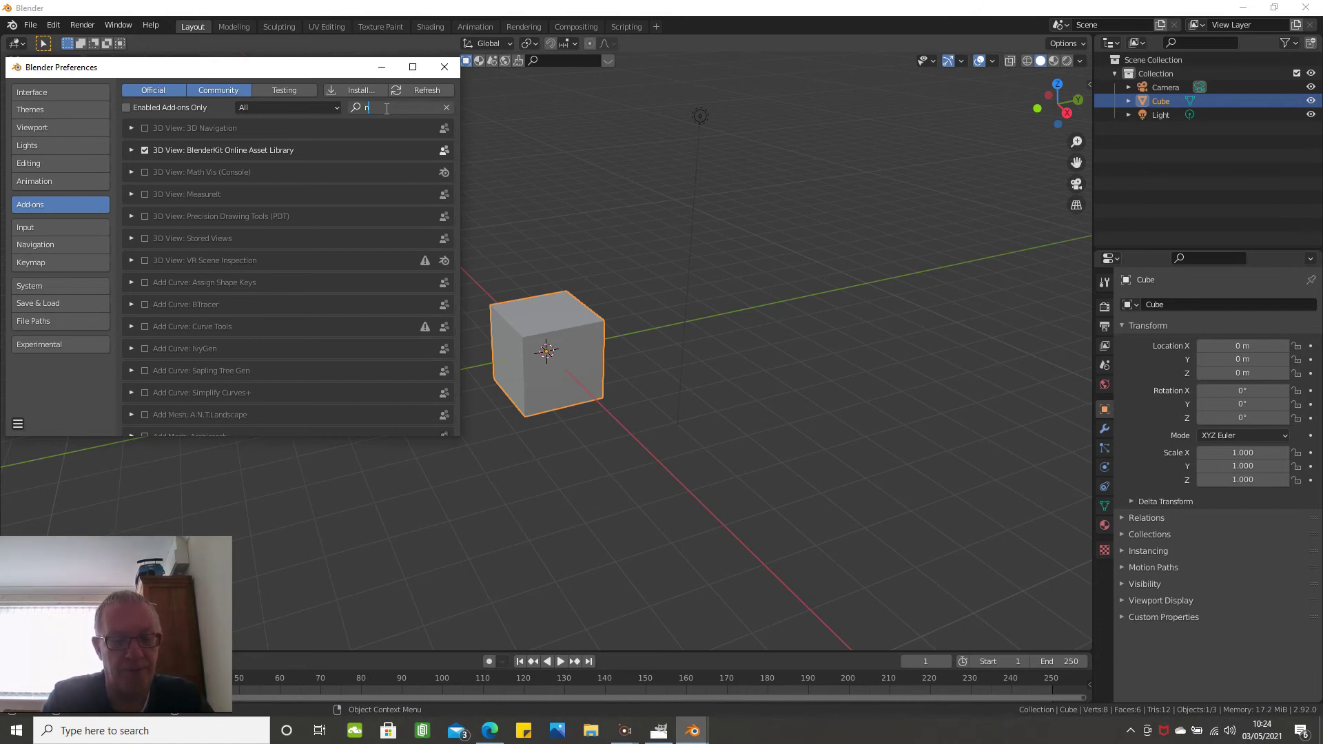
text(ode)
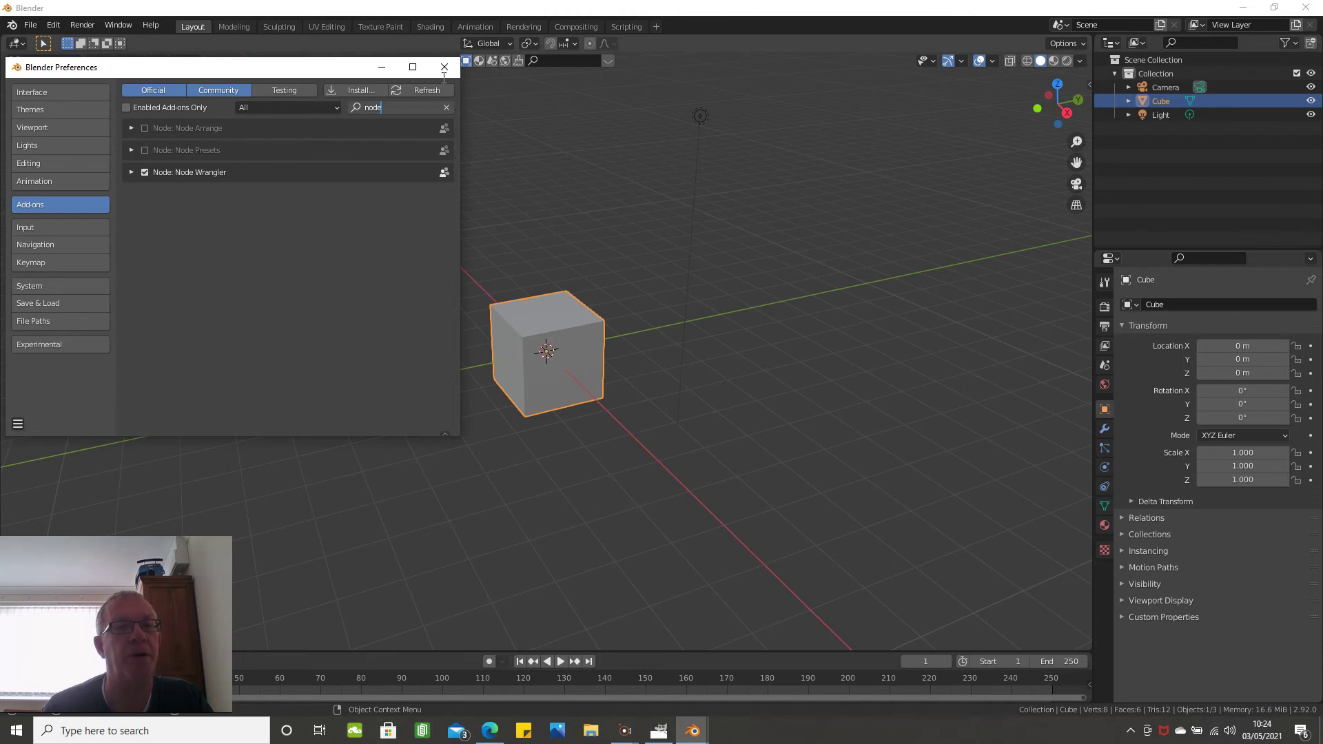
click(444, 67)
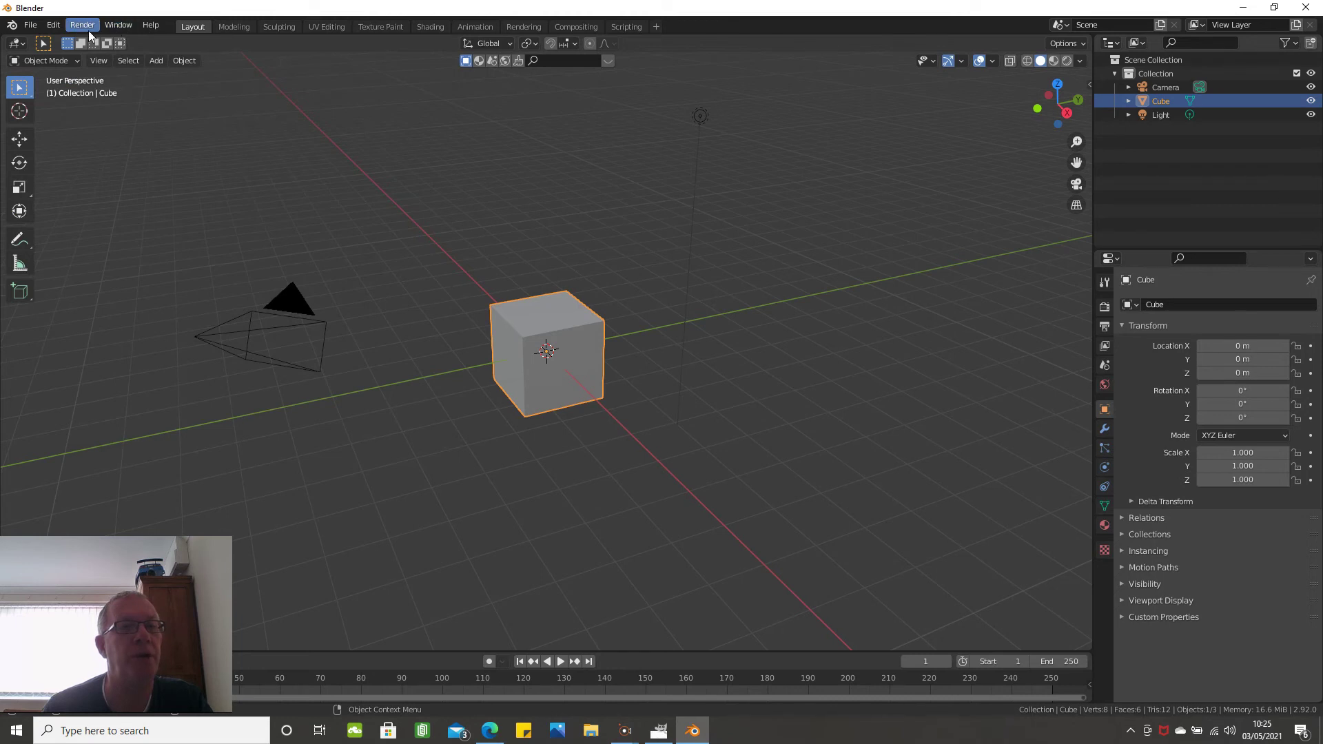
- Reopen the add-on preferences, search for "loop" to check whether LoopTools is enabled, and close them
click(54, 27)
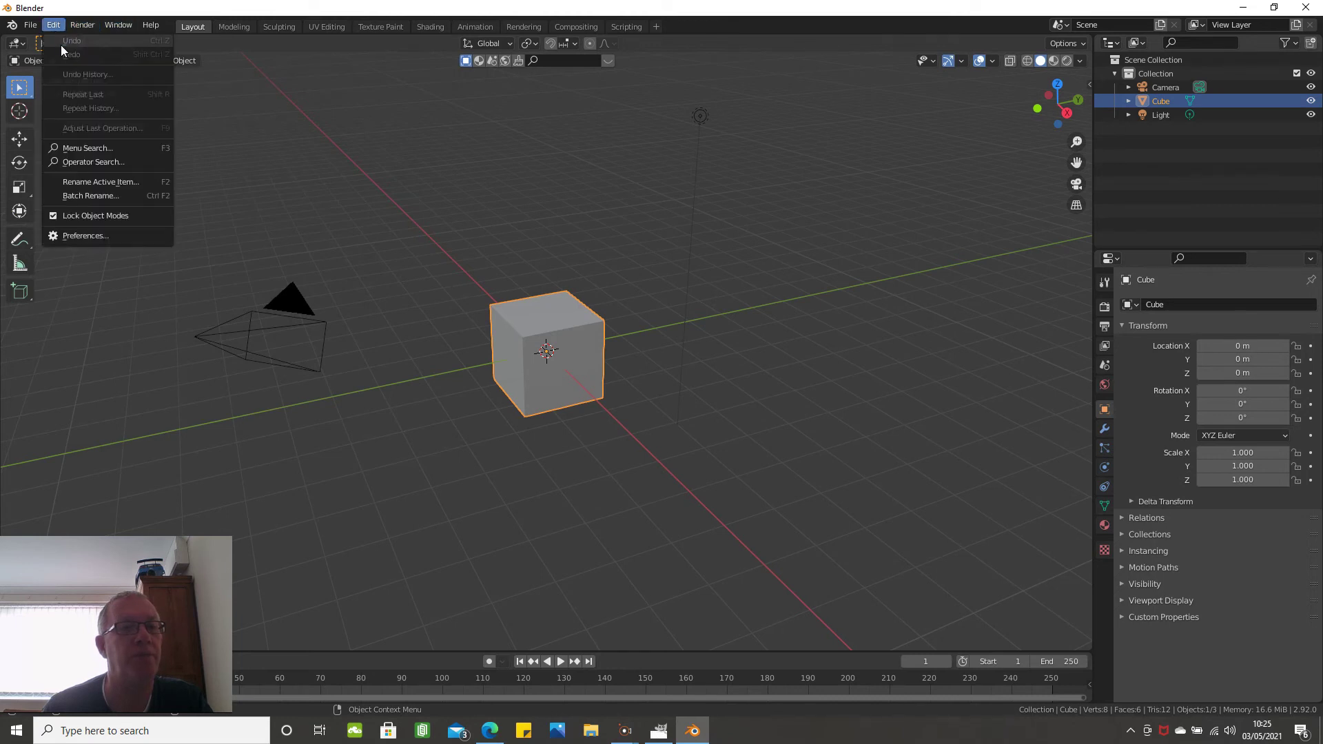
click(81, 237)
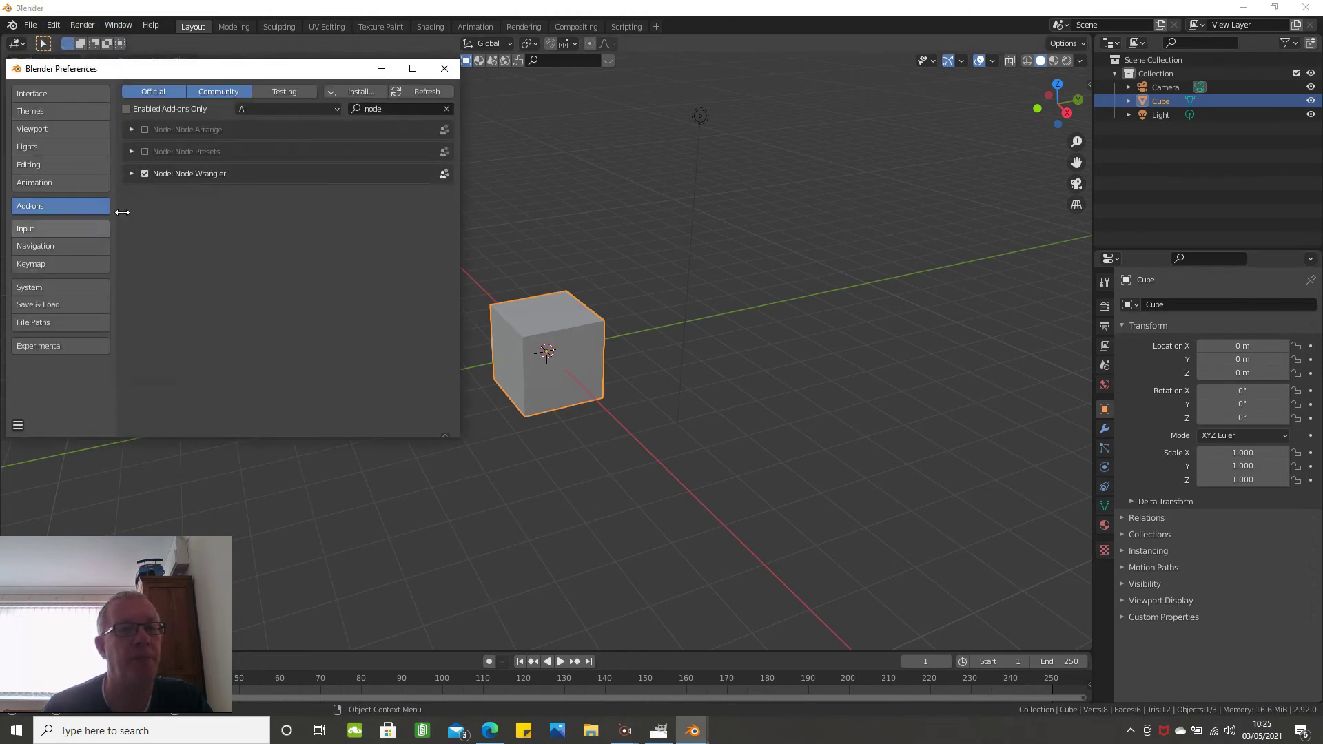
click(388, 108)
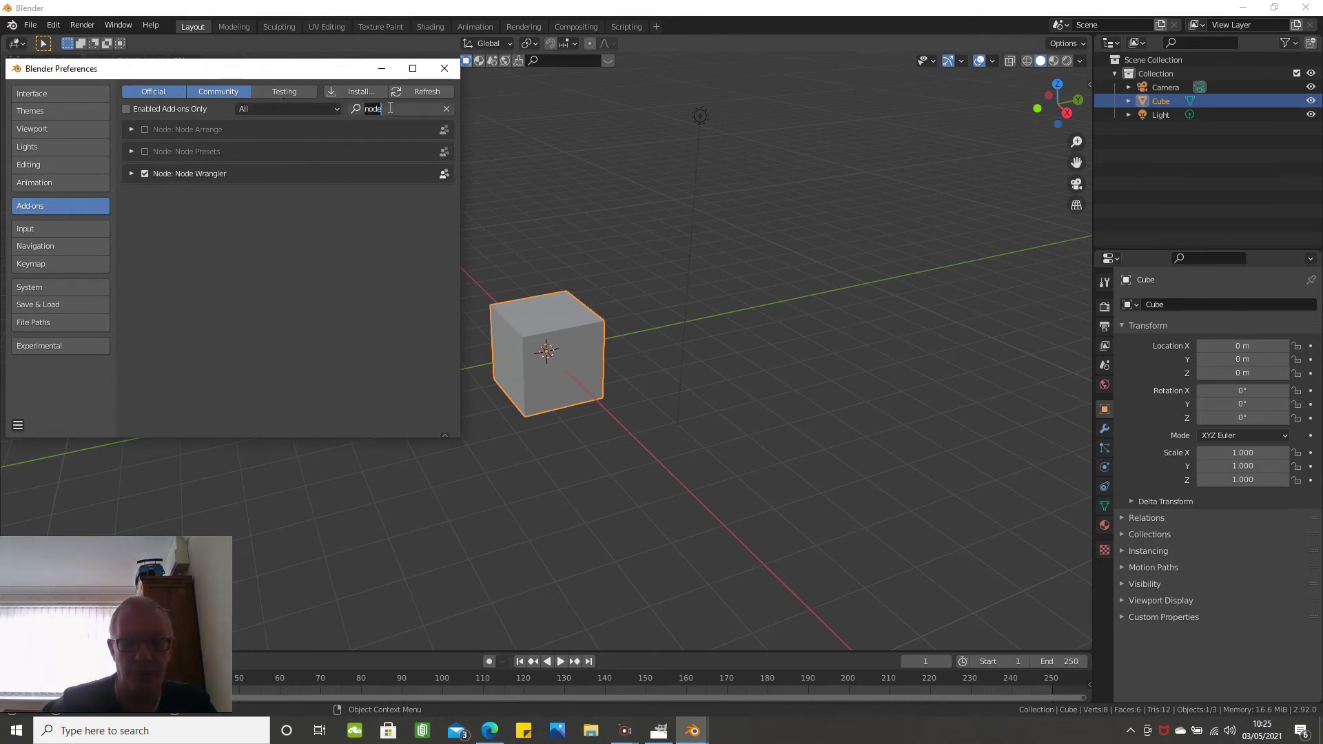
key(BackSpace)
text(loo)
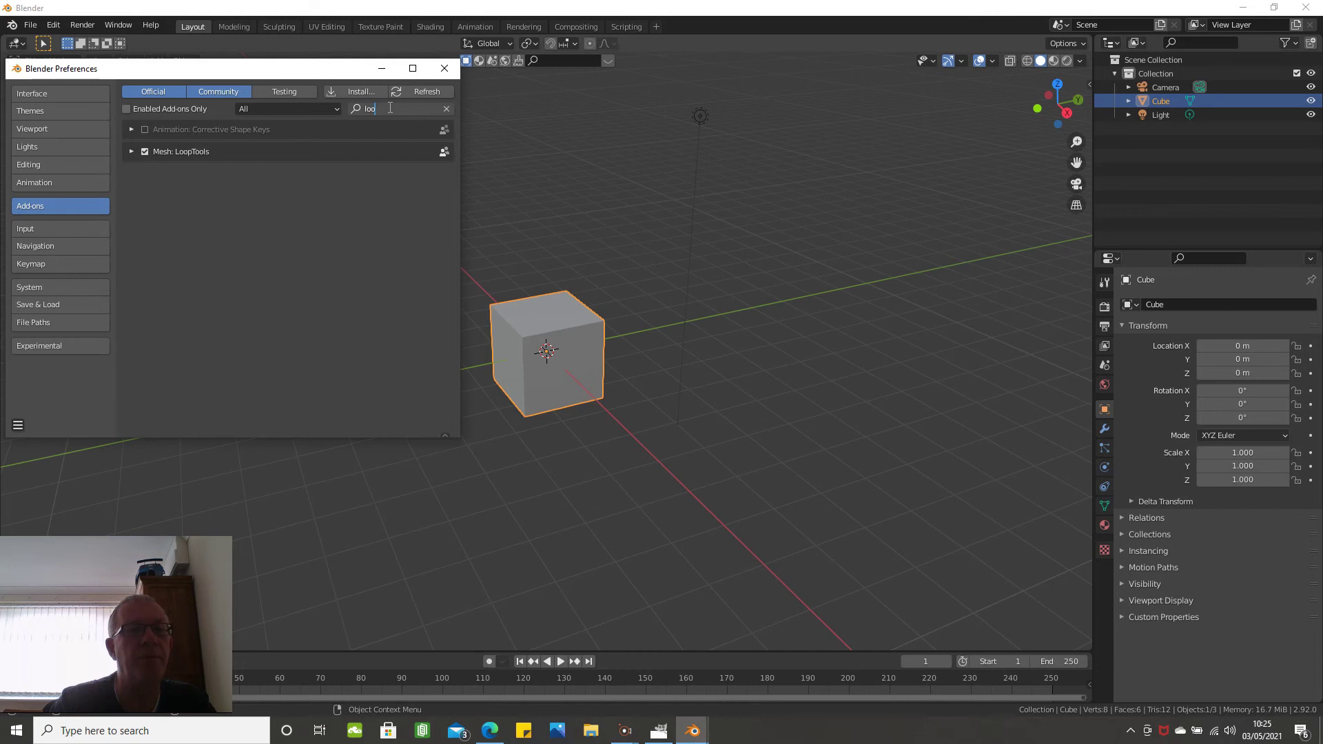
text(p)
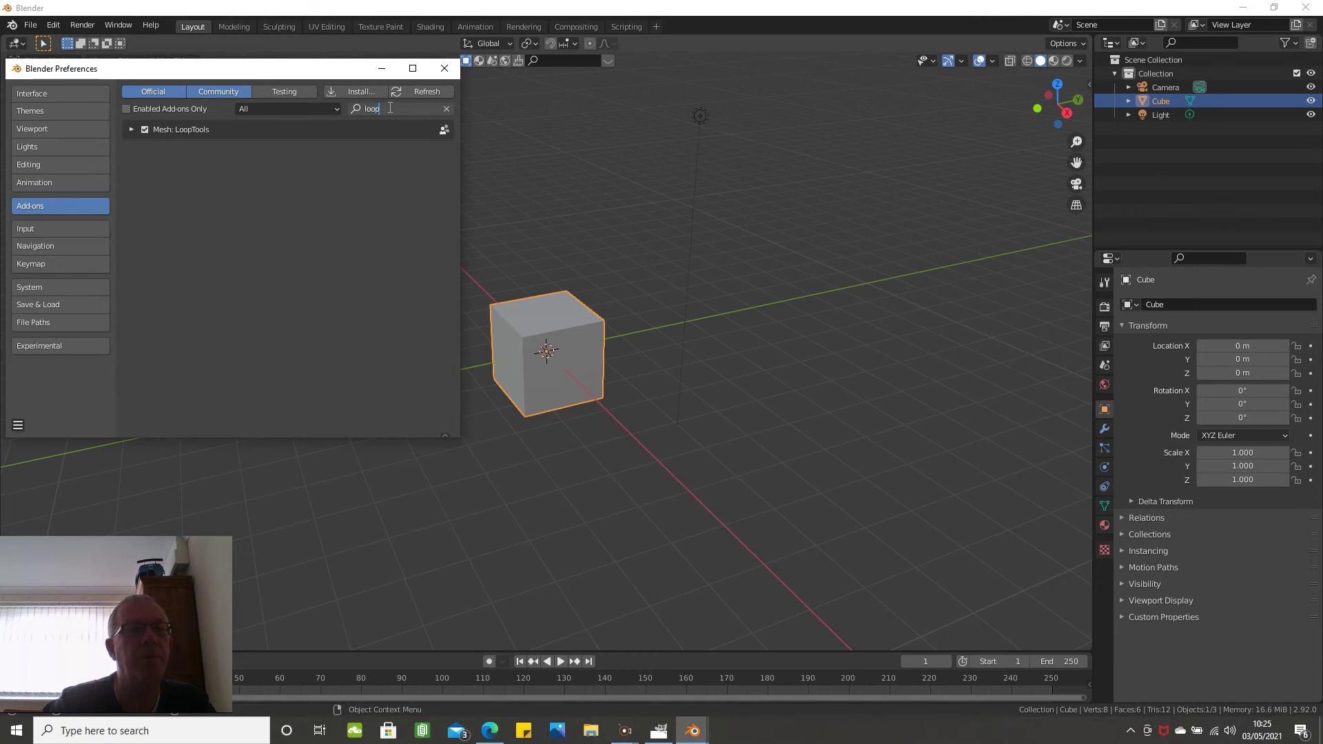
click(451, 68)
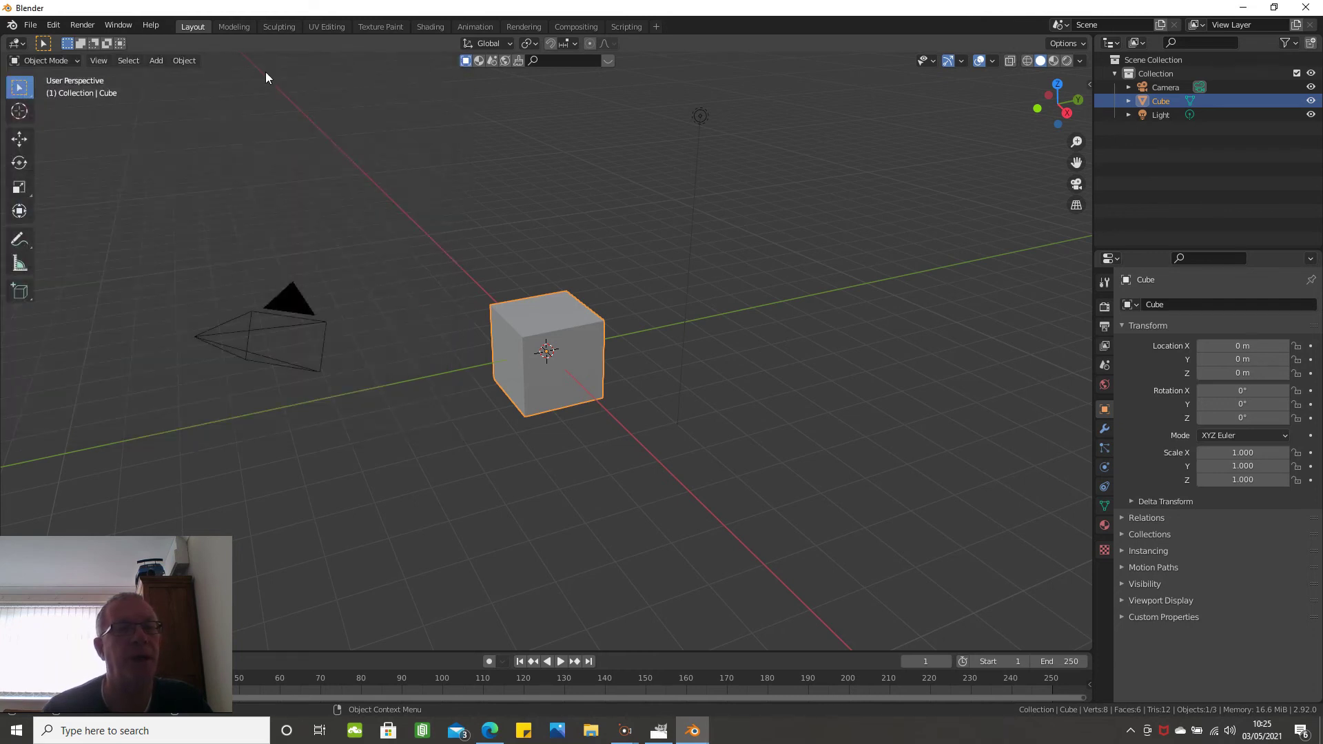
- Reopen the add-on preferences and search for "blende" to check whether the BlenderKit Online Asset Library is enabled
click(52, 25)
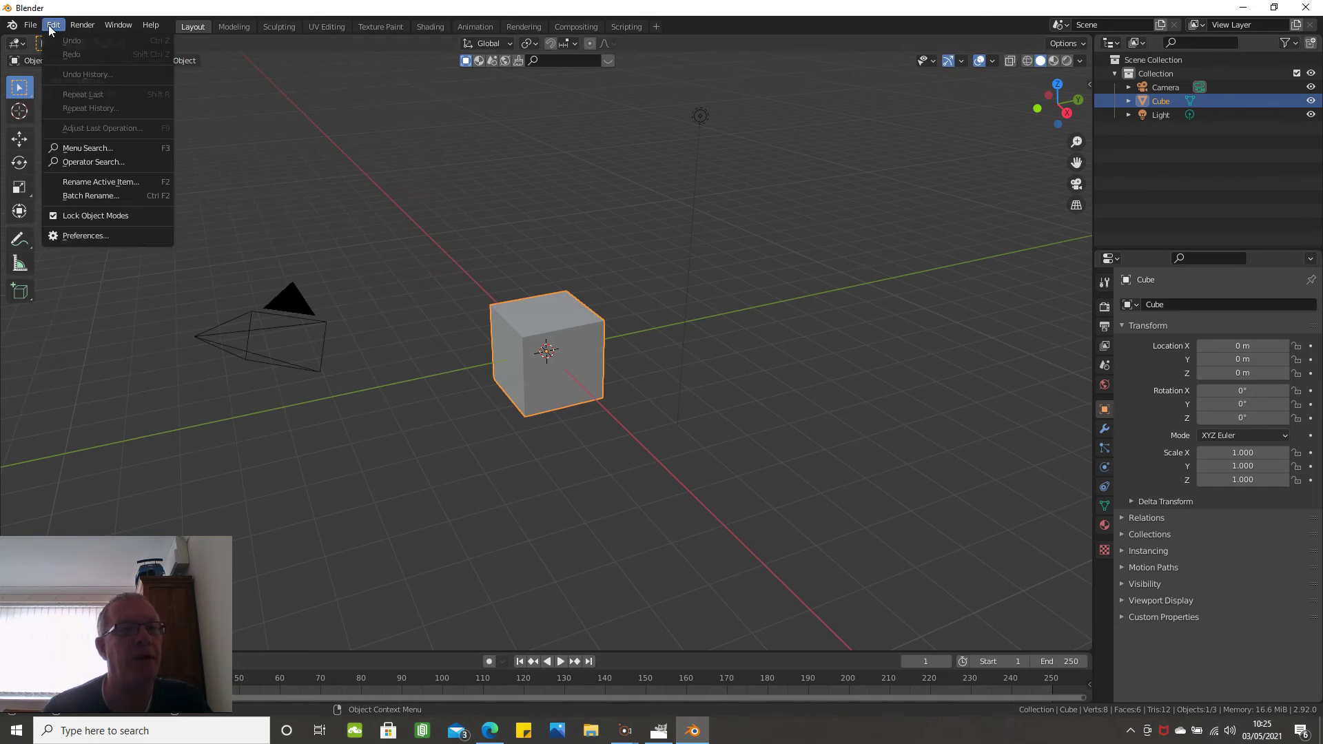
click(91, 233)
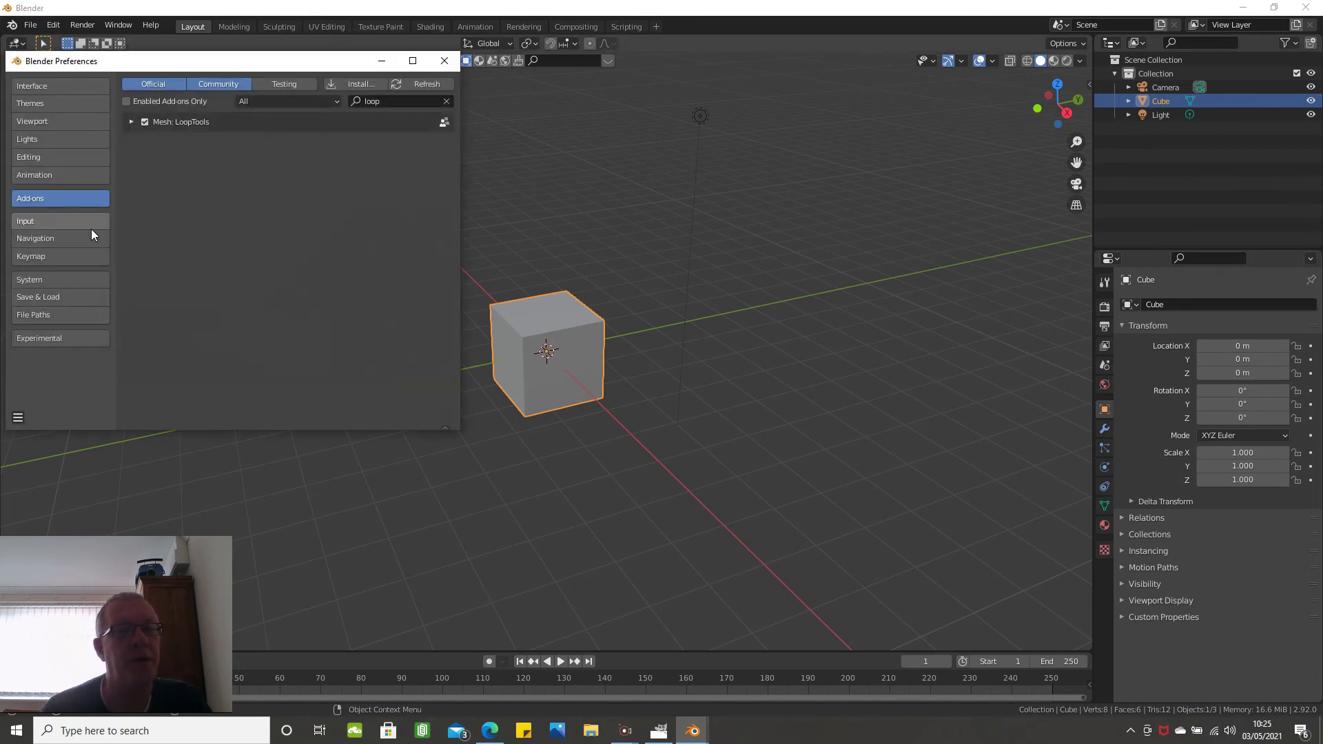
click(386, 101)
text(blende)
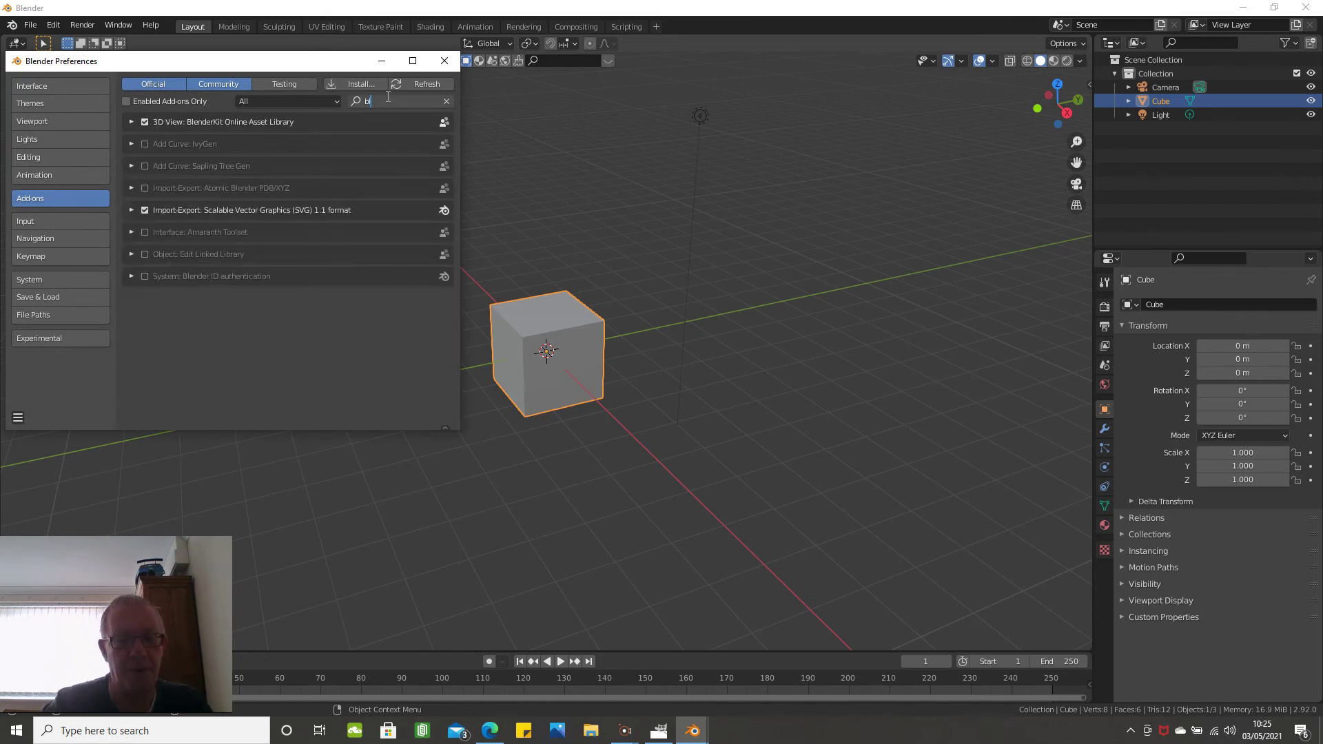
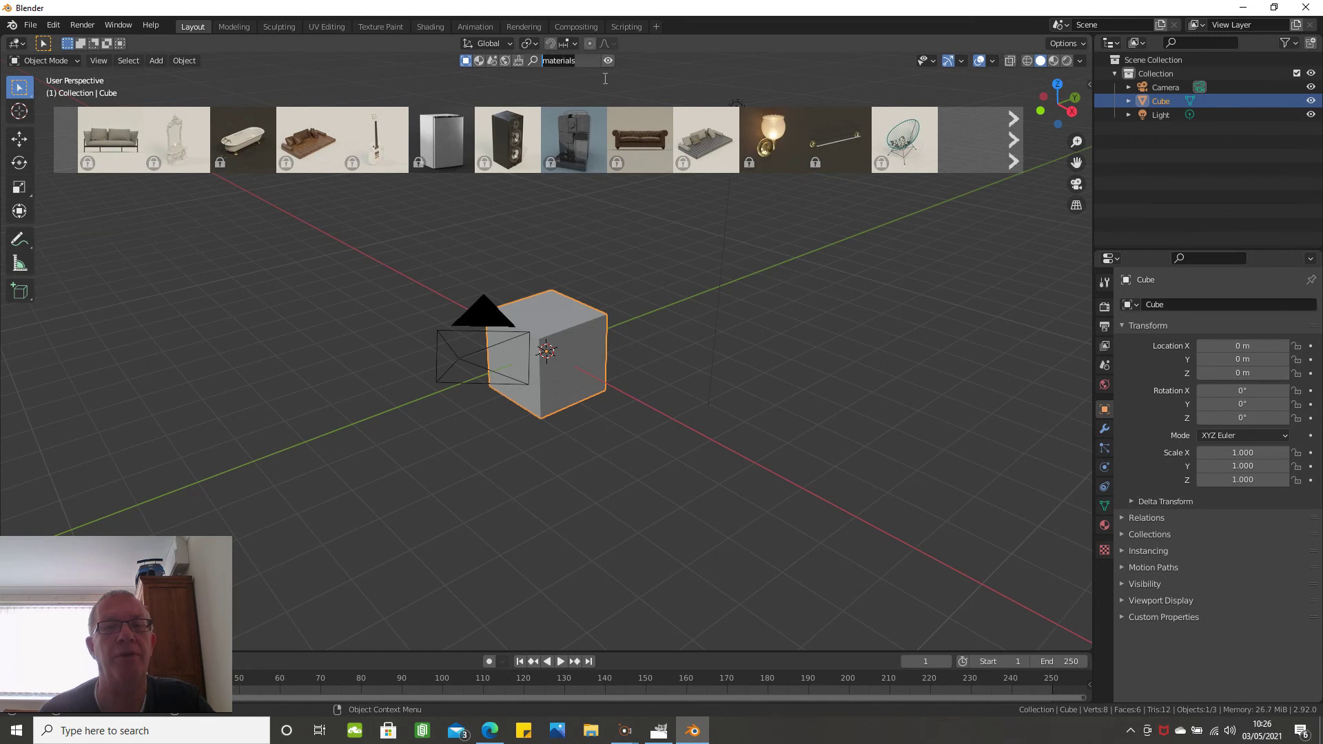
- Search BlenderKit for "paint" among the models, switch the asset type to materials, and search for "paint" again
text(paint)
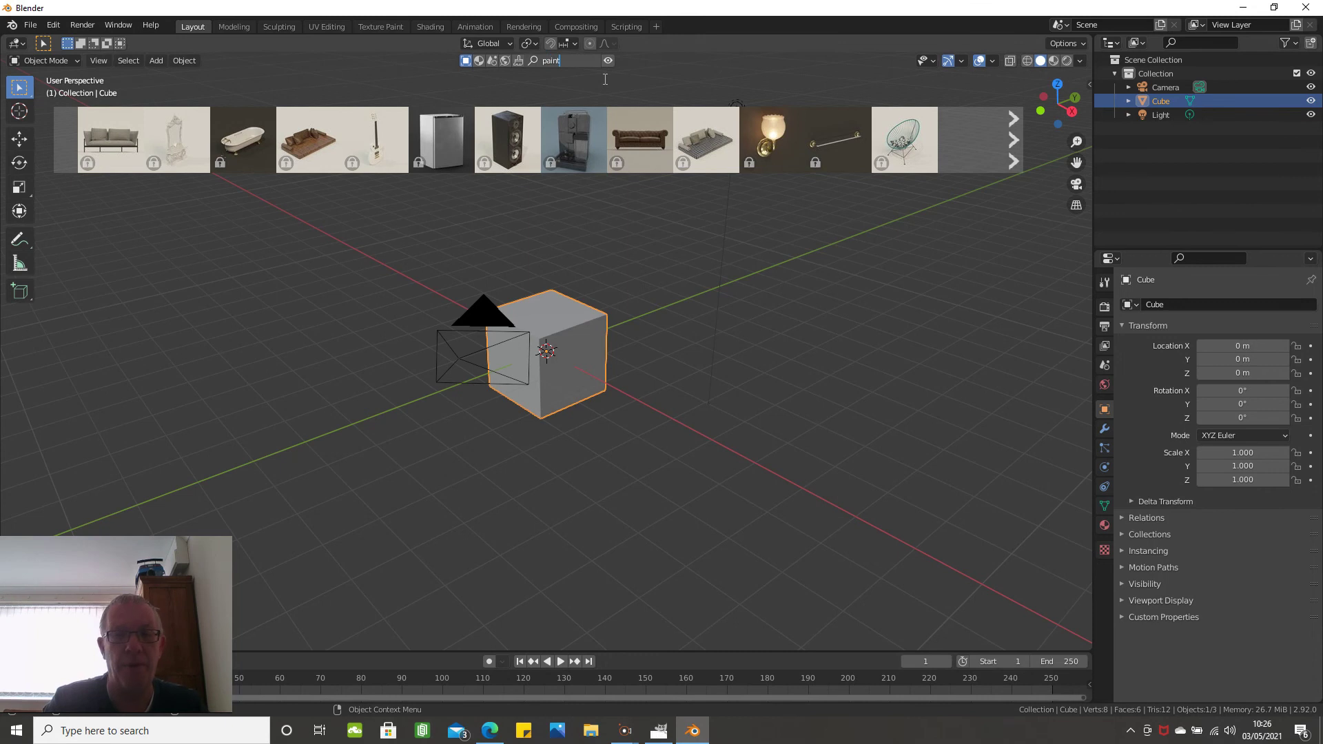
key(Return)
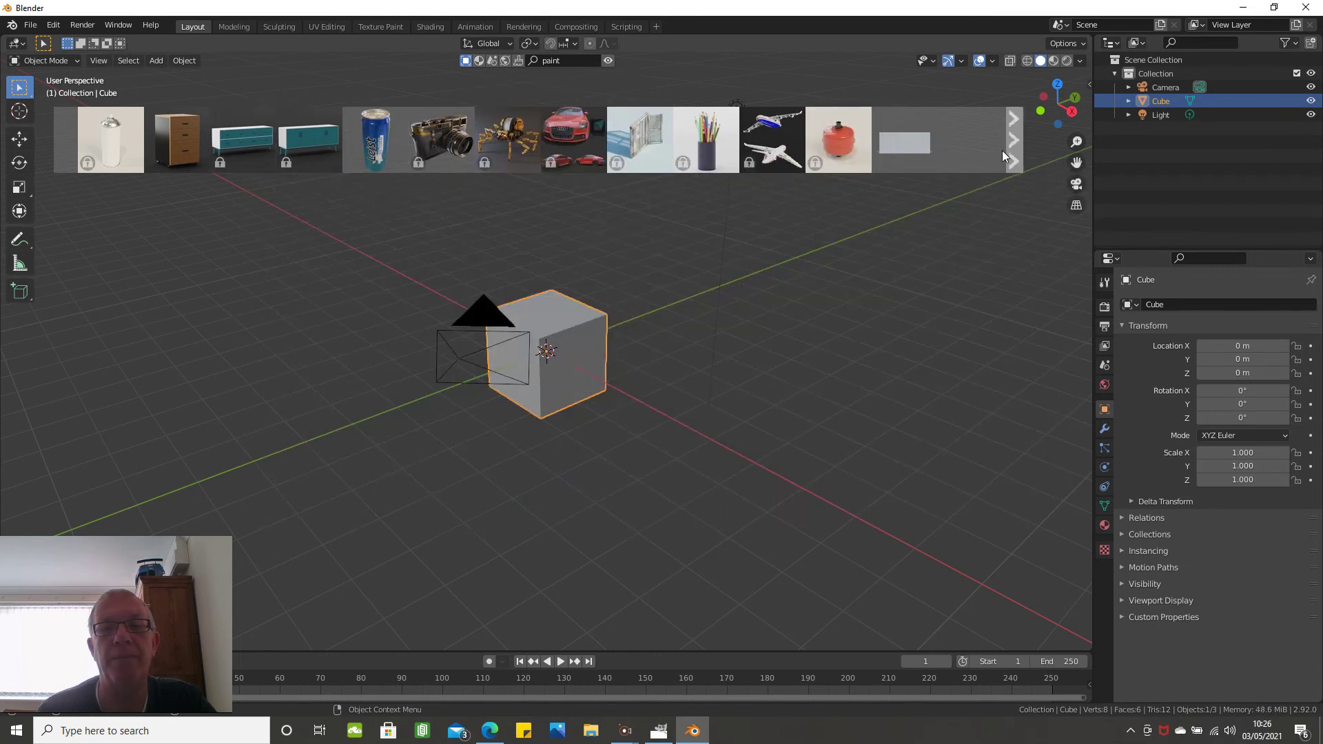
click(492, 61)
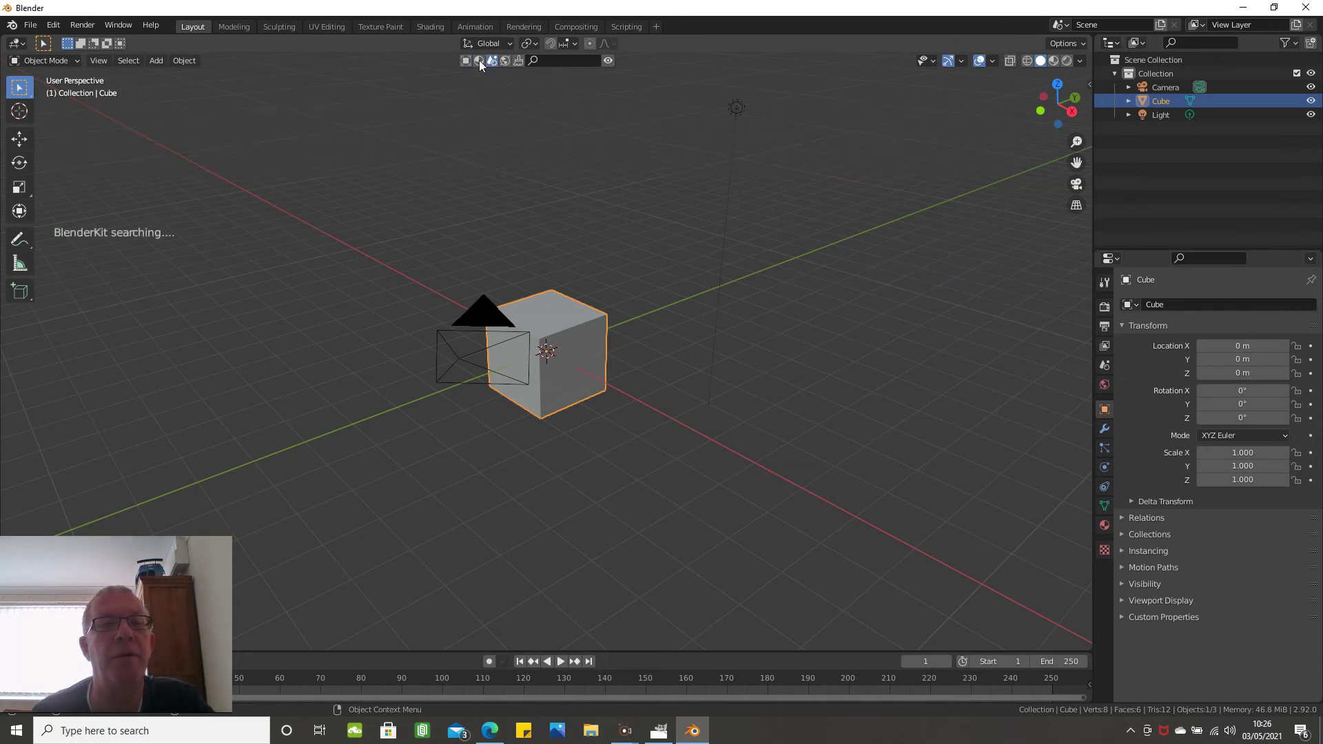
click(558, 63)
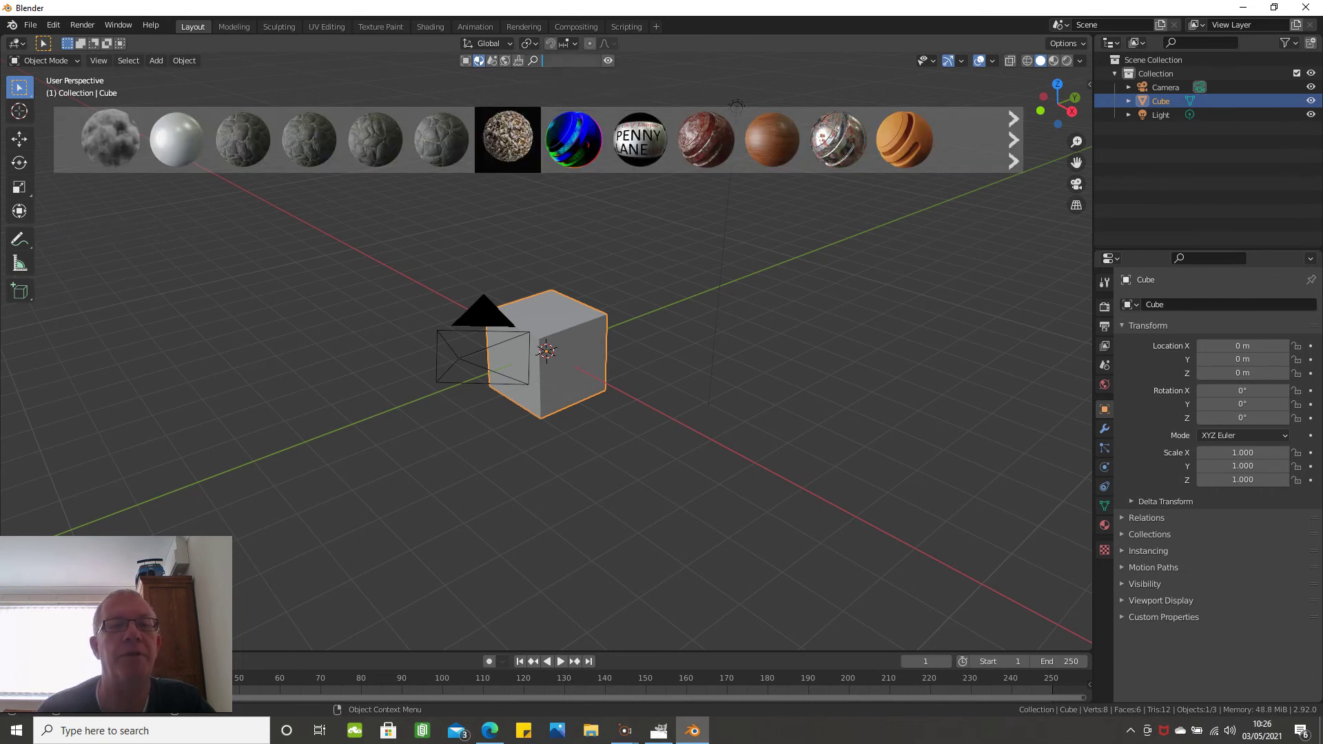
text(p)
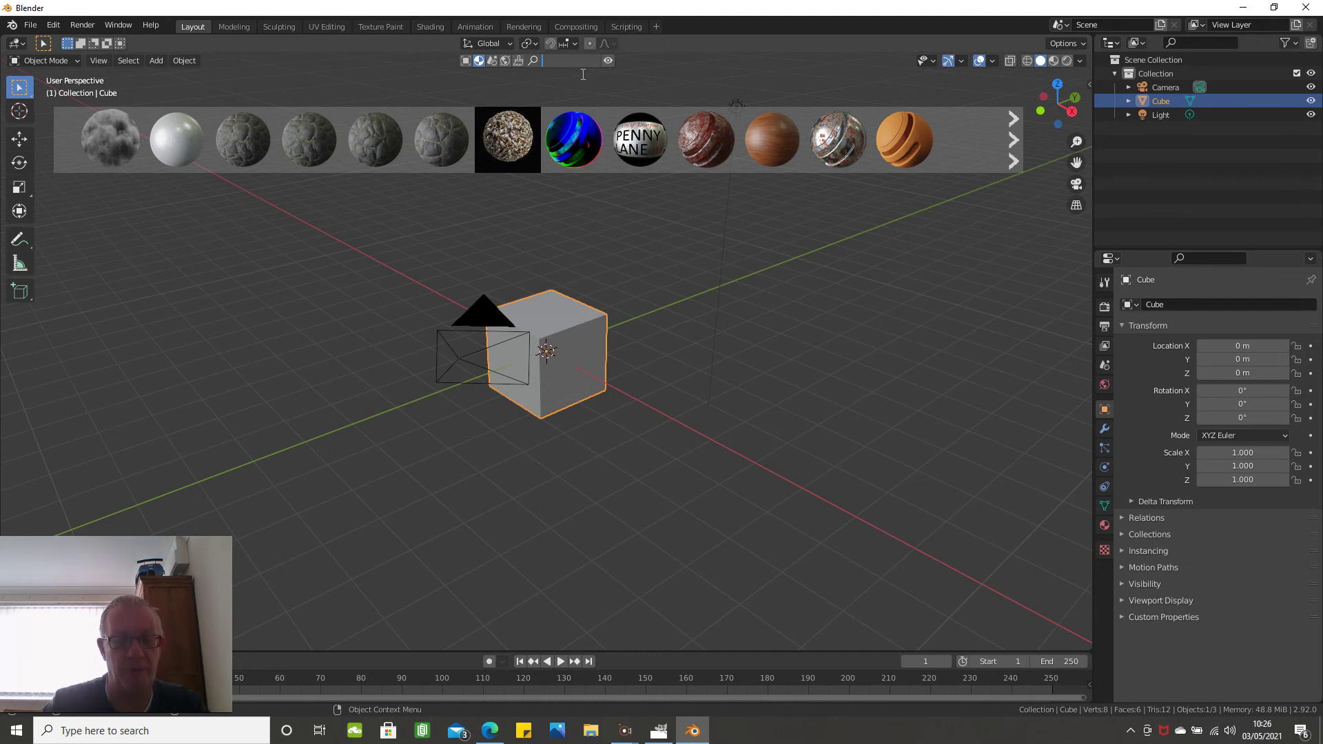
text(aint)
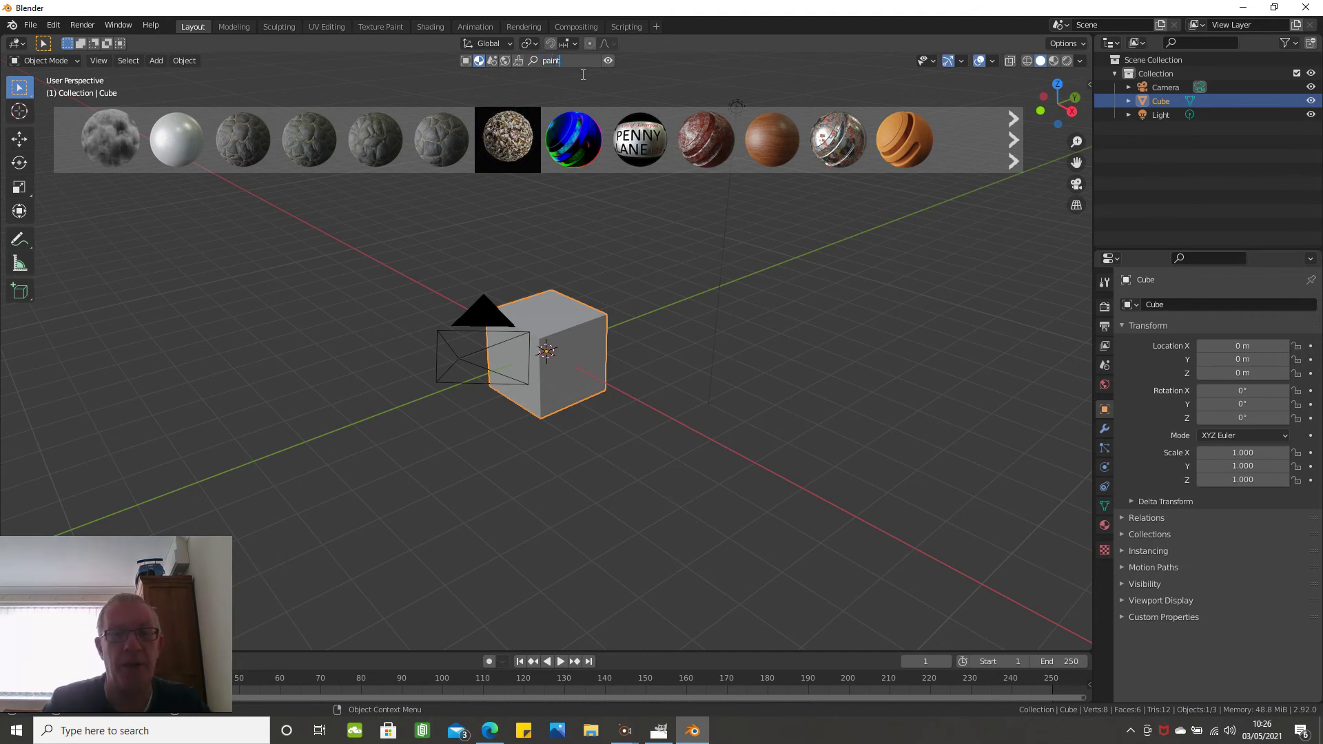
key(Return)
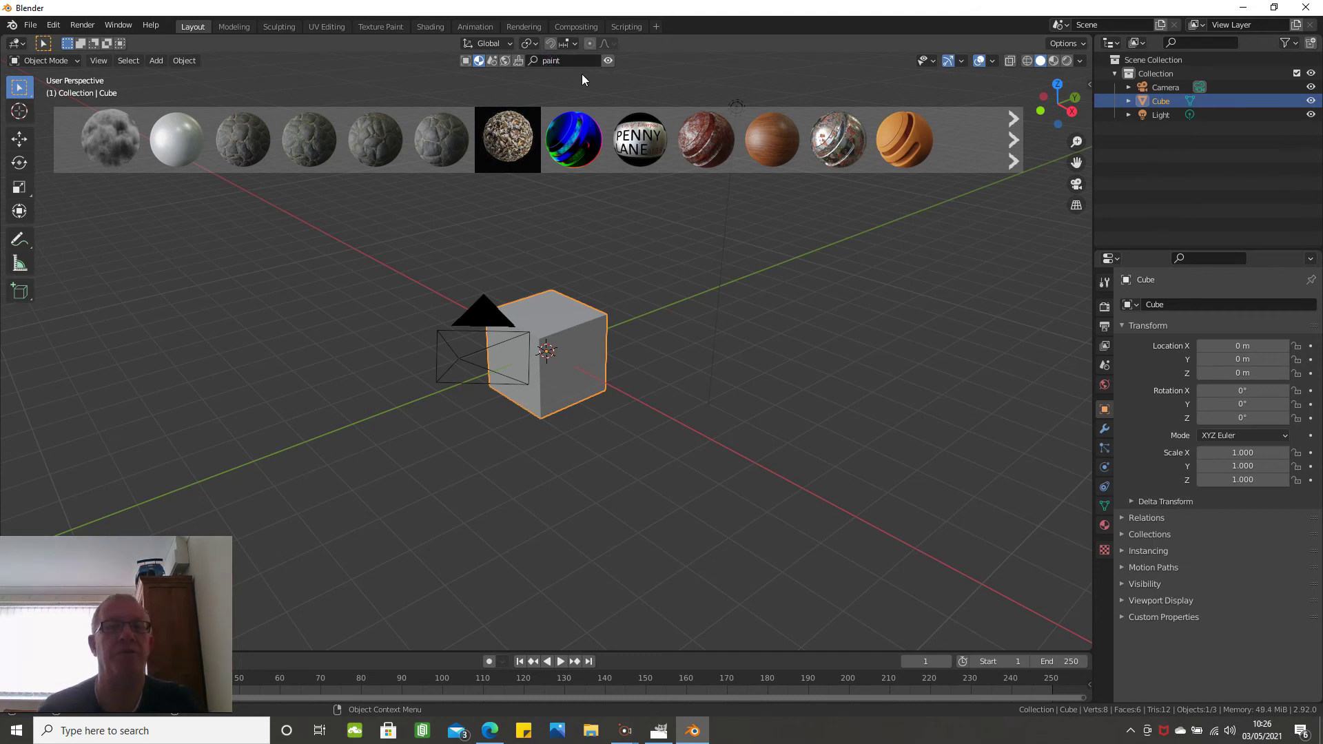
- Preview the car paint materials, including Blue Car Paint, and browse two further pages of paint results
mouse_move(539, 111)
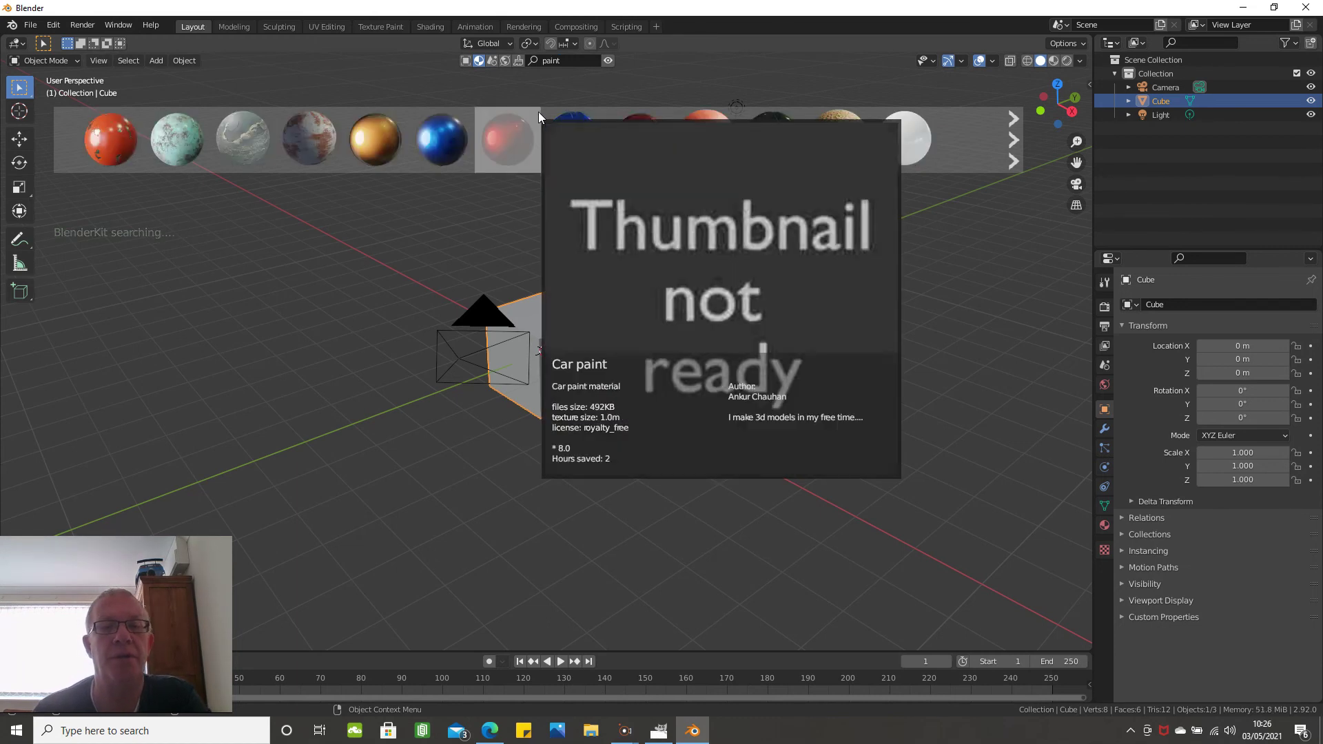
mouse_move(112, 142)
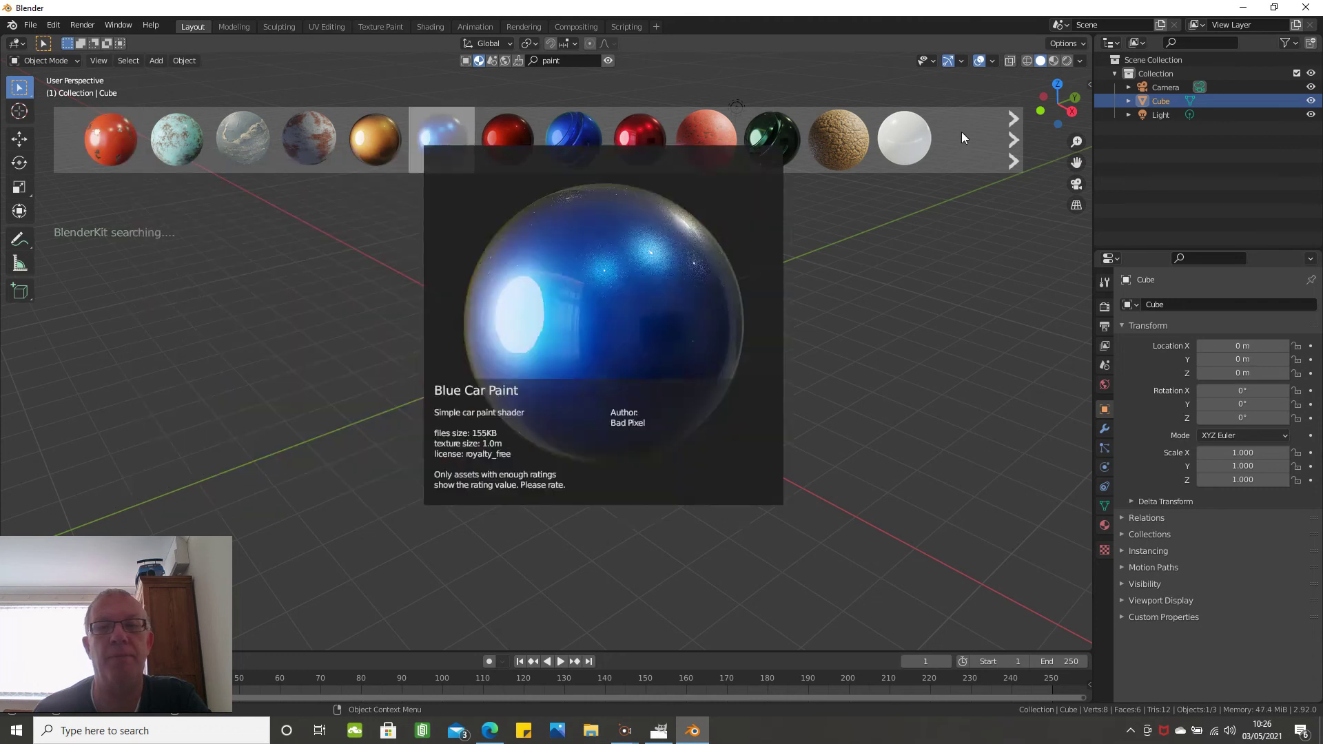
click(1014, 125)
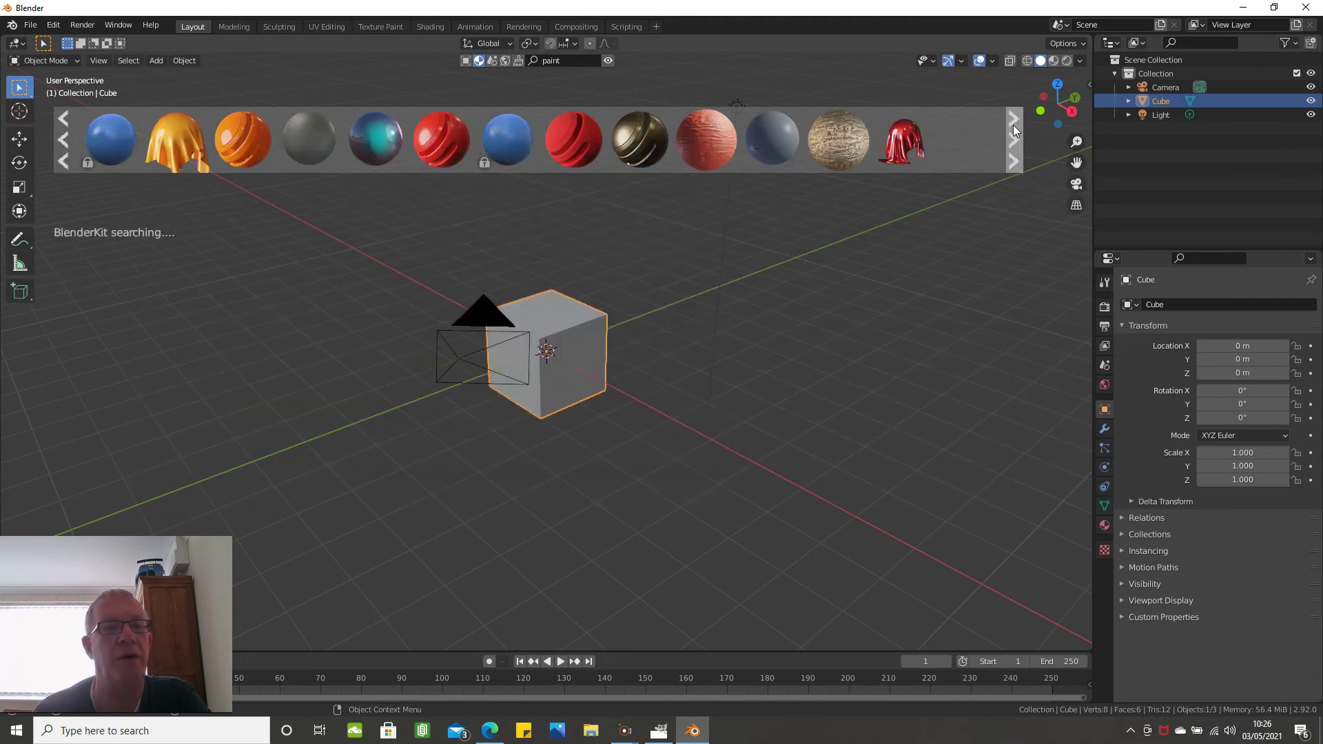
click(1013, 125)
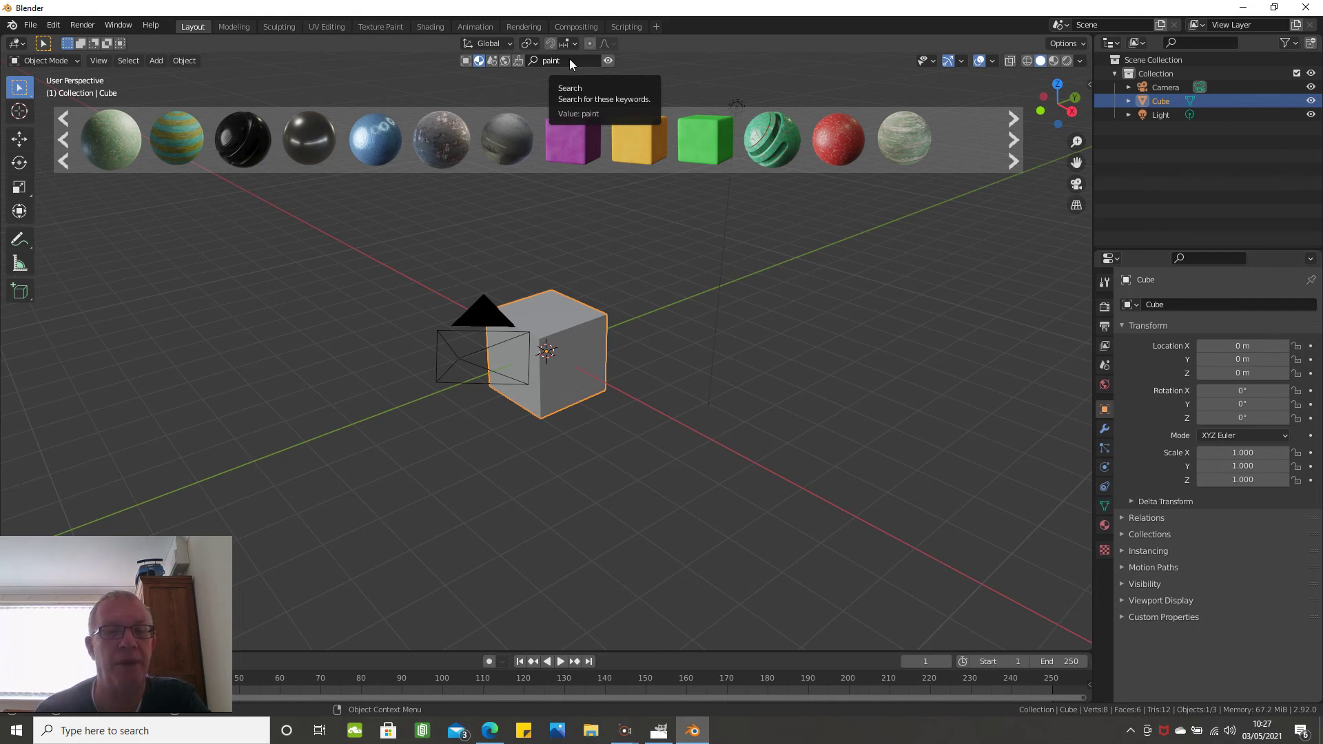
- Search the BlenderKit materials for "plastic", preview several such as Roof Plastic and Plastic 01, and hide the asset bar
click(570, 60)
text(plastic)
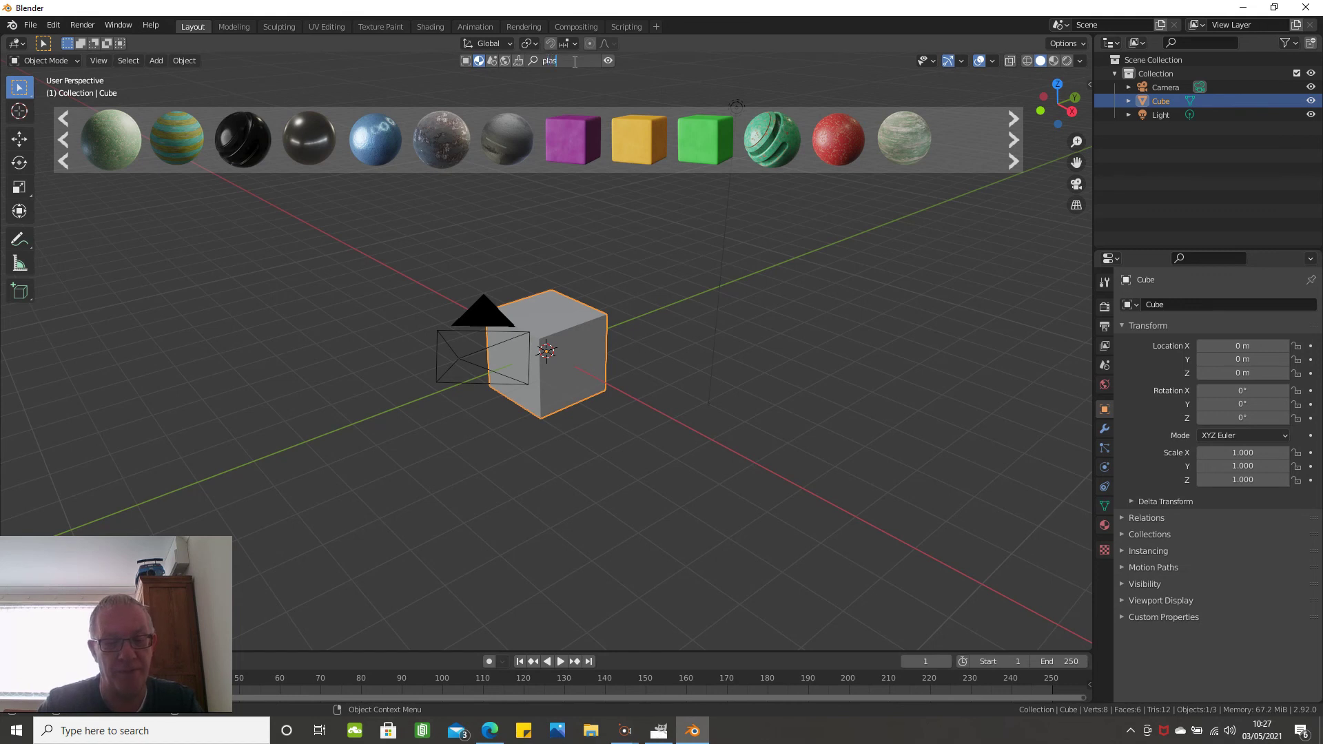
key(Return)
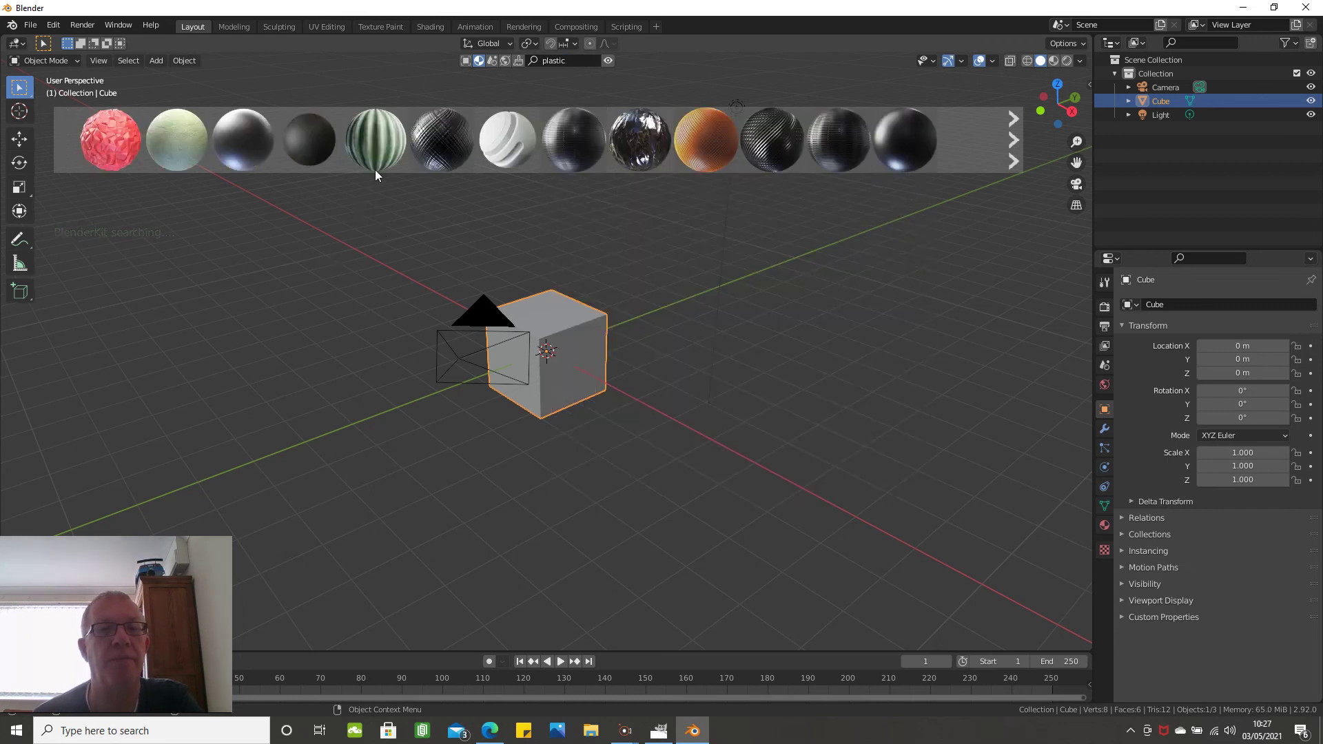
mouse_move(398, 147)
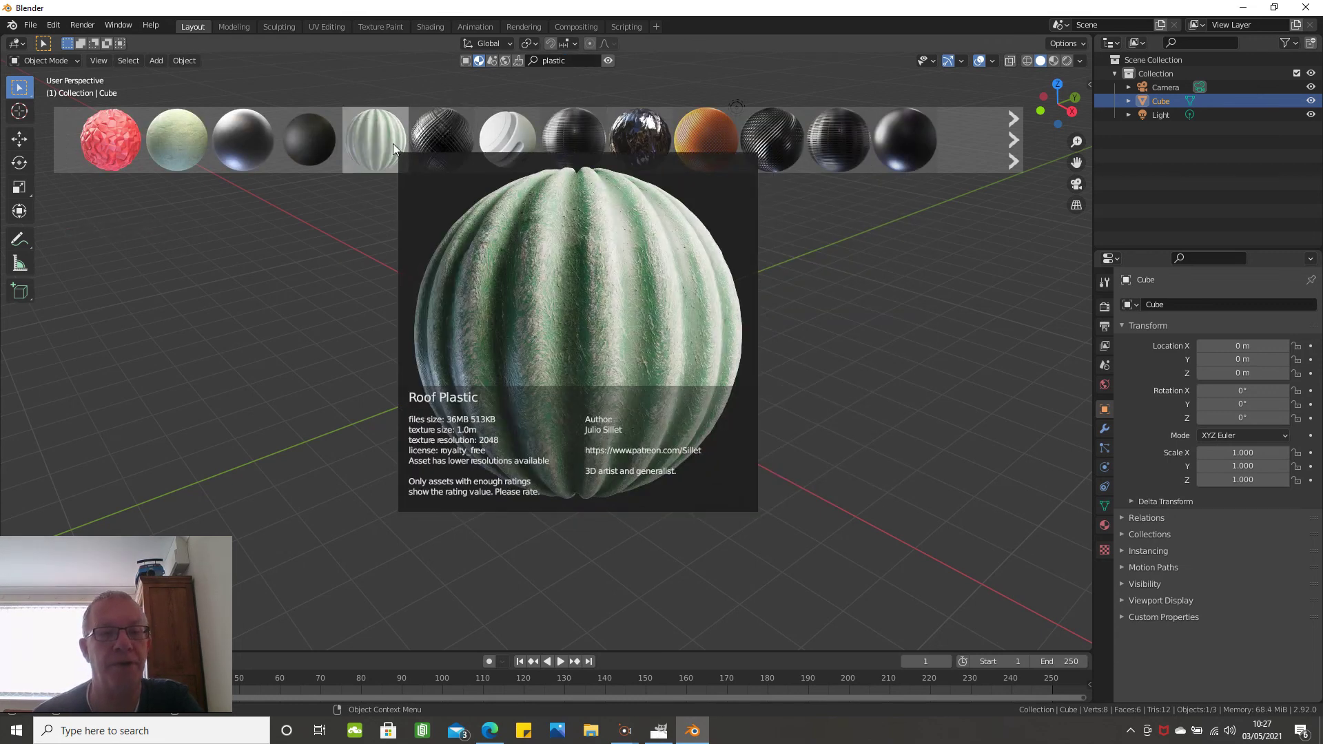
mouse_move(315, 138)
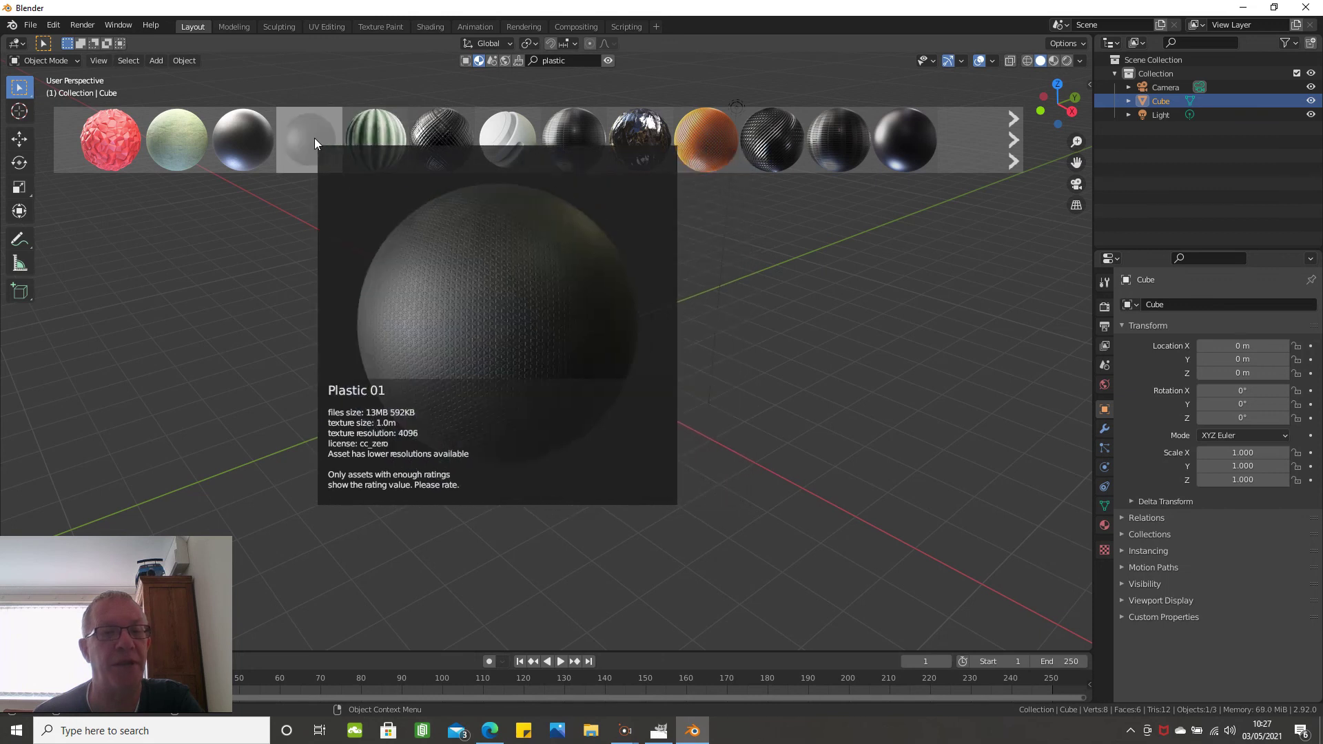
mouse_move(231, 137)
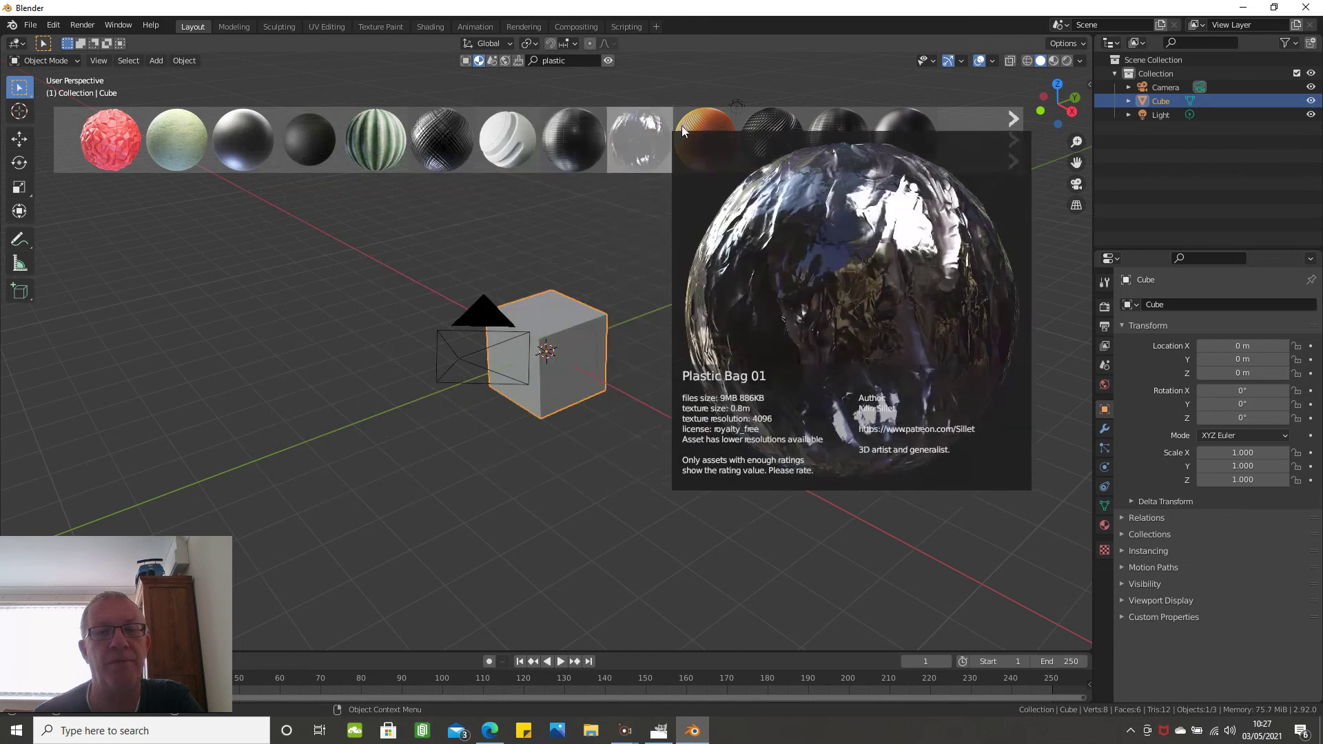
mouse_move(685, 125)
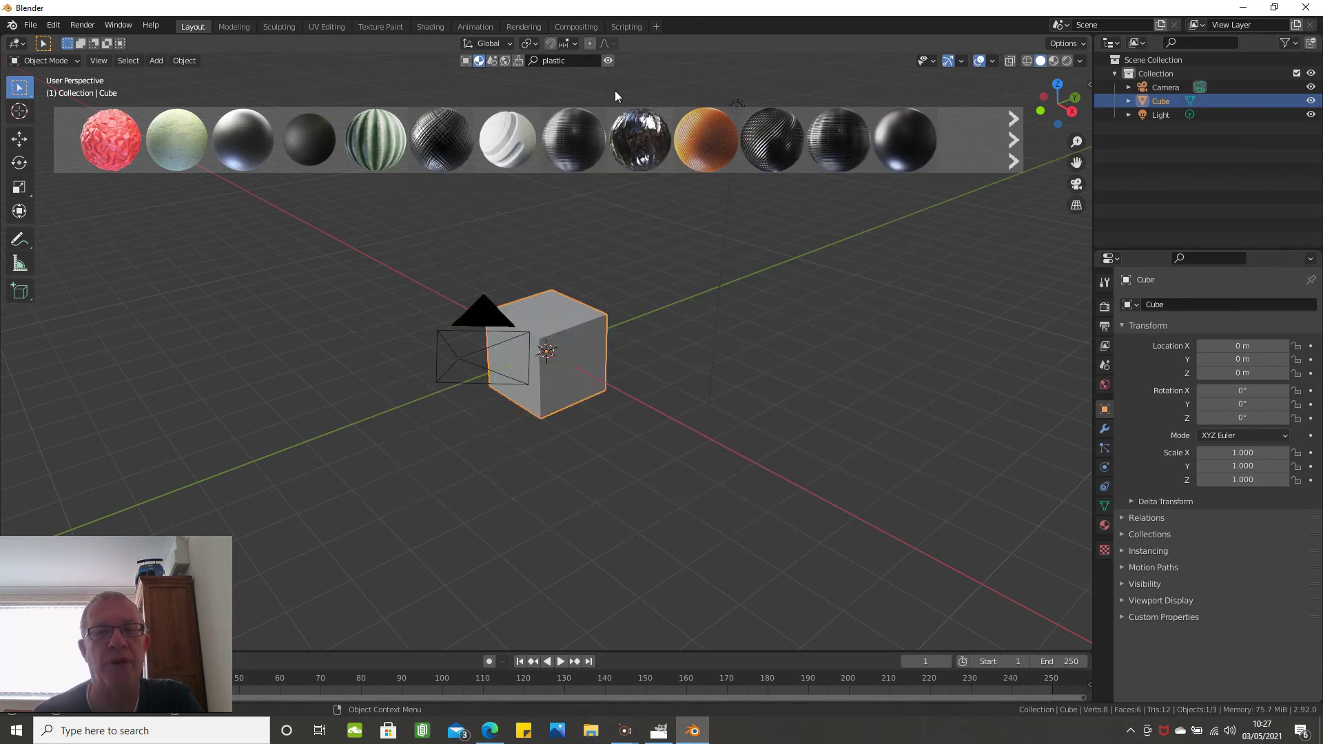
click(609, 61)
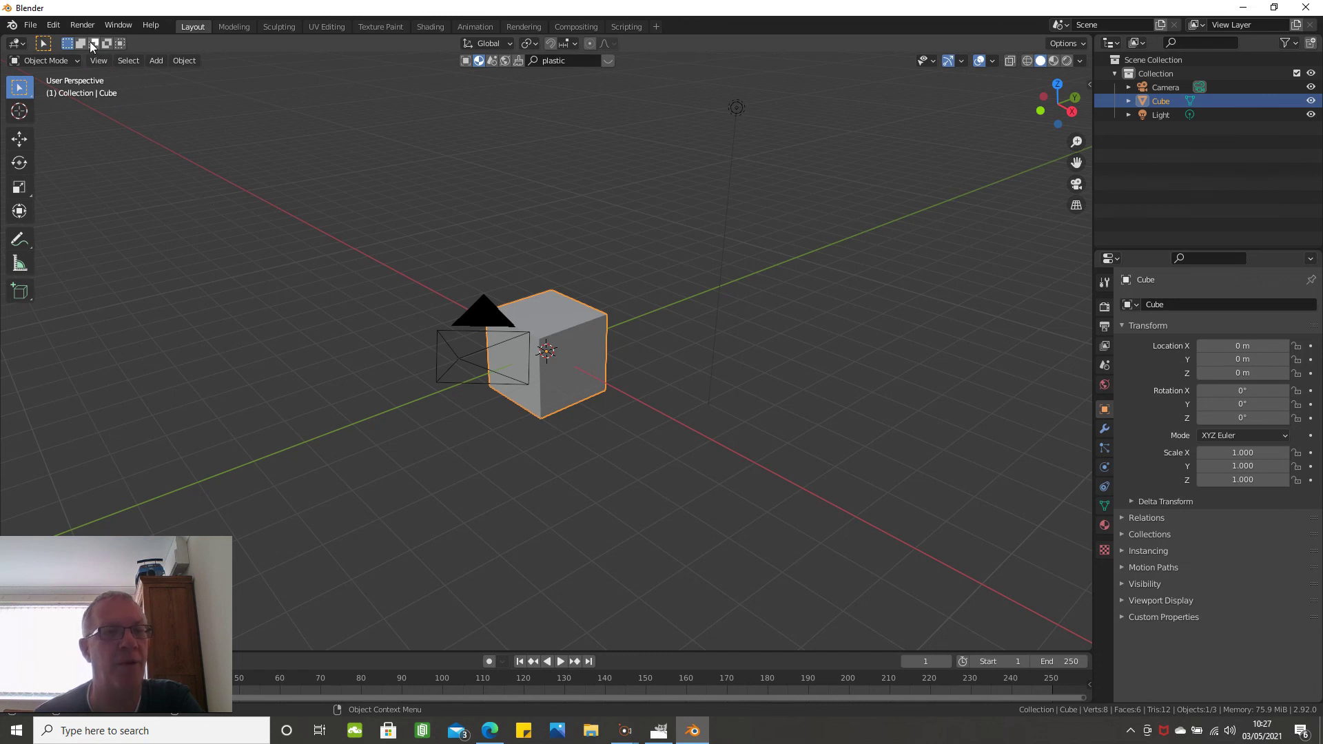
- Search the add-ons in the preferences for "bolt", check whether BoltFactory is enabled, and close the preferences
click(53, 26)
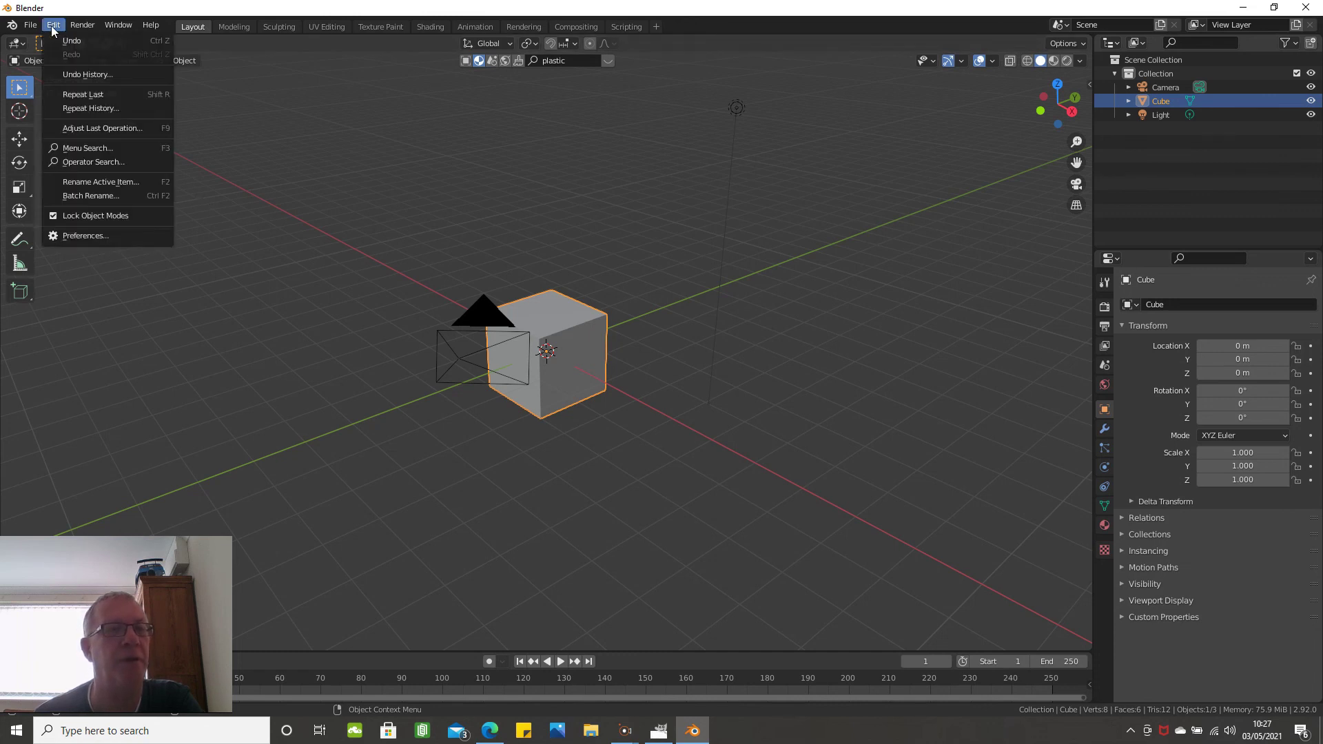
click(111, 235)
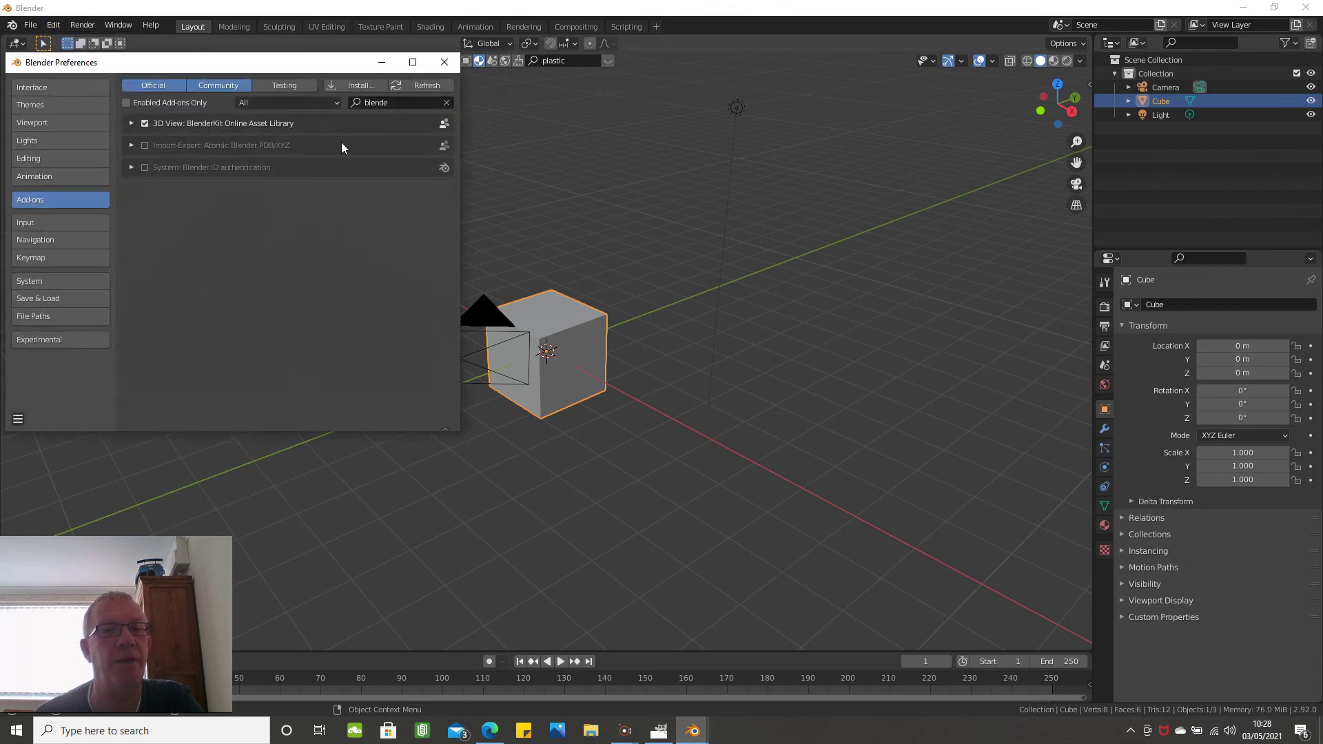
click(409, 100)
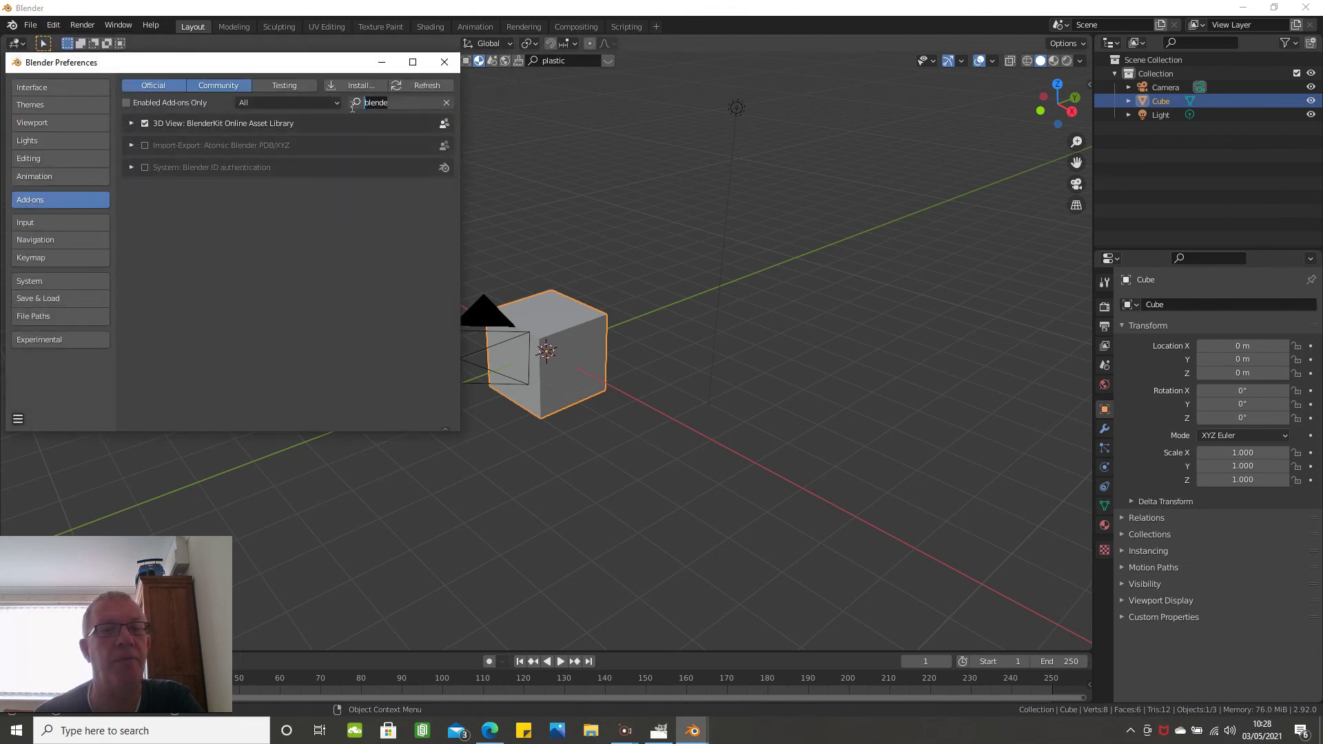
text(bolt)
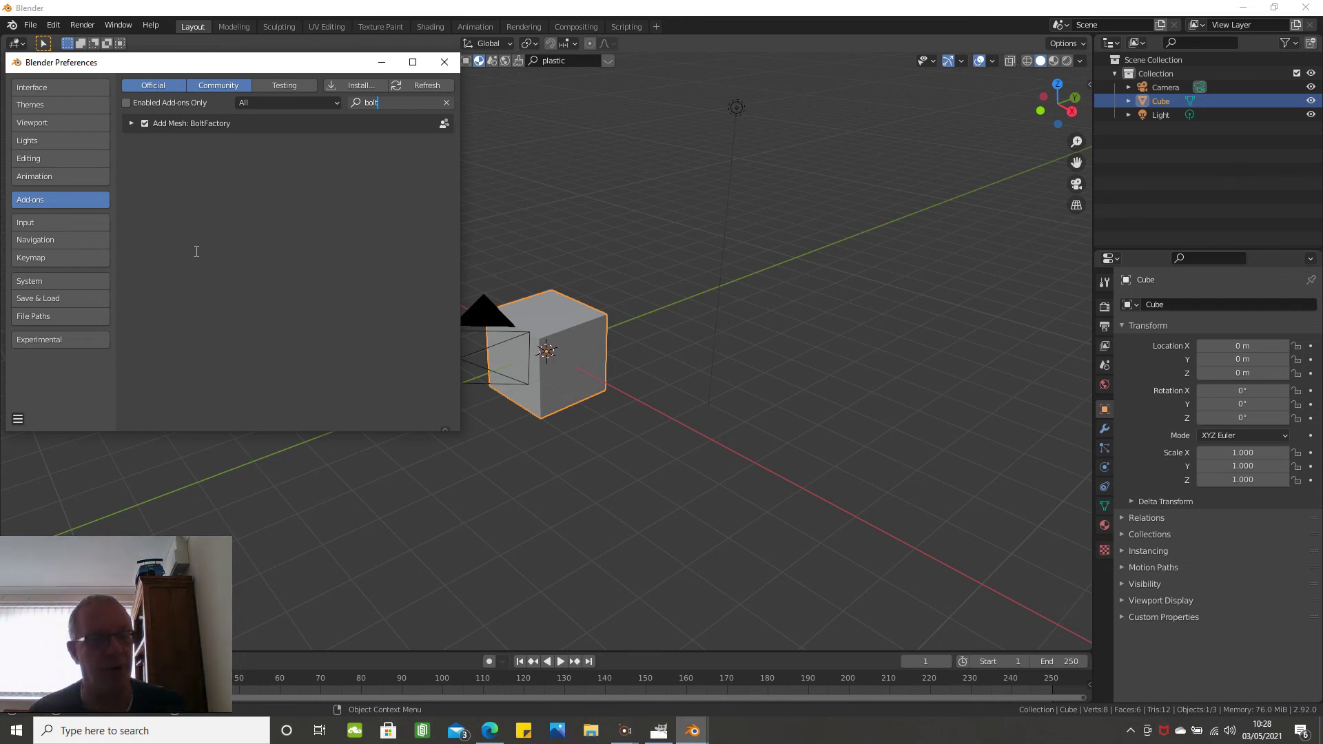
click(448, 66)
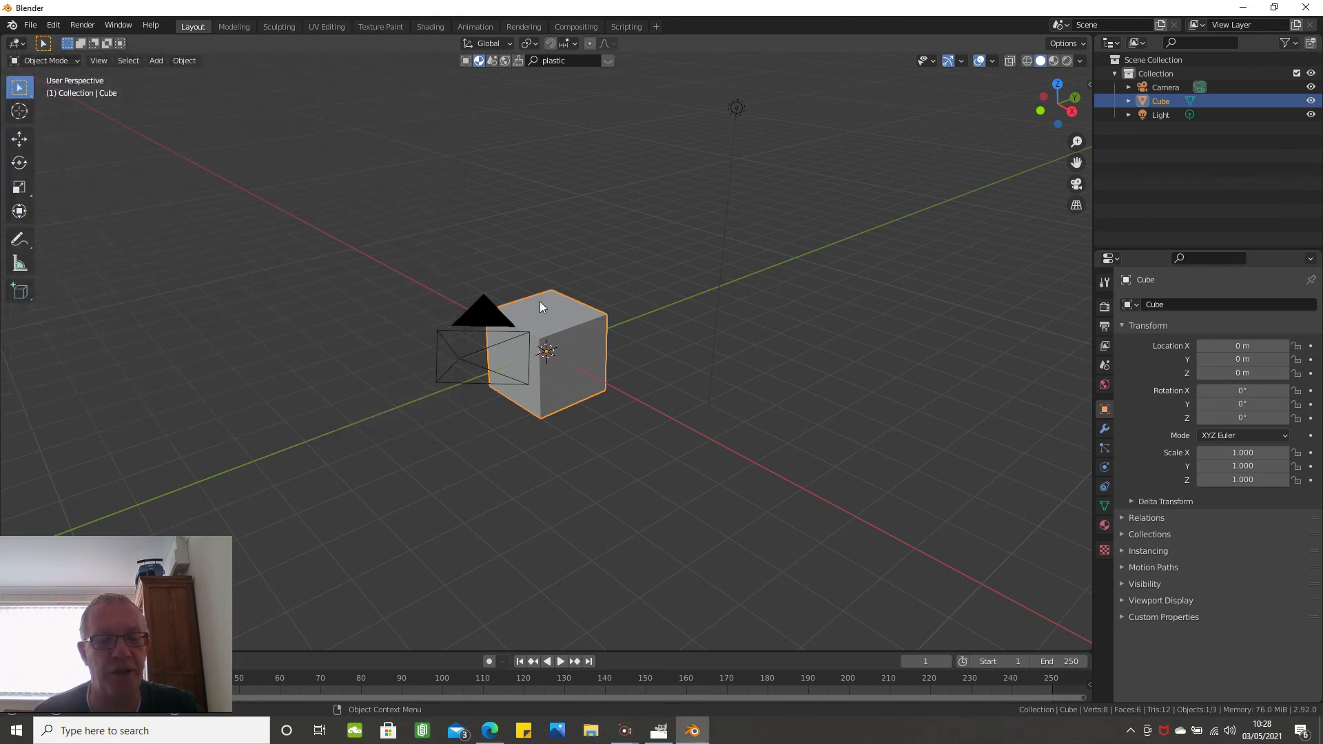